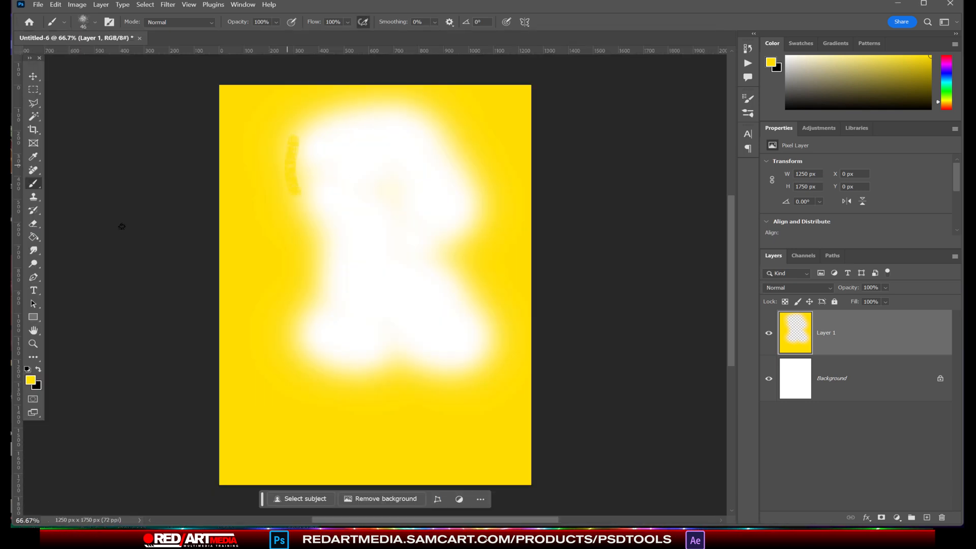
Step: Paint orange splatter and rough bristle strokes around the poster's edges on a new layer, using textured brushes
click(32, 381)
click(734, 382)
click(710, 278)
click(832, 259)
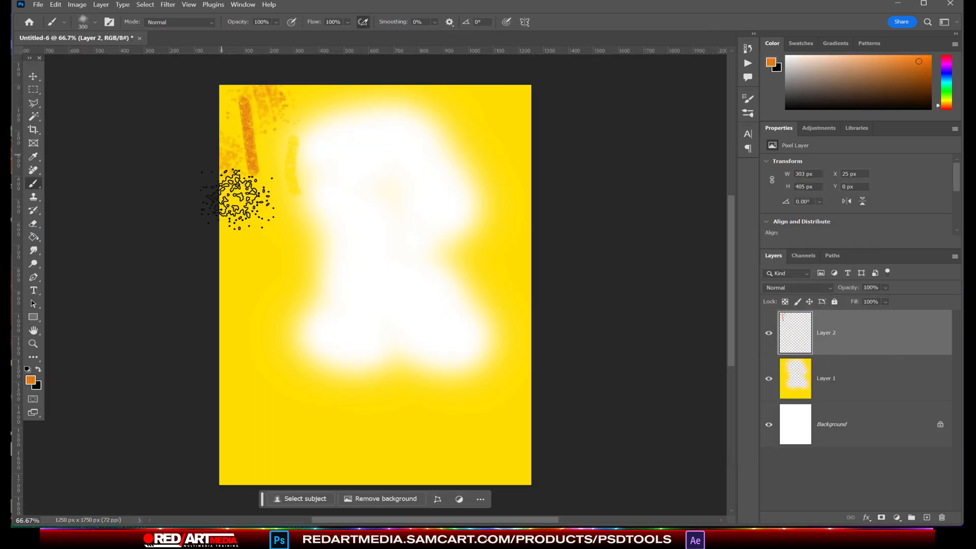
key(bracketright)
mouse_move(247, 412)
mouse_down()
mouse_move(453, 462)
mouse_move(535, 378)
mouse_move(542, 146)
mouse_move(346, 100)
mouse_move(213, 358)
mouse_up()
click(96, 22)
double_click(159, 375)
drag(247, 152, 282, 255)
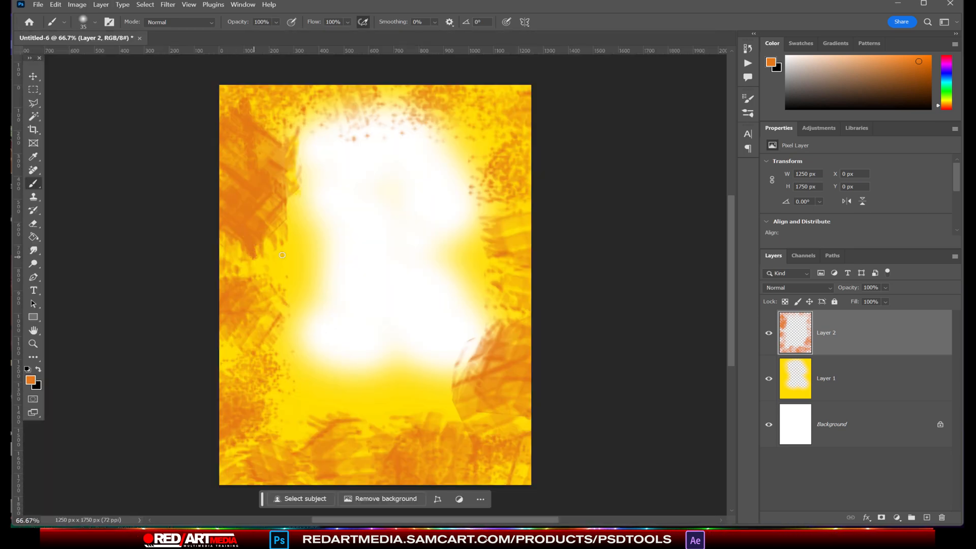
Step: Enlarge the brush and build up broader orange patches around the poster's edges
key(bracketright)
key(bracketright)
key(bracketright)
key(bracketright)
key(bracketright)
mouse_move(246, 351)
mouse_down()
mouse_move(578, 462)
mouse_move(571, 144)
mouse_move(501, 234)
mouse_move(67, 353)
mouse_up()
Step: Shade the poster's corners and edges with soft dark brown, adding rough mid-brown patches around the border
click(30, 380)
click(716, 360)
click(832, 258)
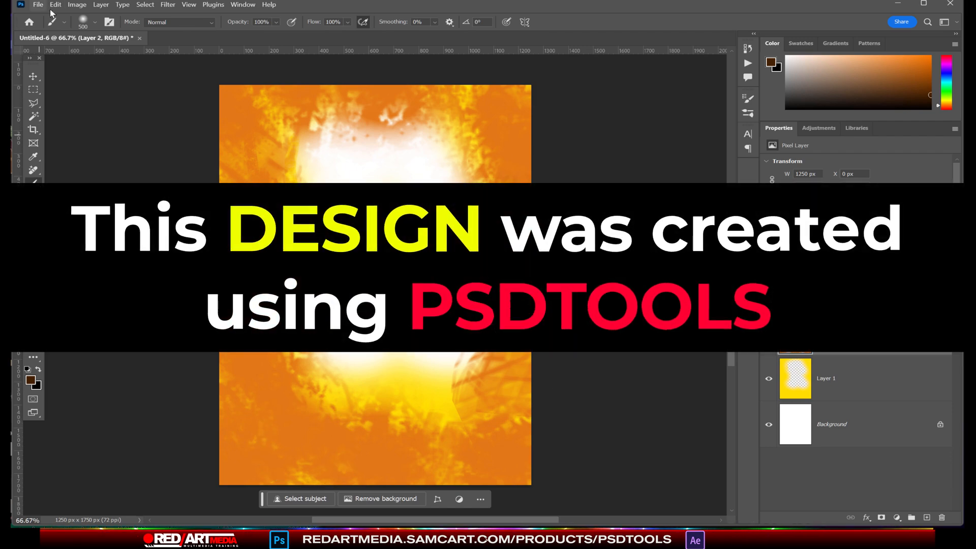
mouse_move(564, 198)
mouse_down()
mouse_move(540, 197)
mouse_move(574, 453)
mouse_move(261, 480)
mouse_move(152, 403)
mouse_up()
drag(153, 403, 239, 127)
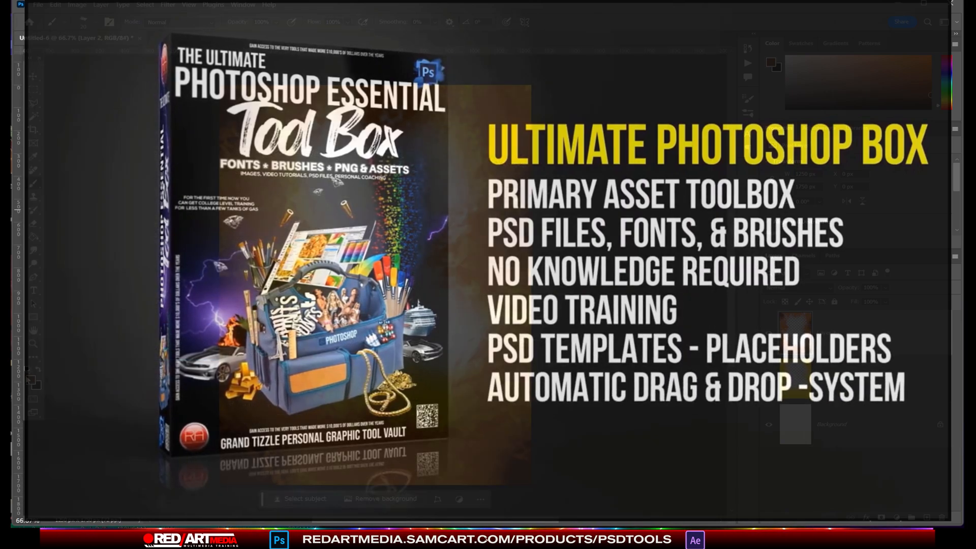
click(827, 257)
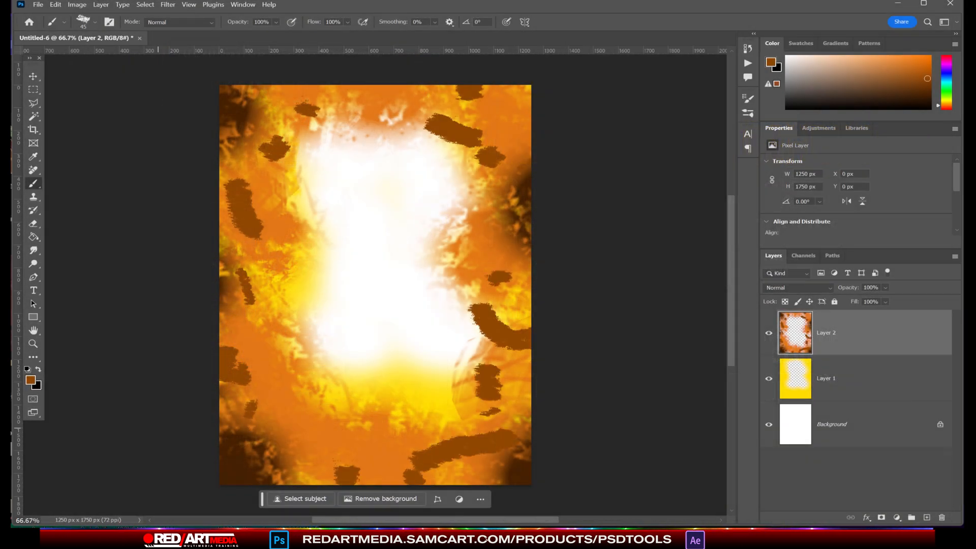
Step: Set the foreground colour to yellow fee338 and paint large rough patches around the poster's border
alt+click(265, 352)
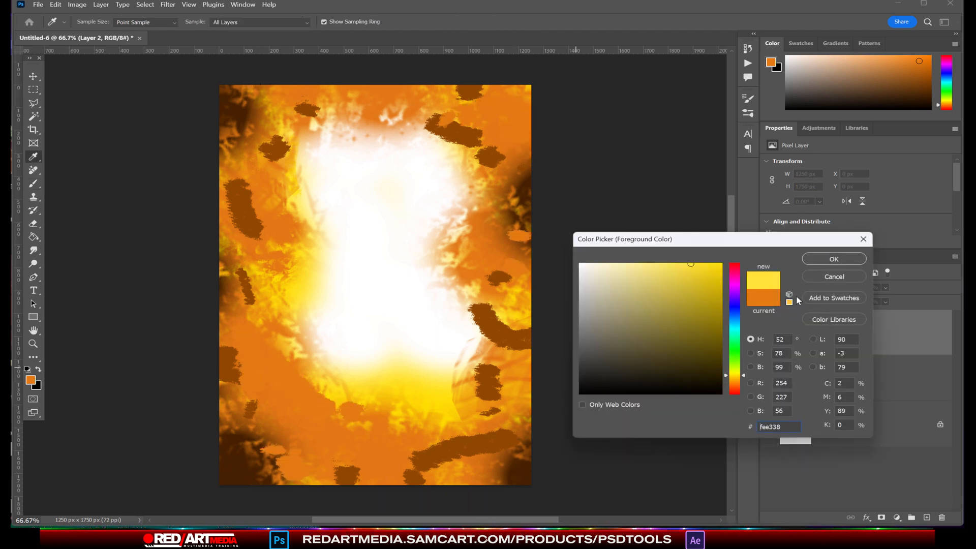
click(834, 256)
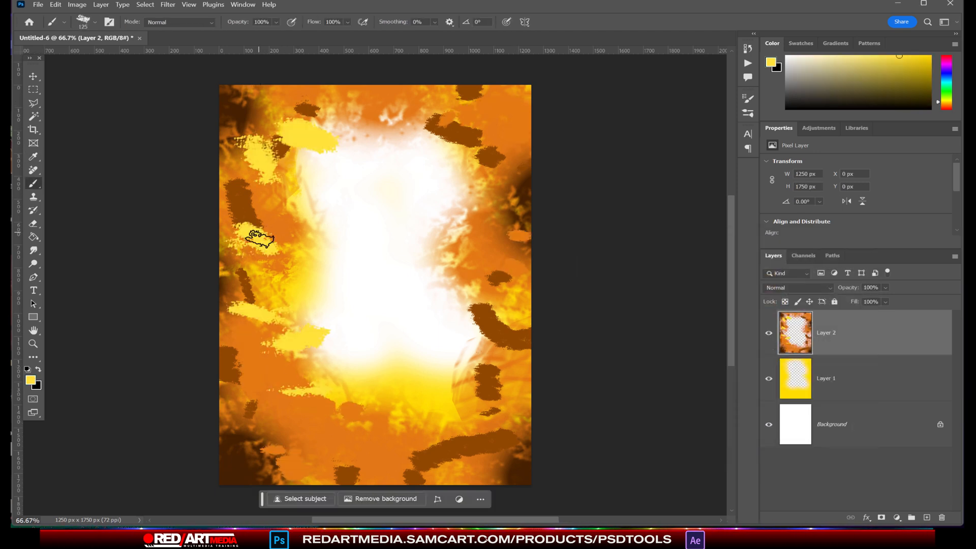
mouse_move(259, 238)
mouse_down()
mouse_move(435, 409)
mouse_move(499, 272)
mouse_up()
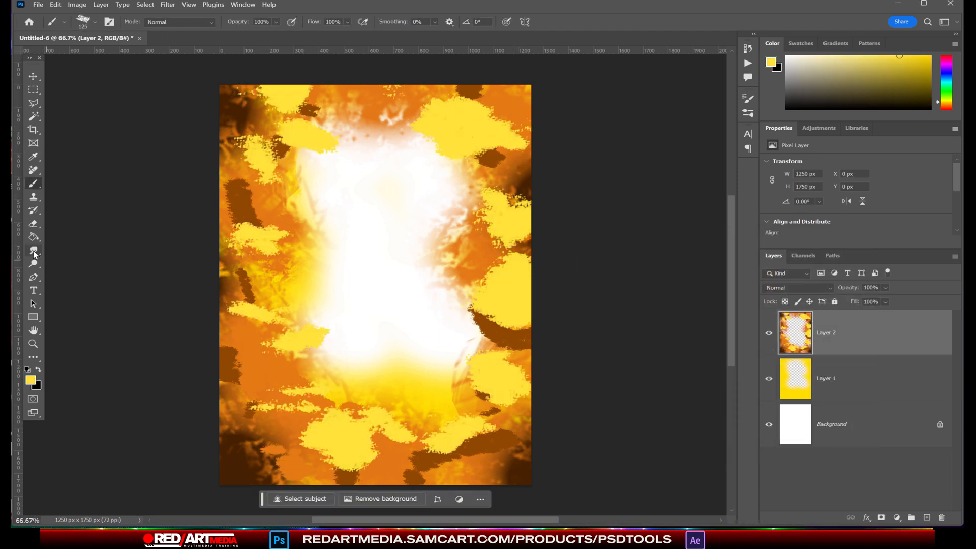
Step: Smudge the brown, orange and yellow patches into painterly strokes with a textured brush at 18% strength
click(95, 21)
double_click(154, 337)
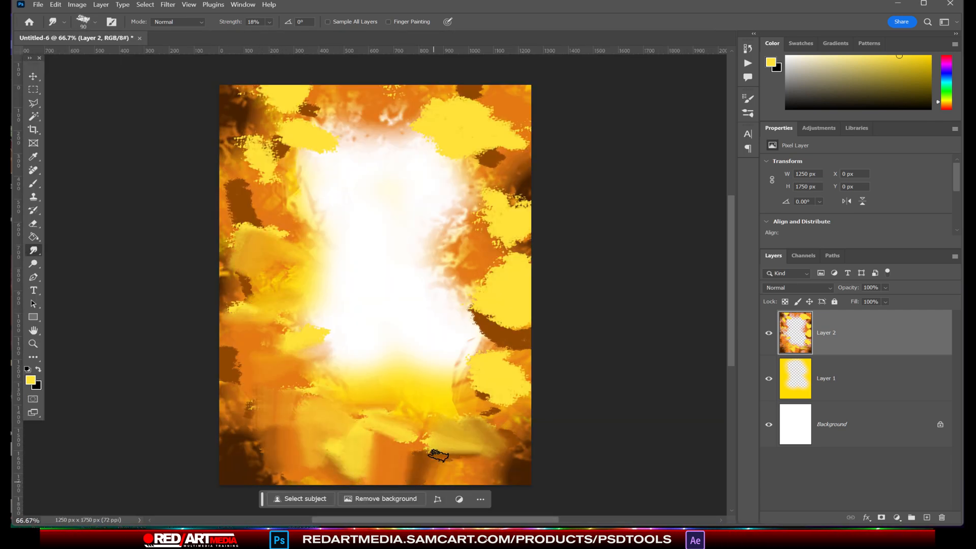
mouse_move(438, 455)
mouse_down()
mouse_move(509, 482)
mouse_move(479, 363)
mouse_up()
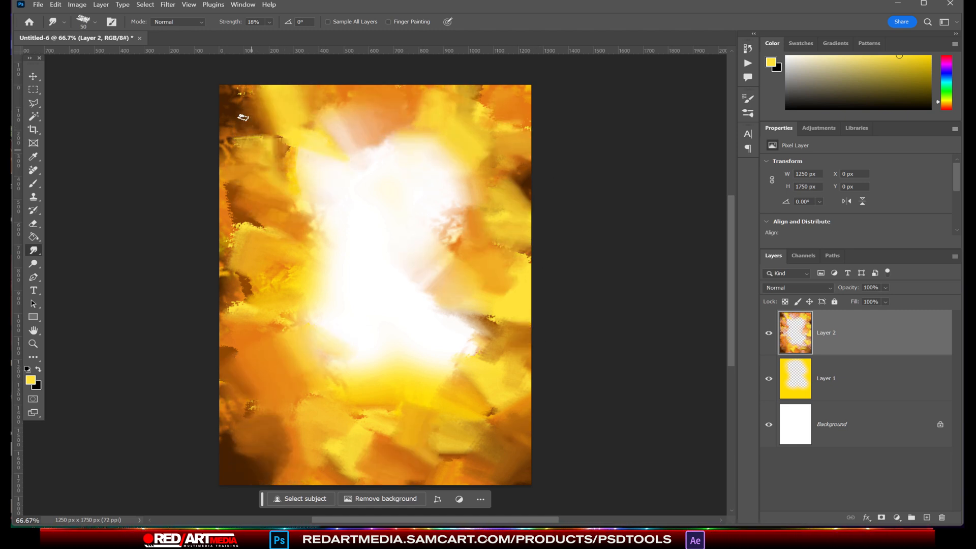
Step: Place Free Sexy Ass Model 368.psd from the toolbox's VIXENS folder as an embedded image, scaled to about 131%
click(38, 5)
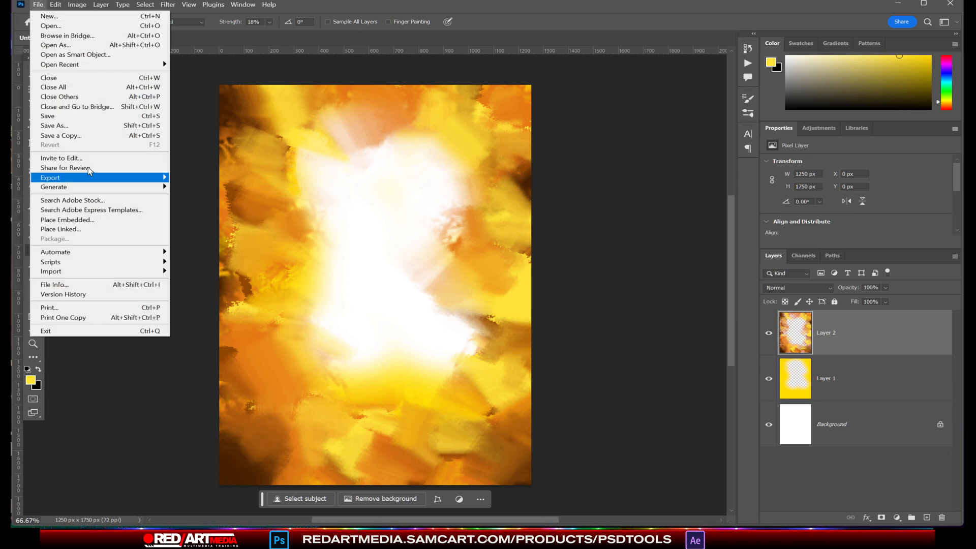
click(56, 227)
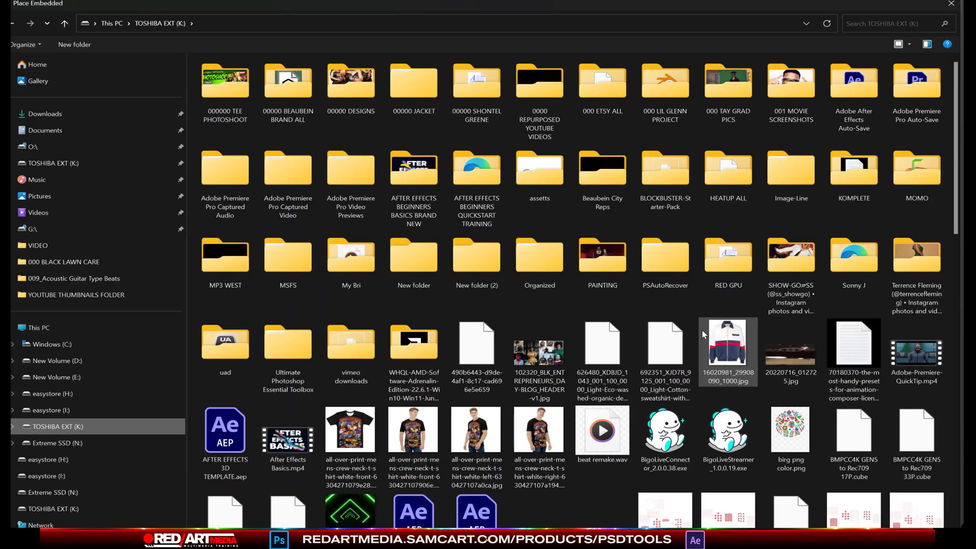
double_click(288, 351)
double_click(278, 96)
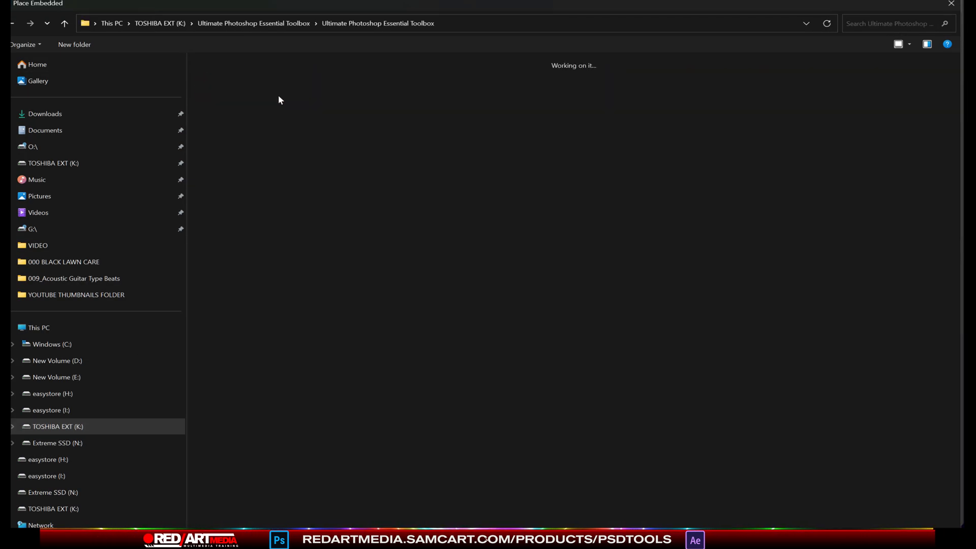
scroll(681, 254, down, 6)
scroll(683, 270, down, 5)
double_click(685, 274)
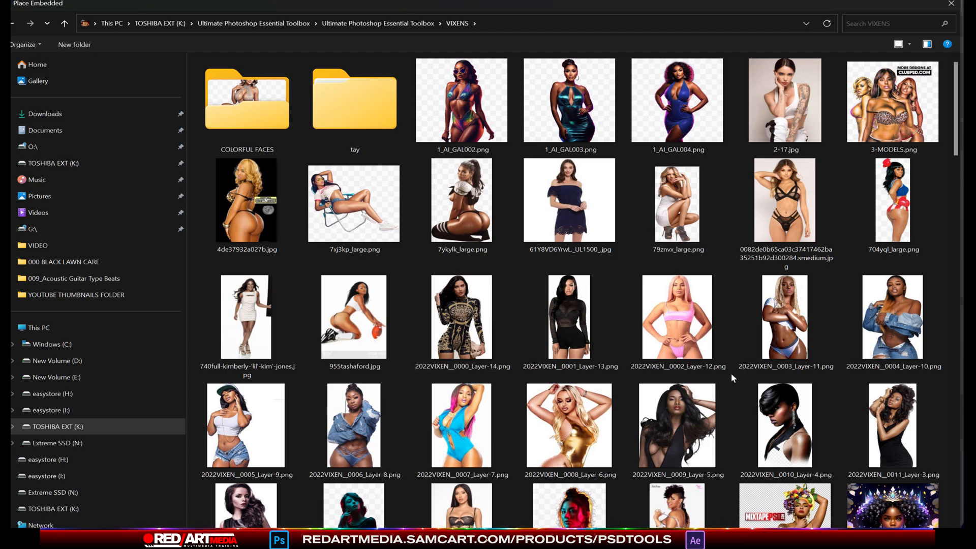
drag(956, 125, 955, 366)
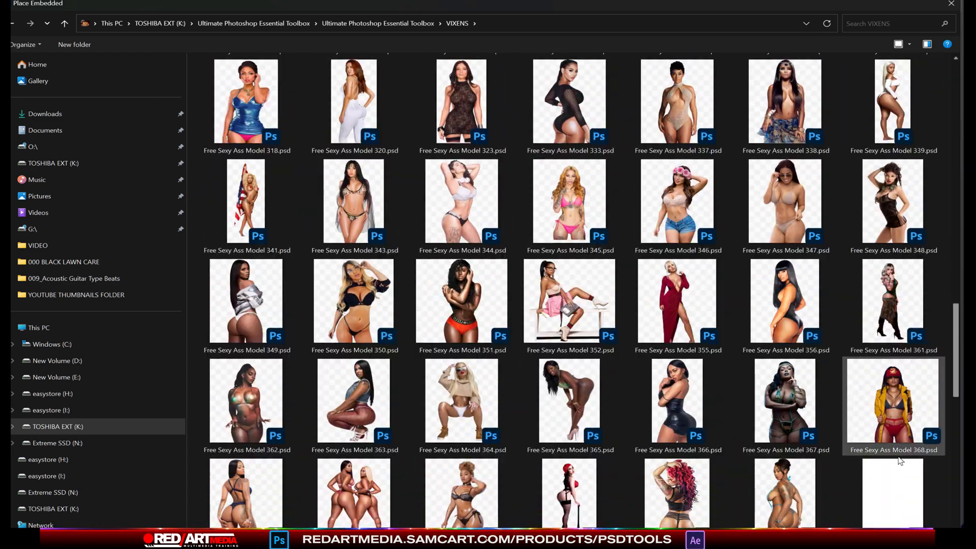
double_click(867, 379)
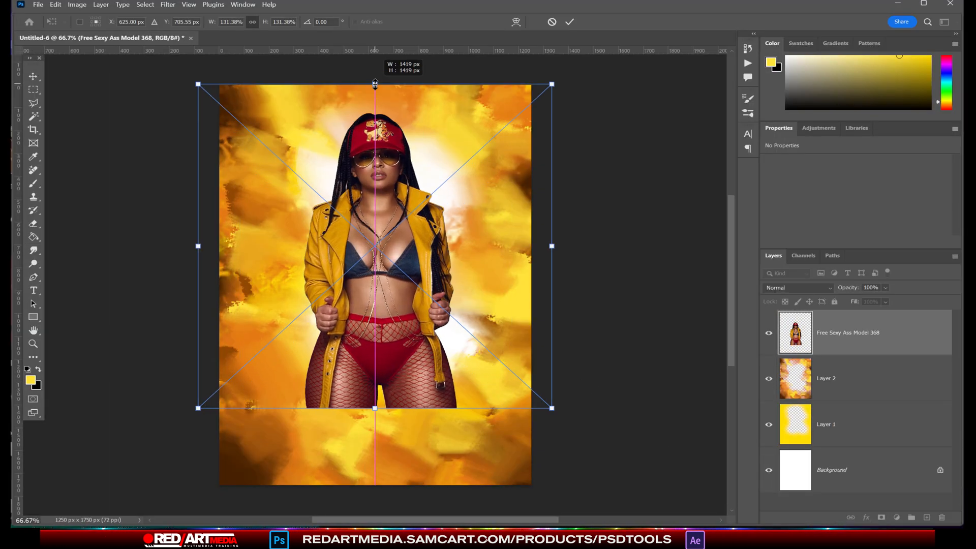
key(Return)
Step: Add a text layer beneath the model and set its text colour to near-black 0e0b06
click(887, 375)
click(927, 517)
key(t)
click(259, 217)
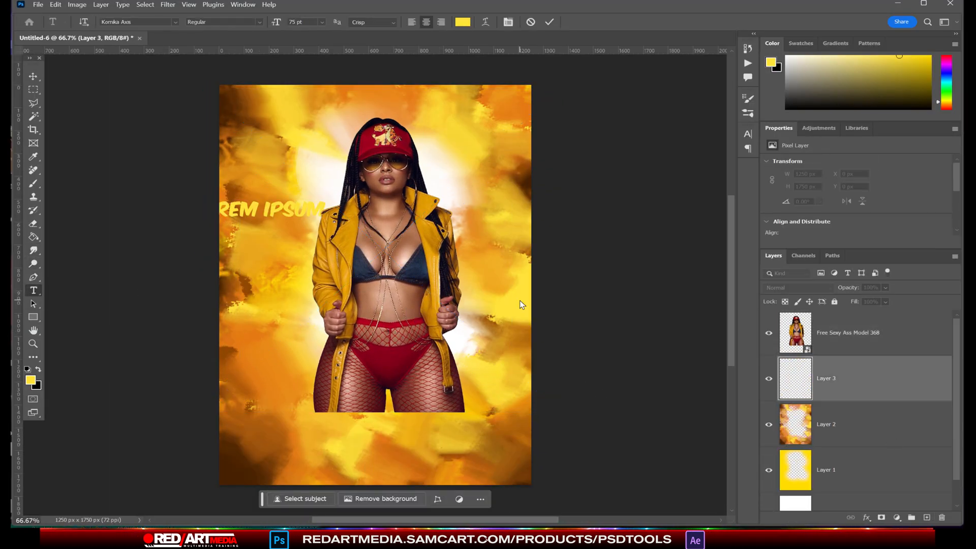
click(268, 249)
click(351, 176)
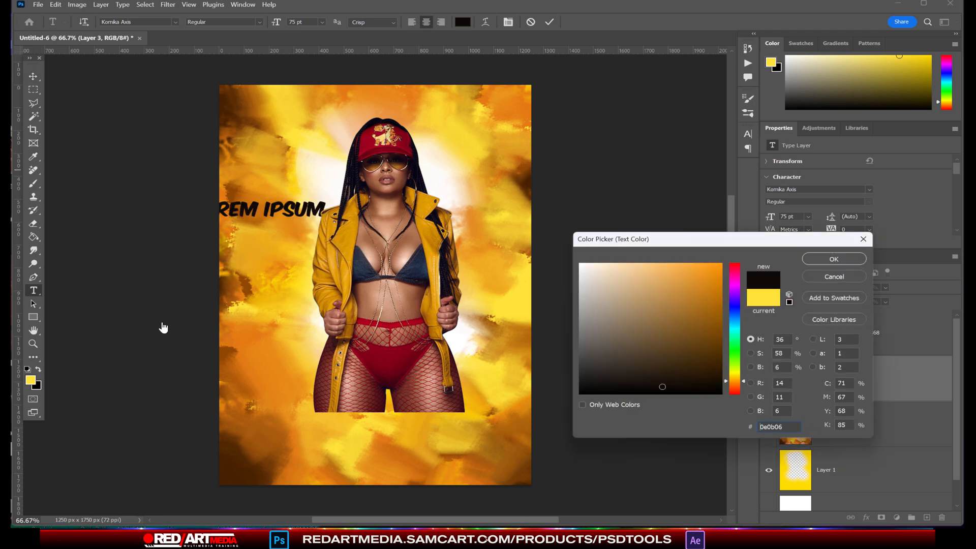
click(834, 258)
Step: Change the placeholder text to FRIDAY and enlarge it across the upper part of the poster behind the model's head
click(33, 76)
drag(258, 201, 383, 191)
key(Return)
key(t)
click(33, 77)
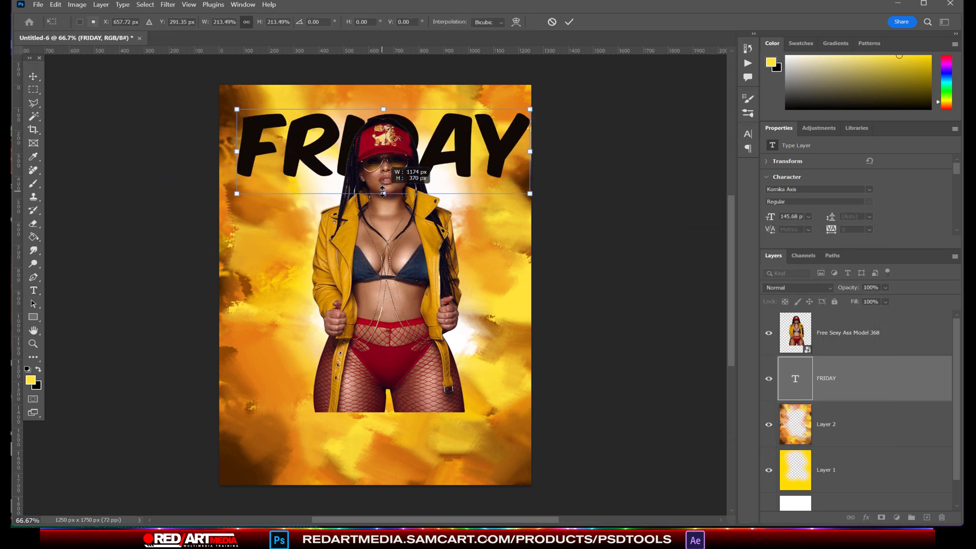
key(Return)
Step: Set the FRIDAY title in the NexaBlack font with tracking of -120
key(t)
double_click(384, 152)
click(116, 22)
text(NEXA)
click(163, 85)
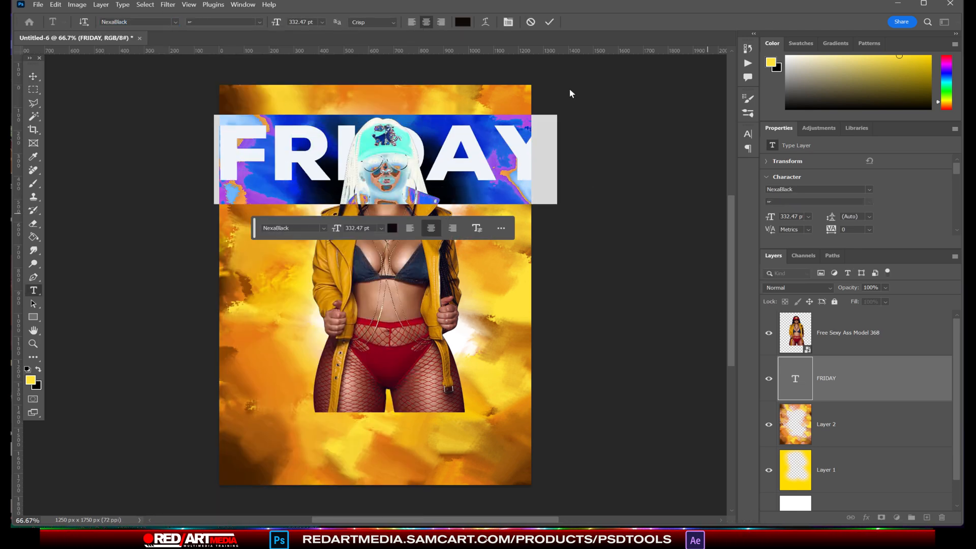
click(747, 134)
drag(687, 173, 683, 174)
Step: Resize the FRIDAY title to span the poster and rotate it so it slants upward to the right
click(33, 76)
drag(381, 204, 381, 212)
drag(545, 250, 558, 220)
drag(490, 175, 507, 211)
key(Return)
Step: Scale the model down slightly and lower her so more of the FRIDAY title shows
click(367, 312)
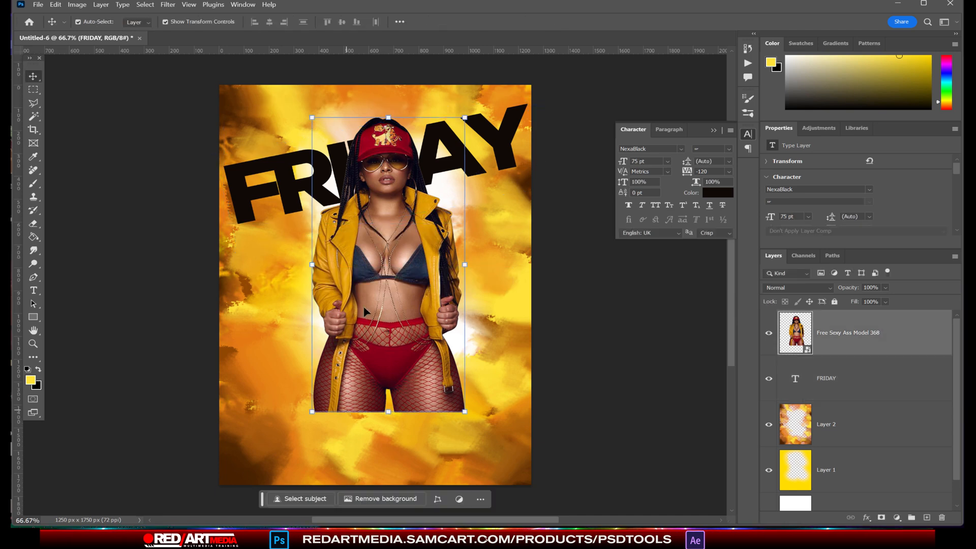
key(ctrl+t)
drag(367, 310, 367, 325)
drag(385, 104, 384, 141)
mouse_move(409, 323)
mouse_down()
mouse_move(406, 308)
mouse_move(406, 318)
mouse_up()
key(Return)
Step: Duplicate the FRIDAY title, shrink the copy to 152.52 pt and place it above the original at the same slant
click(834, 378)
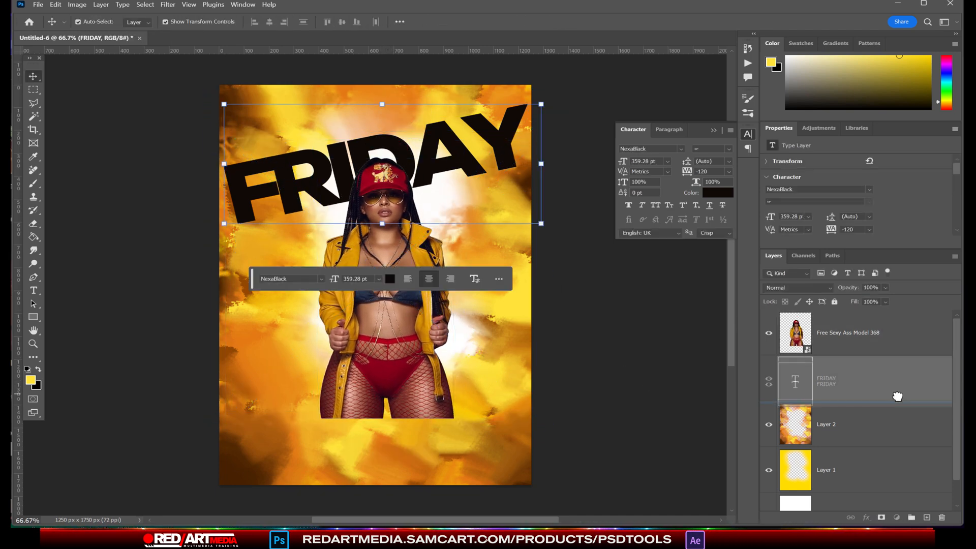
key(ctrl+j)
key(ctrl+t)
drag(380, 67, 381, 129)
drag(379, 175, 393, 112)
drag(395, 69, 396, 102)
key(Return)
drag(383, 285, 391, 292)
click(511, 147)
Step: Change the smaller copied title to 18 MAY FRI and fit it above the right half of FRIDAY
double_click(797, 380)
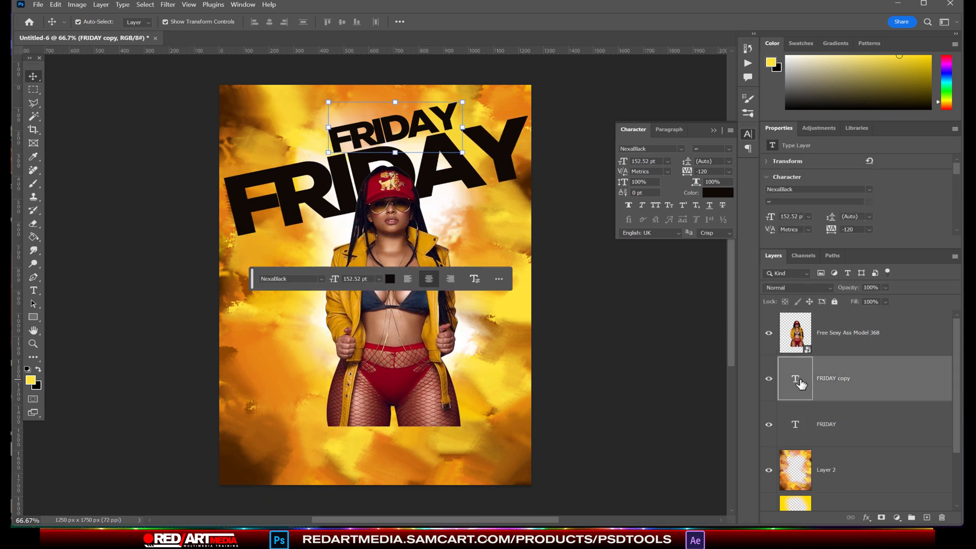
text(18 MAY)
click(35, 77)
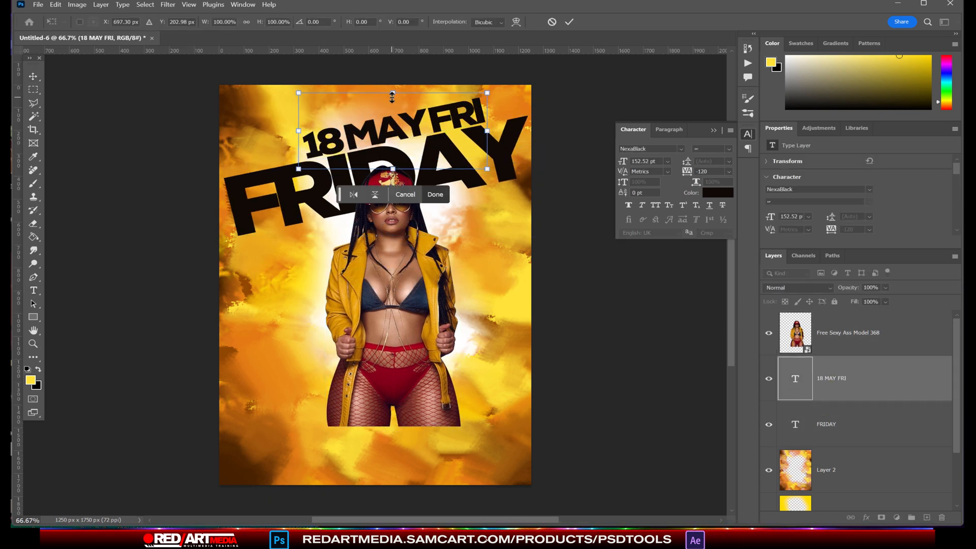
drag(392, 92, 361, 266)
key(Return)
Step: Duplicate the date text, shrink the copy to 58.52 pt and place it beside the model's left-hand jacket sleeve
click(582, 382)
click(477, 119)
drag(386, 305, 299, 271)
drag(278, 251, 296, 260)
key(Return)
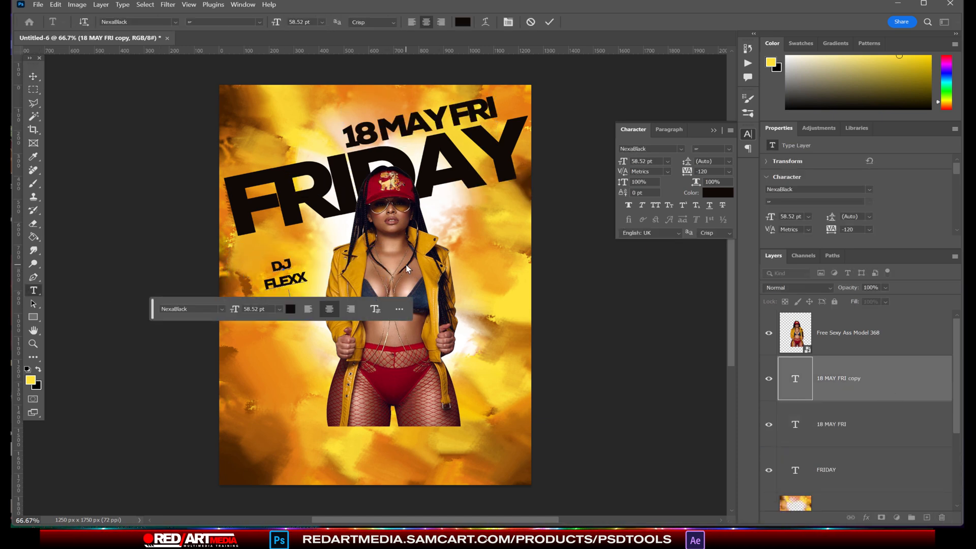
Step: Replace the small copy with the DJ's three-line stage name at 50 pt leading and move its layer below FRIDAY
drag(153, 306, 121, 73)
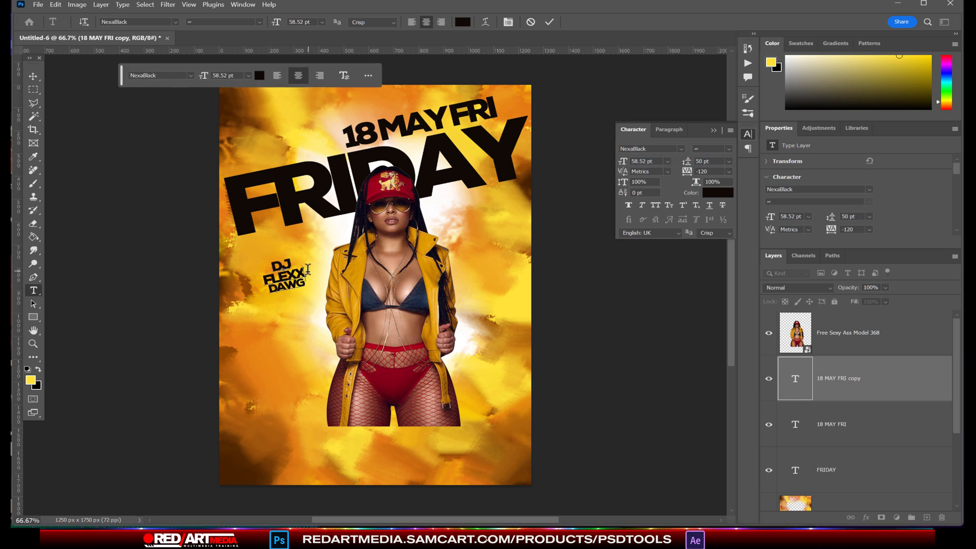
click(32, 77)
drag(904, 378, 927, 500)
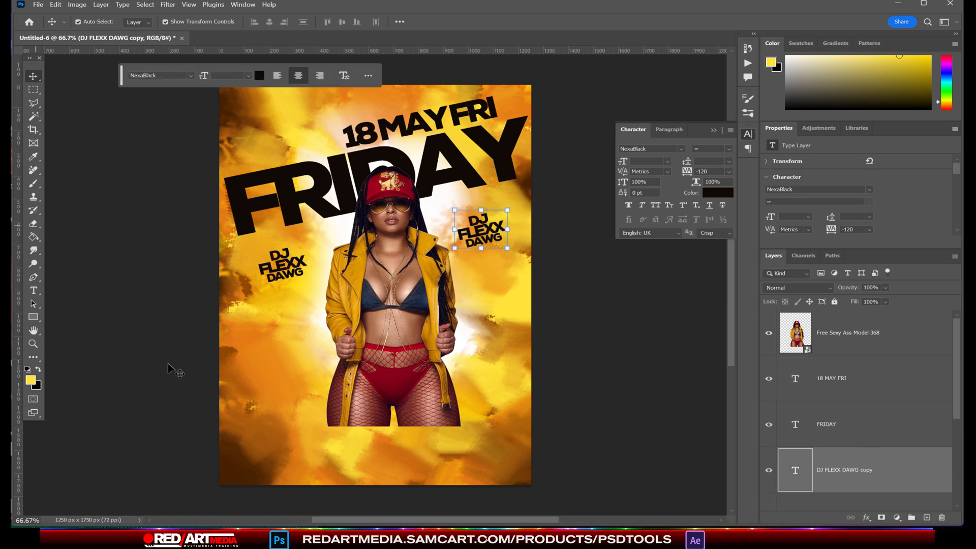
Step: Duplicate the DJ name to the model's other side, replace it with the second performer's name and left-align it
click(305, 196)
drag(481, 231, 485, 258)
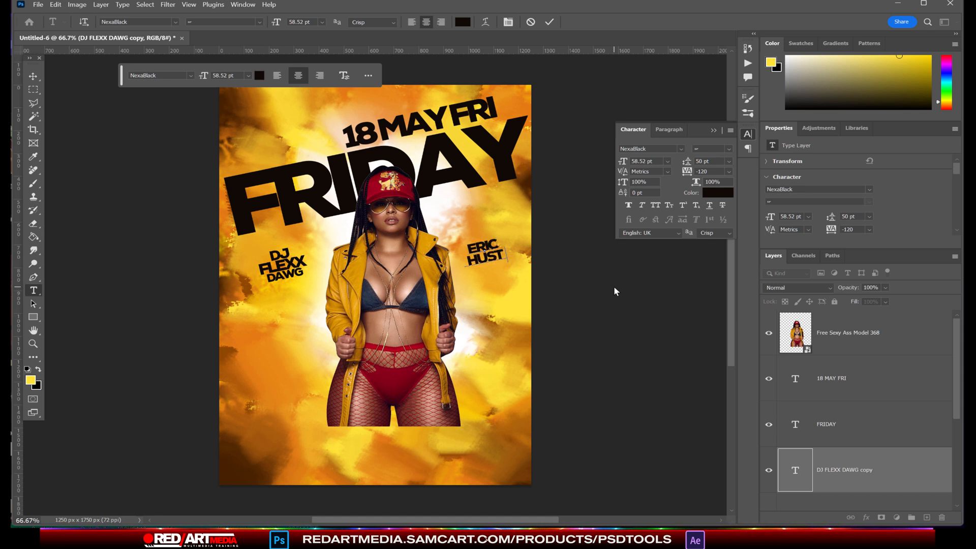
click(412, 26)
click(33, 76)
drag(515, 249, 487, 247)
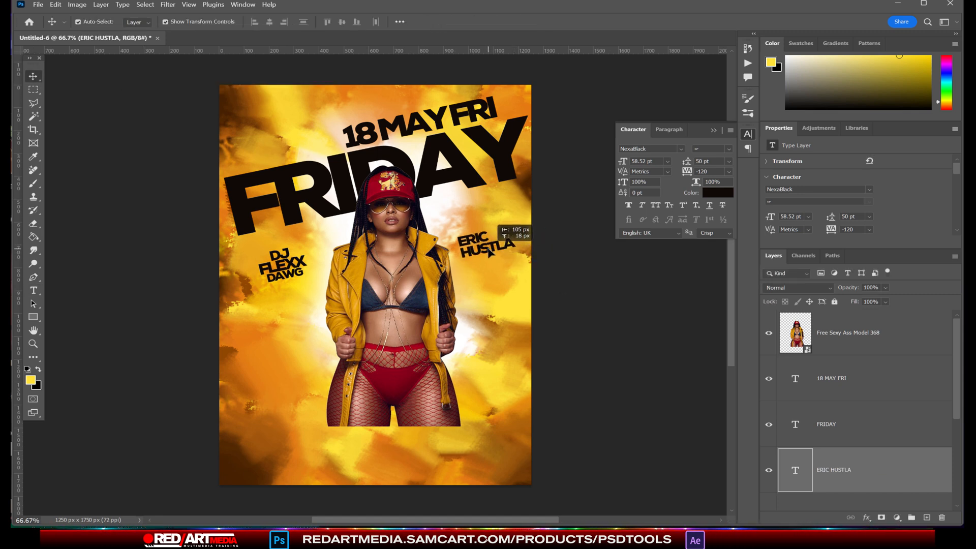
Step: Recolour the second performer's name blue
click(460, 260)
click(498, 289)
click(498, 290)
click(734, 321)
click(711, 285)
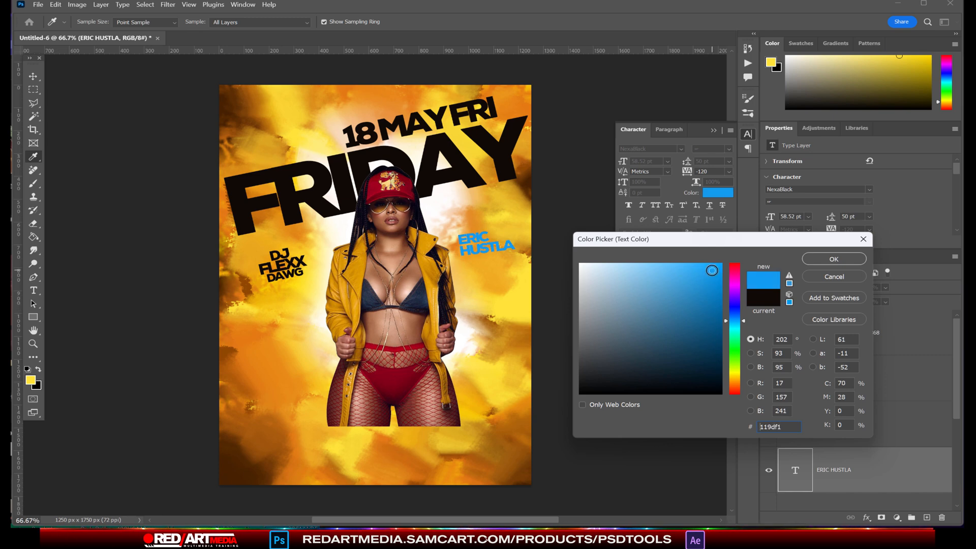
click(818, 257)
Step: Reapply the NexaBlack font to the second performer's blue name
click(427, 288)
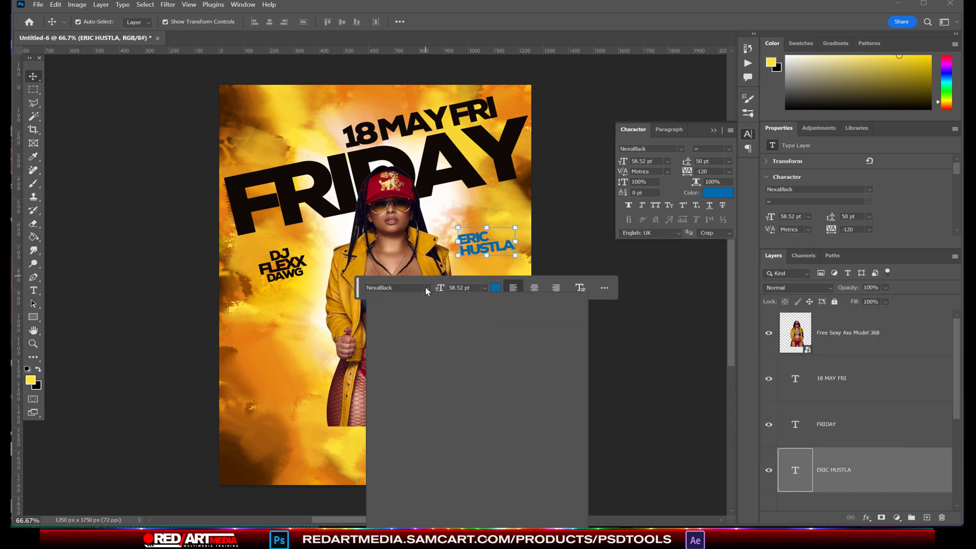
click(501, 404)
double_click(795, 470)
click(427, 289)
text(nexab)
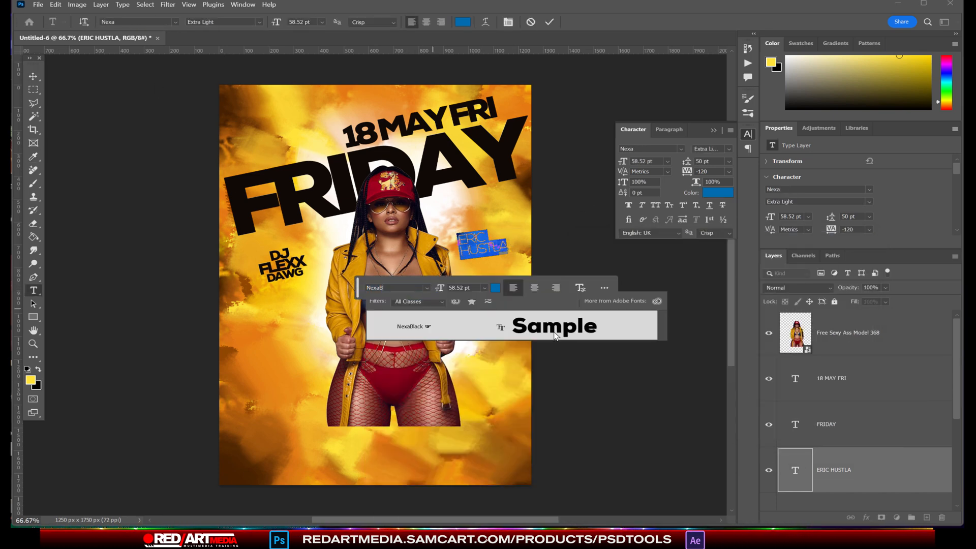
click(429, 326)
Step: Shift the model slightly left to centre her on the poster
click(33, 76)
drag(400, 261, 392, 265)
Step: Erase parts of painted Layer 2 around the model and title with a rough textured brush
click(264, 237)
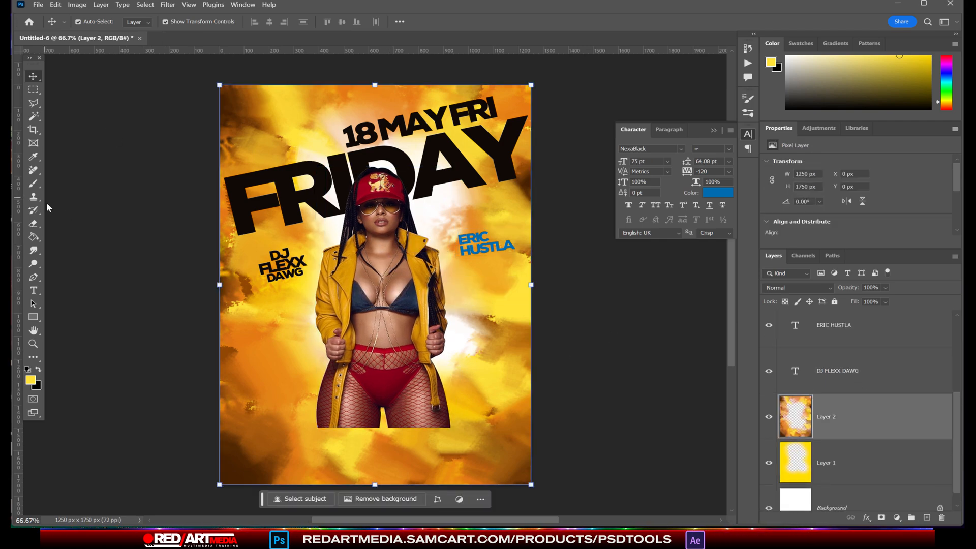
click(82, 21)
drag(683, 148, 689, 387)
double_click(166, 403)
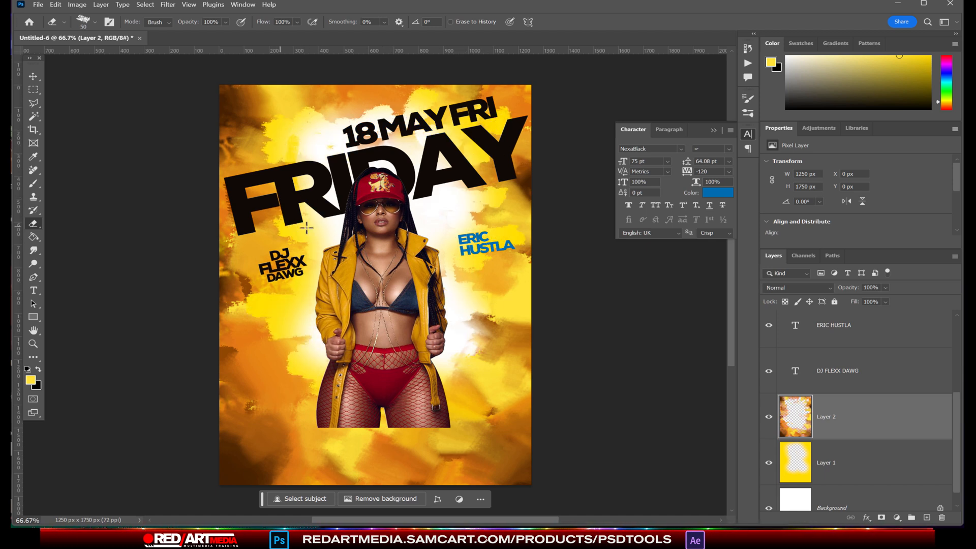
Step: Choose a pale cream foreground colour and paint rough highlights around the model on a new layer above Layer 2
click(30, 380)
click(599, 264)
click(833, 258)
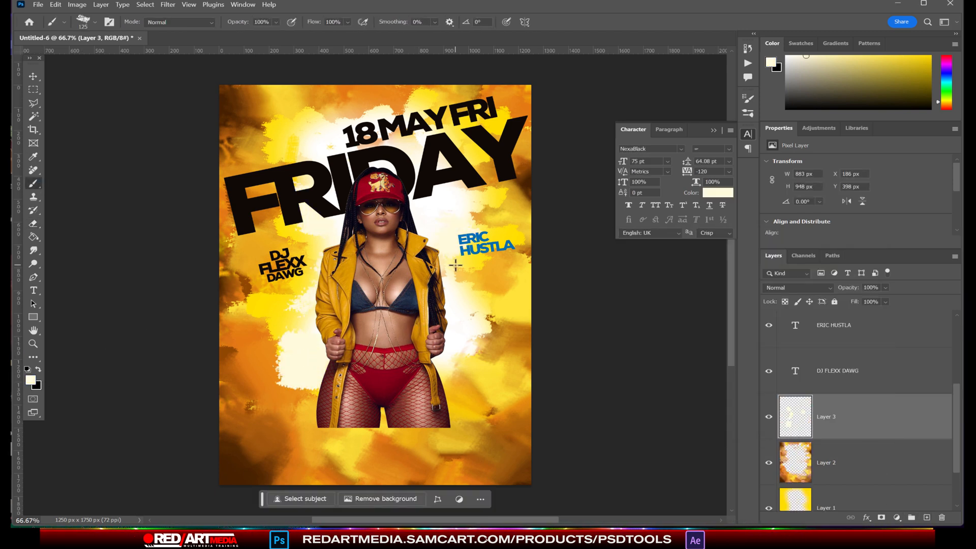
Step: Fill a black rectangle about 172 by 94 px on a new layer at the poster's upper left
drag(263, 121, 283, 135)
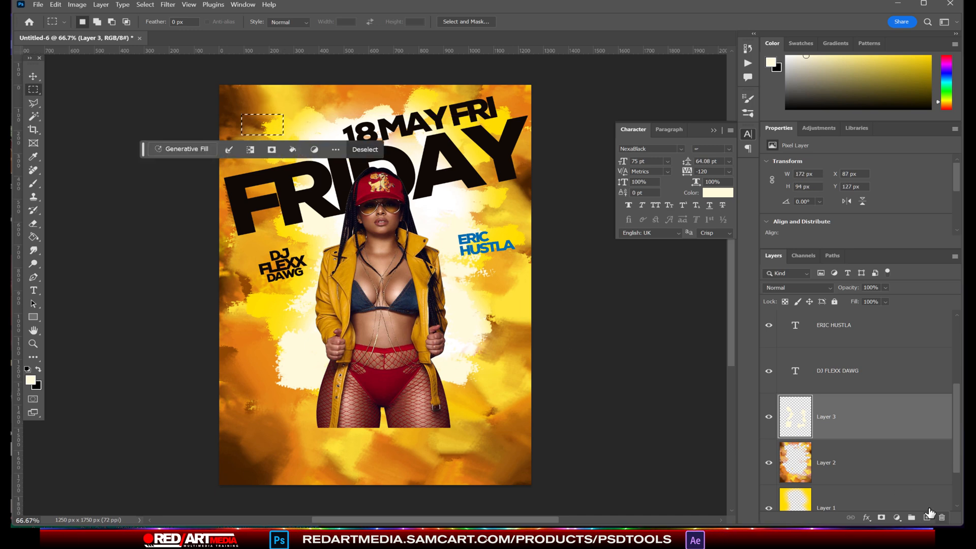
click(926, 518)
click(30, 380)
drag(704, 378, 784, 427)
click(832, 258)
click(33, 237)
Step: Add white CLUB LOGO text in NexaBlack, scaled down to fit on the black rectangle
click(33, 290)
click(255, 347)
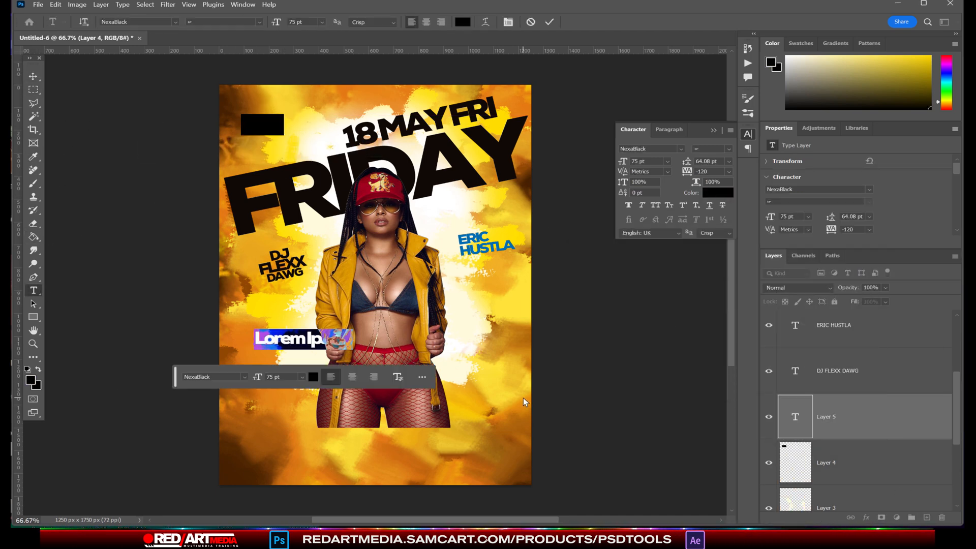
click(717, 192)
drag(661, 272, 577, 262)
click(832, 258)
click(33, 76)
drag(255, 349, 262, 142)
key(ctrl+t)
key(Return)
Step: Move the CLUB LOGO text and its black rectangle on Layer 4 above the FRIDAY layer in the stack
click(402, 158)
shift+click(280, 124)
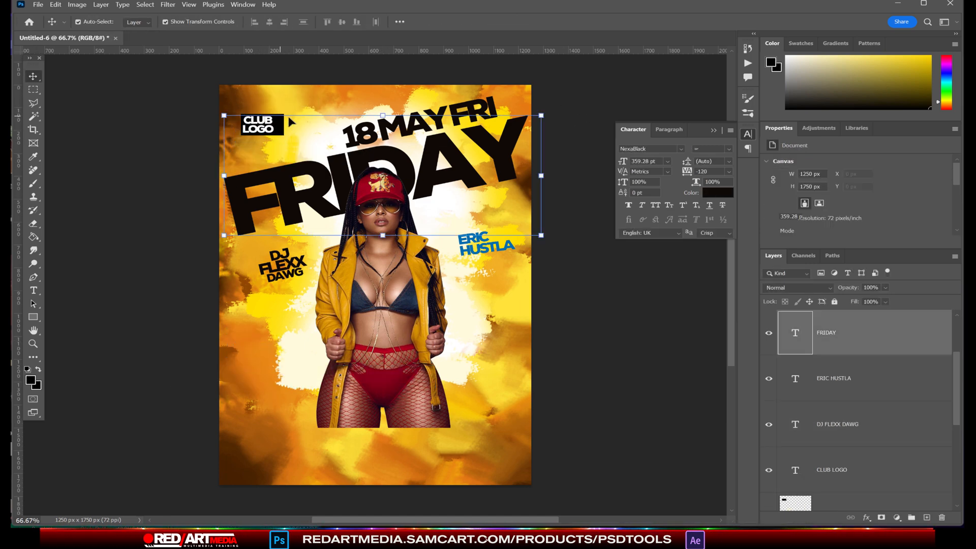
click(863, 471)
shift+click(867, 503)
drag(867, 498, 870, 316)
Step: Resize the black rectangle behind CLUB LOGO to about 149 by 100 px so it frames the text
scroll(292, 121, up, 5)
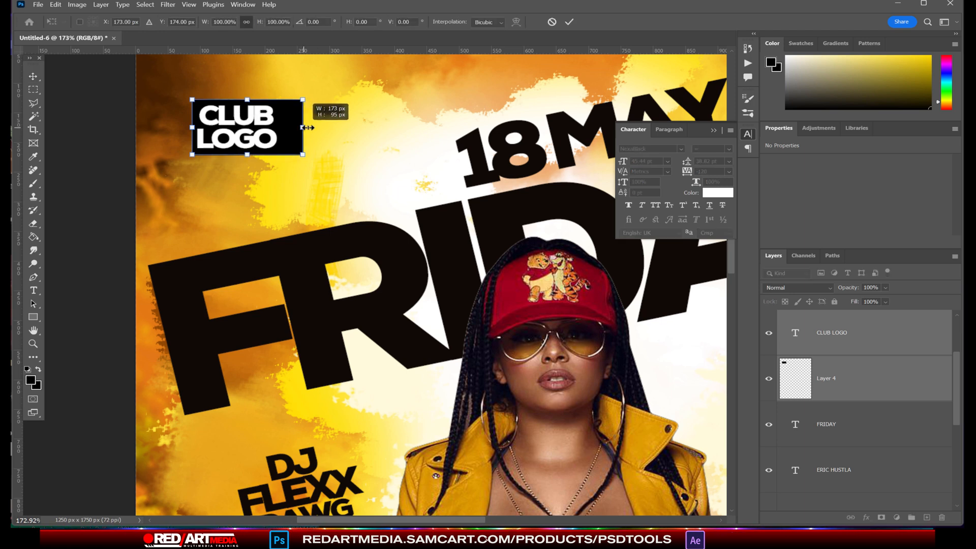
drag(308, 127, 316, 128)
key(Return)
click(300, 132)
key(ctrl+t)
key(Return)
scroll(293, 130, down, 6)
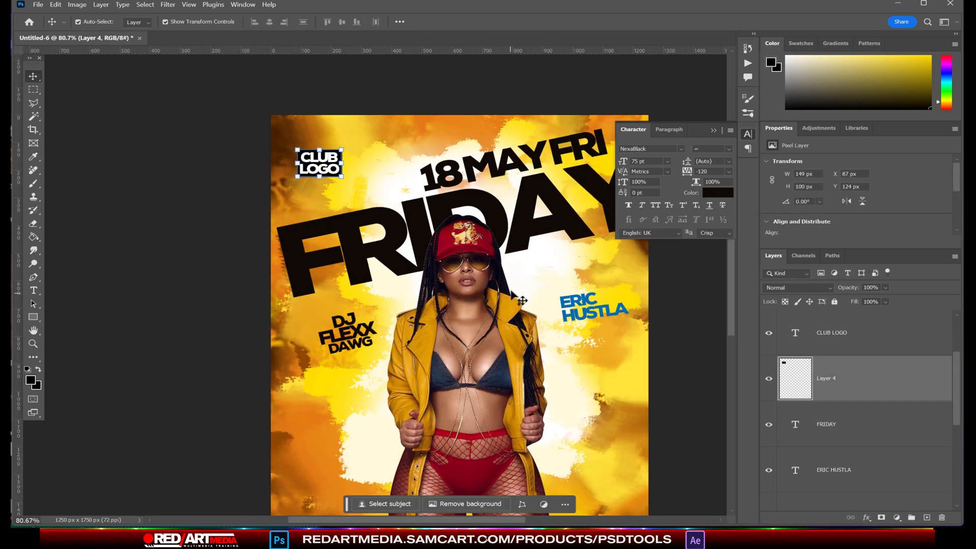
Step: Duplicate the second performer's blue name above the original and change the copy's text to HOST OF THE PARTY
click(891, 482)
scroll(448, 258, up, 5)
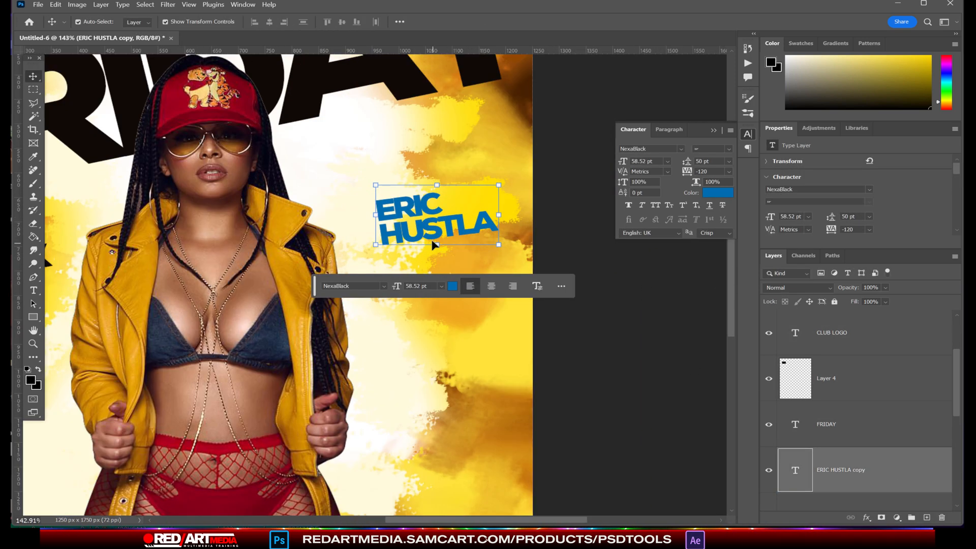
alt+drag(431, 240, 406, 190)
click(445, 147)
click(867, 465)
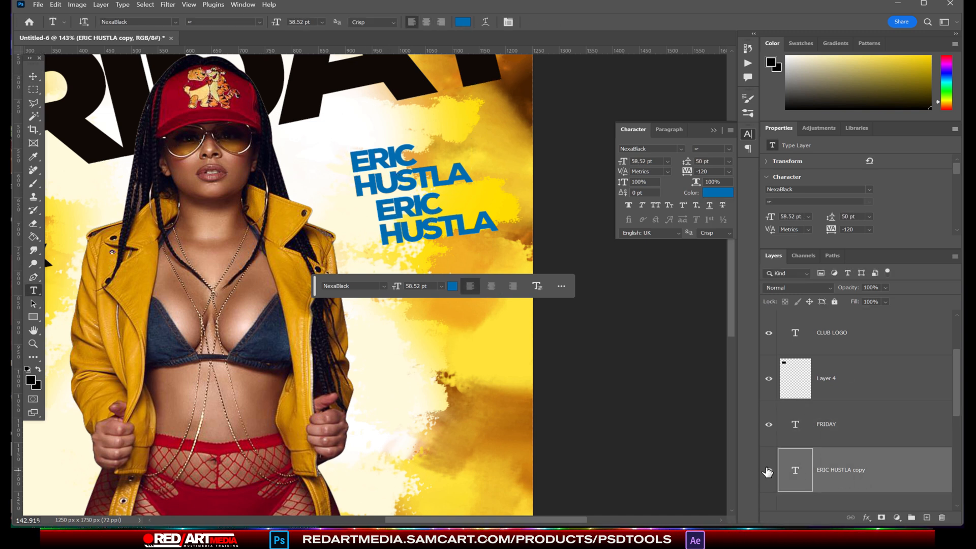
double_click(796, 470)
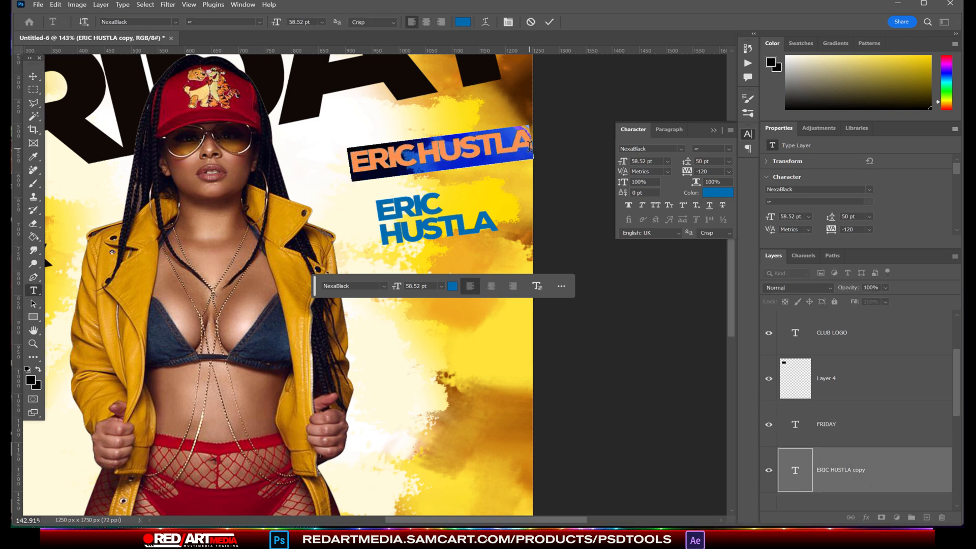
text(MIC)
key(ctrl+a)
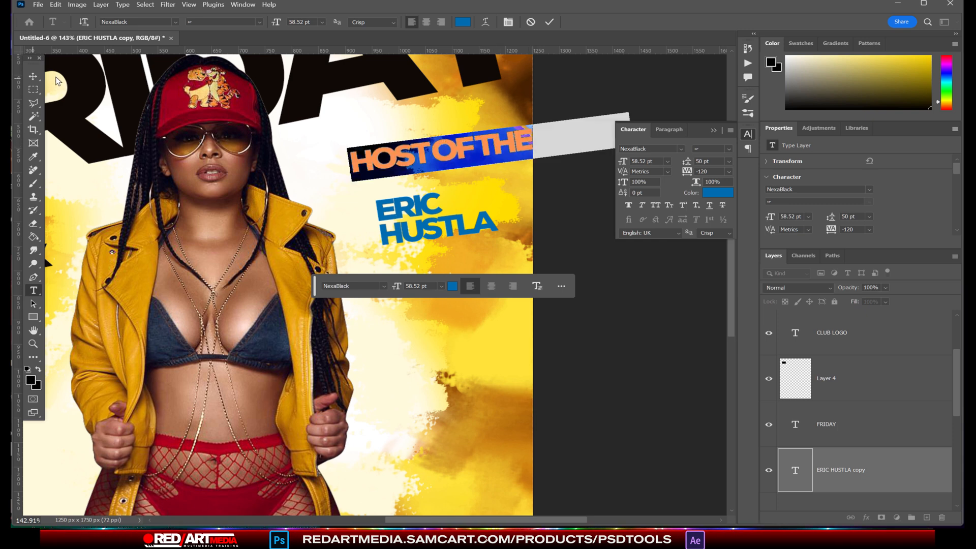
Step: Scale HOST OF THE PARTY down to about 16 pt and place it directly above the blue performer name
click(33, 76)
key(ctrl+t)
drag(492, 115, 492, 166)
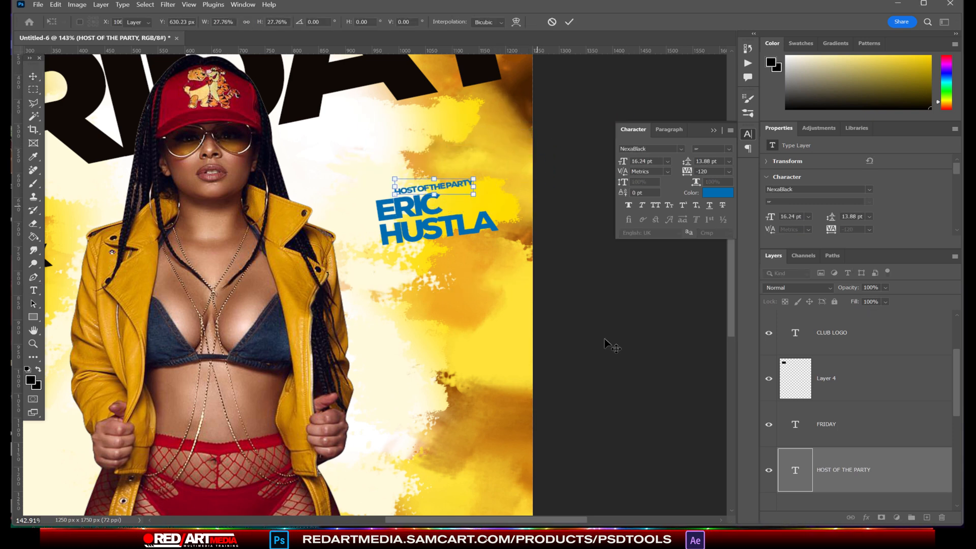
key(Return)
key(ctrl+0)
Step: Place the BULLET1 image above the model layer, small, below the first performer's name at the poster's left
click(853, 330)
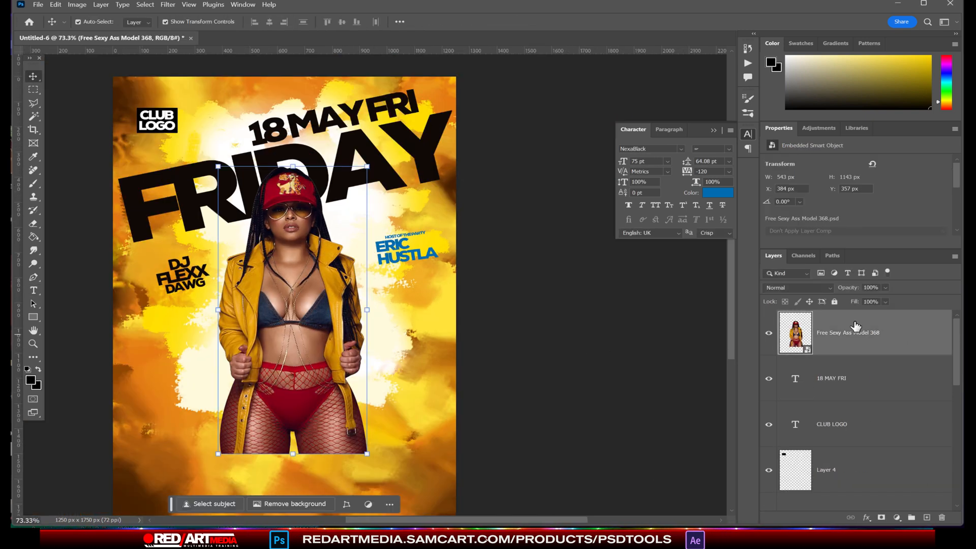
click(38, 5)
click(49, 229)
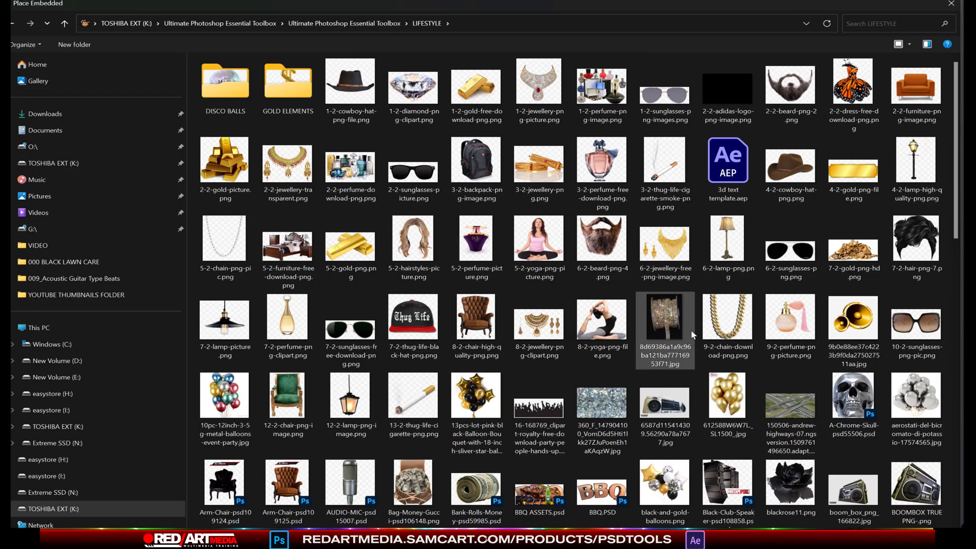
drag(955, 165, 955, 242)
double_click(351, 352)
drag(282, 295, 146, 340)
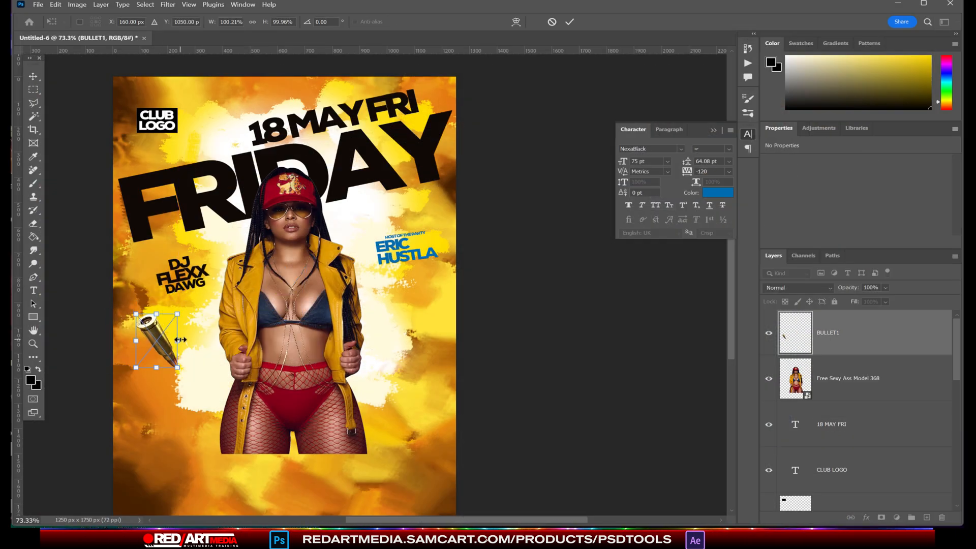
key(Return)
Step: Duplicate the bullet and place the copy between the club logo and the date, rotated about 61 degrees
key(ctrl+j)
drag(203, 136, 192, 134)
drag(222, 110, 248, 113)
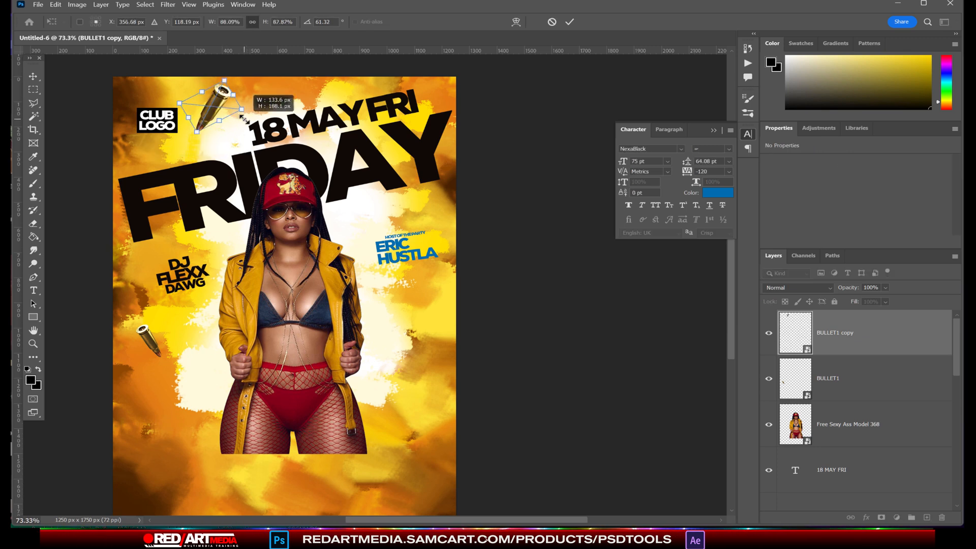
key(Return)
Step: Duplicate the upper bullet and place the smaller copy right of the model, rotated to about -102 degrees
drag(864, 333, 927, 518)
drag(216, 112, 425, 331)
drag(399, 292, 472, 454)
mouse_move(732, 298)
mouse_down()
mouse_move(732, 276)
mouse_move(732, 300)
mouse_up()
drag(563, 519, 535, 519)
drag(528, 295, 519, 308)
key(Return)
Step: Duplicate the right bullet, place the copy over the start of the FRIDAY title and apply Motion Blur to it
key(ctrl+j)
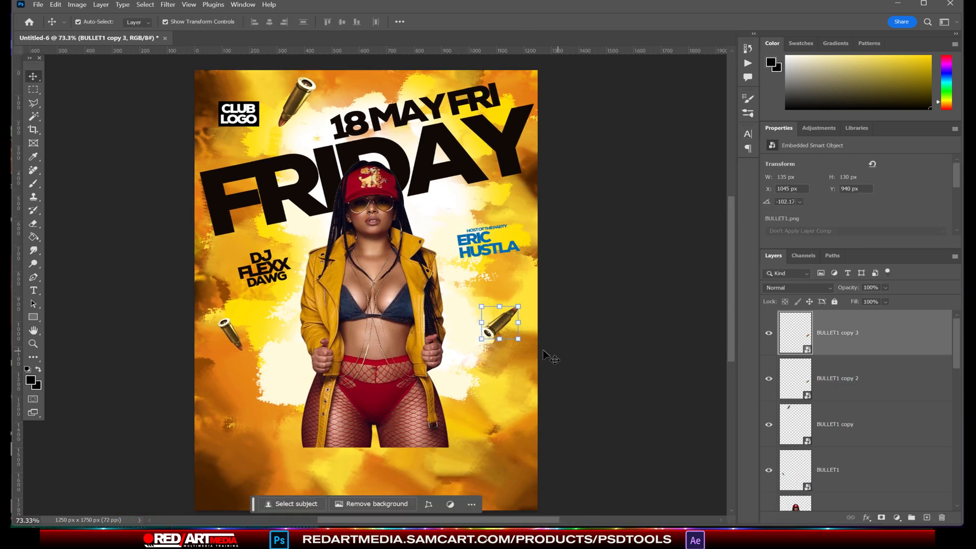
click(167, 5)
mouse_move(183, 113)
click(325, 172)
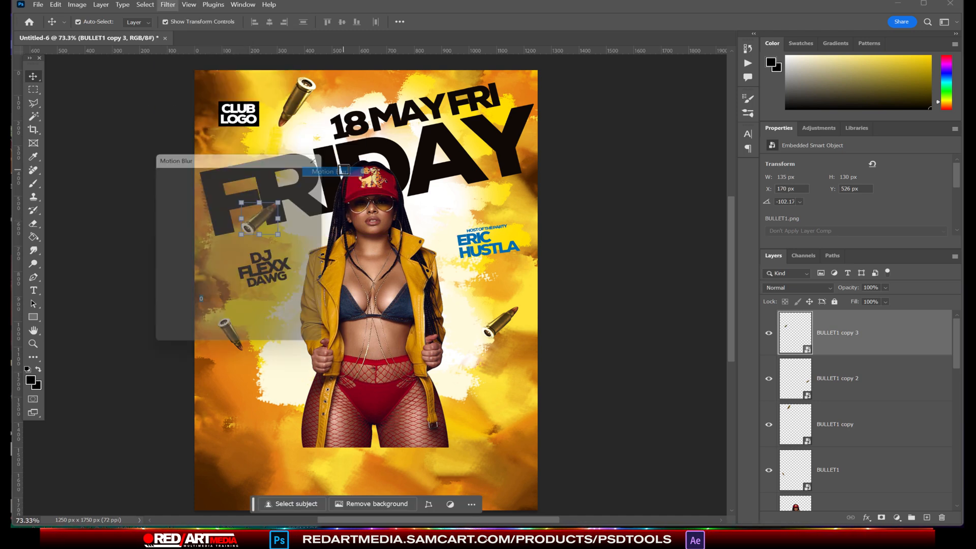
drag(239, 159, 704, 50)
drag(635, 236, 639, 237)
click(768, 69)
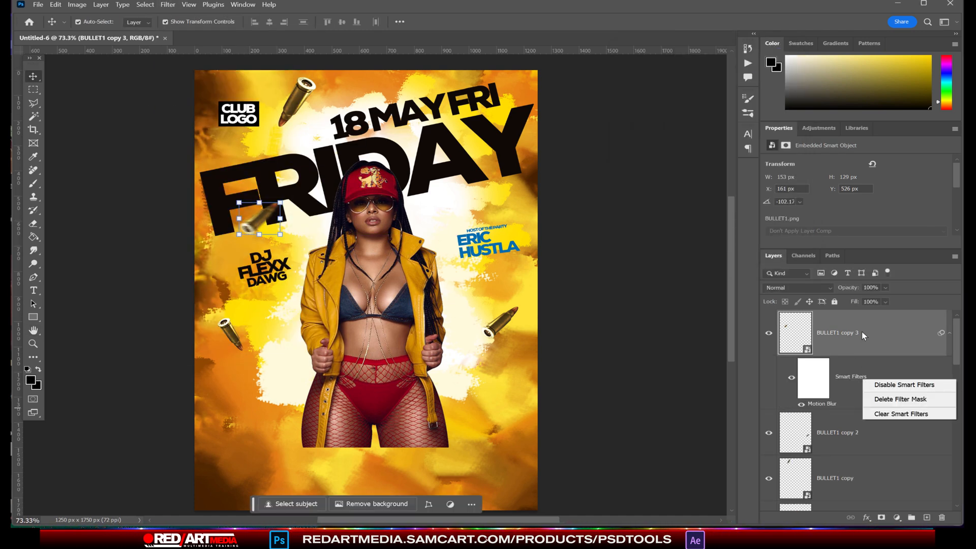
Step: Apply the Motion Blur filter to the bullet beside the club logo
click(864, 335)
click(300, 99)
click(168, 5)
click(186, 16)
click(767, 69)
Step: Apply Motion Blur to the two remaining bullets, right of the model and below the first performer's name
click(506, 322)
click(168, 4)
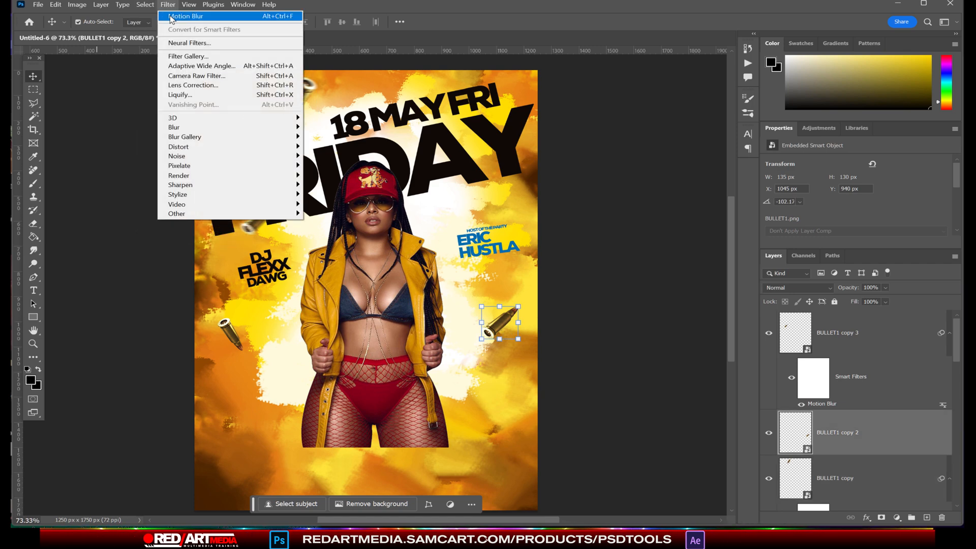
click(175, 17)
click(768, 69)
click(228, 333)
click(167, 5)
click(176, 17)
drag(639, 237, 635, 237)
click(767, 69)
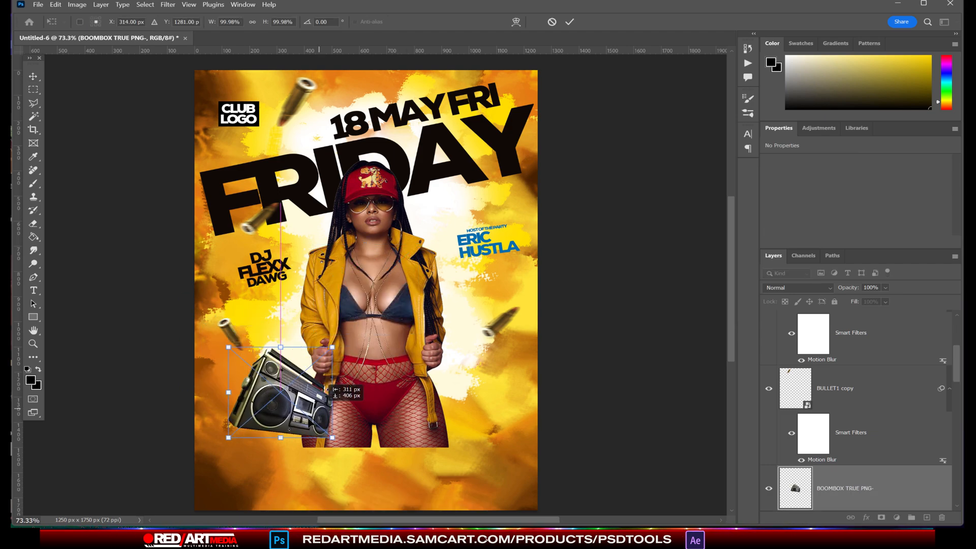
Step: Position the BOOMBOX TRUE PNG image at the poster's lower left, beside the model's hip
drag(303, 400, 268, 384)
key(Return)
Step: Place boom_box_png_166822.jpg as a second boombox with its background masked out, right of the model
click(38, 5)
click(68, 219)
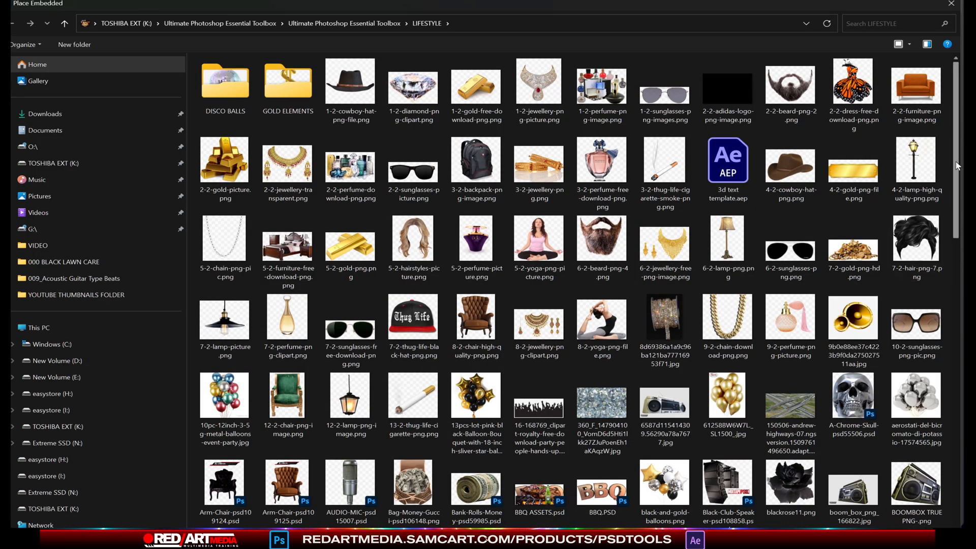
drag(956, 166, 954, 246)
double_click(851, 253)
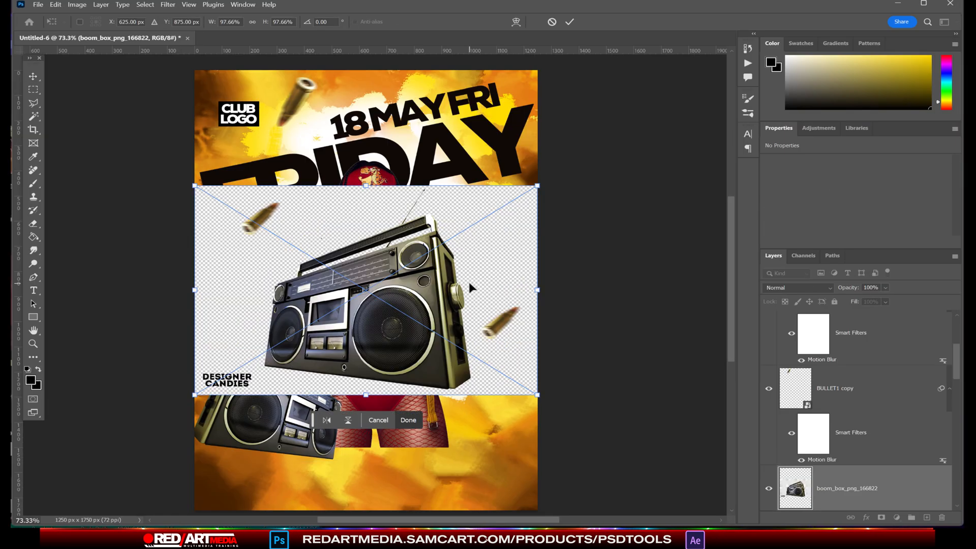
click(408, 420)
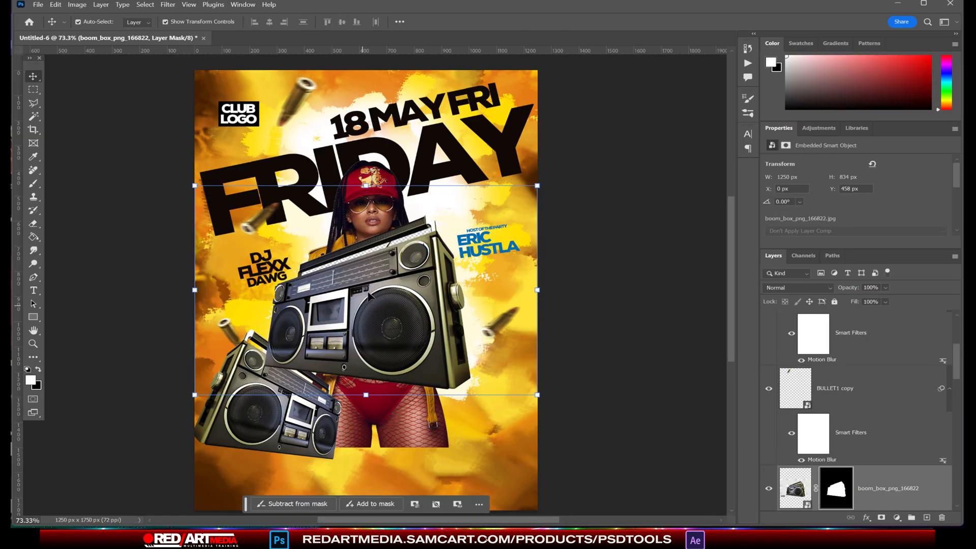
drag(303, 329, 497, 331)
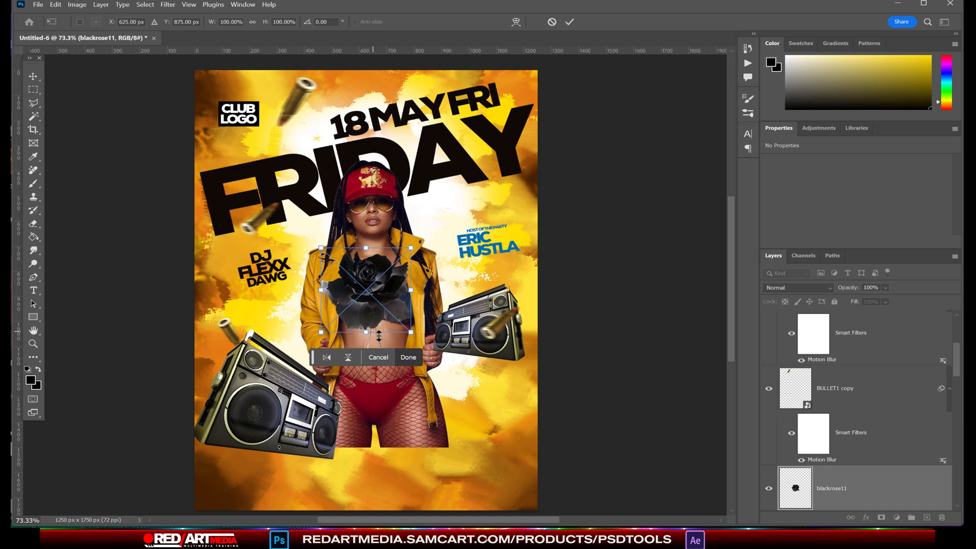
Step: Enlarge the blackrose11 image to about 564 by 572 px over the model's hips
drag(381, 254, 386, 372)
key(Return)
Step: Merge the masked right boombox onto a new blank layer
scroll(887, 397, down, 3)
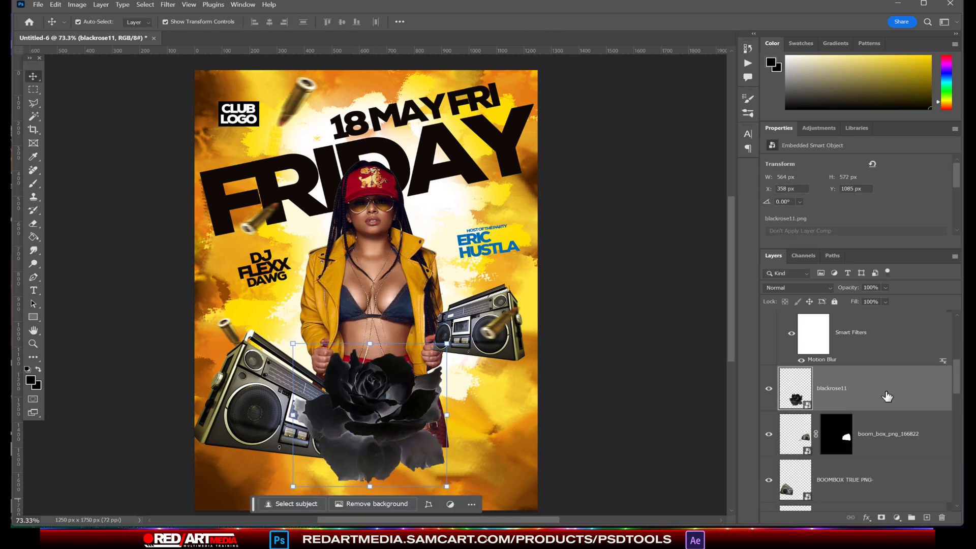
click(892, 479)
click(927, 518)
click(897, 446)
key(ctrl+e)
Step: Move the black rose layer directly above the model layer and reposition the rose over her hips
drag(899, 402, 910, 519)
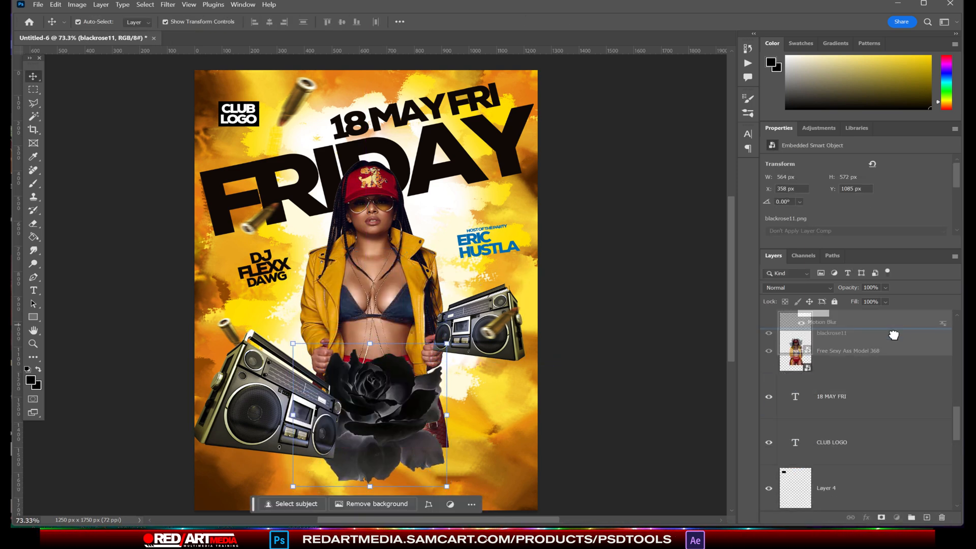
drag(373, 384, 386, 406)
Step: Duplicate the black rose and arrange one of the two, scaled and rotated, in front of the right boombox
drag(883, 343, 927, 518)
click(844, 378)
key(shift+Right)
key(shift+Right)
key(shift+Right)
key(shift+Right)
key(shift+Right)
key(shift+Right)
key(shift+Right)
key(shift+Right)
key(shift+Right)
key(shift+Right)
key(shift+Right)
drag(487, 329, 448, 379)
drag(417, 407, 484, 362)
drag(516, 318, 544, 384)
scroll(883, 488, up, 3)
key(Return)
Step: Stack the right boombox and right rose layers directly above the model, beneath the centre rose
scroll(886, 418, up, 3)
drag(882, 491, 882, 454)
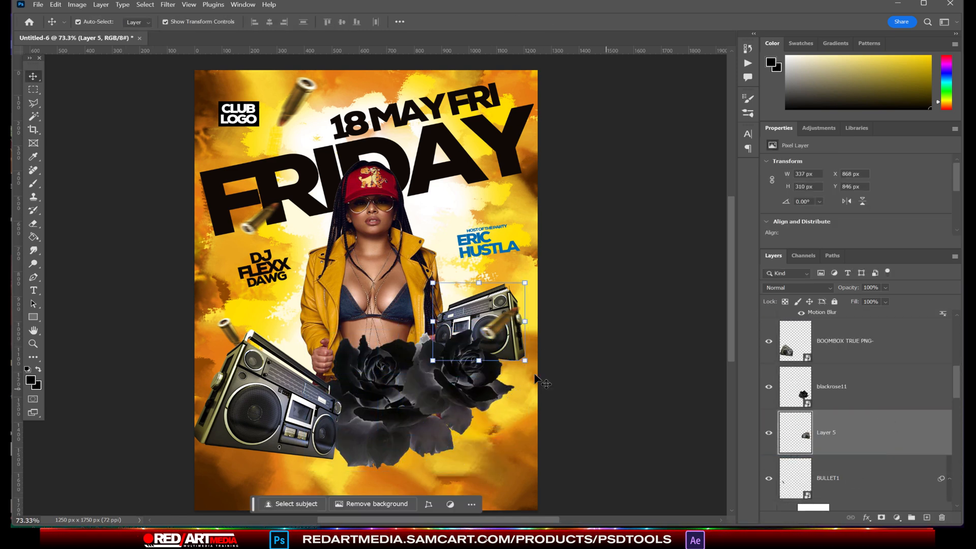
click(914, 392)
shift+click(911, 430)
scroll(910, 429, down, 3)
drag(904, 336, 890, 453)
scroll(885, 398, down, 3)
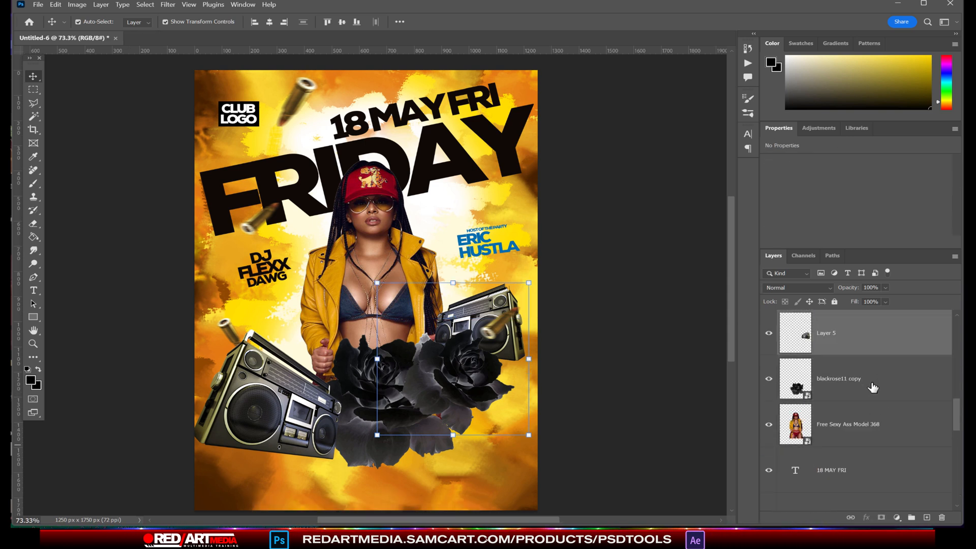
scroll(874, 397, up, 2)
scroll(876, 456, down, 2)
drag(873, 337, 864, 400)
Step: Scale the right boombox down slightly, rotate it and shift it up behind the right rose
click(475, 322)
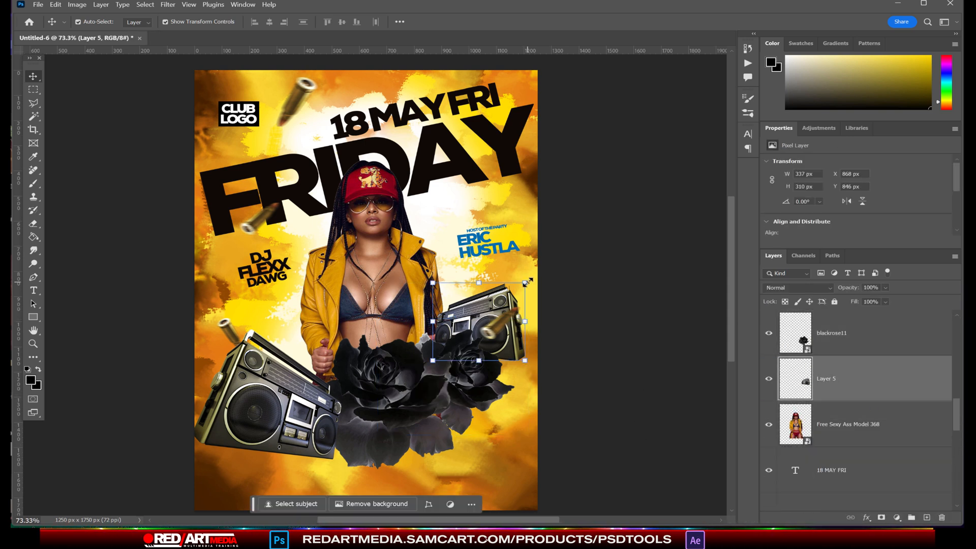
drag(528, 283, 518, 292)
drag(559, 310, 547, 283)
drag(482, 325, 484, 313)
Step: Move the left boombox up towards the model and scale it down to about 493 by 467 px
click(33, 77)
drag(264, 404, 274, 385)
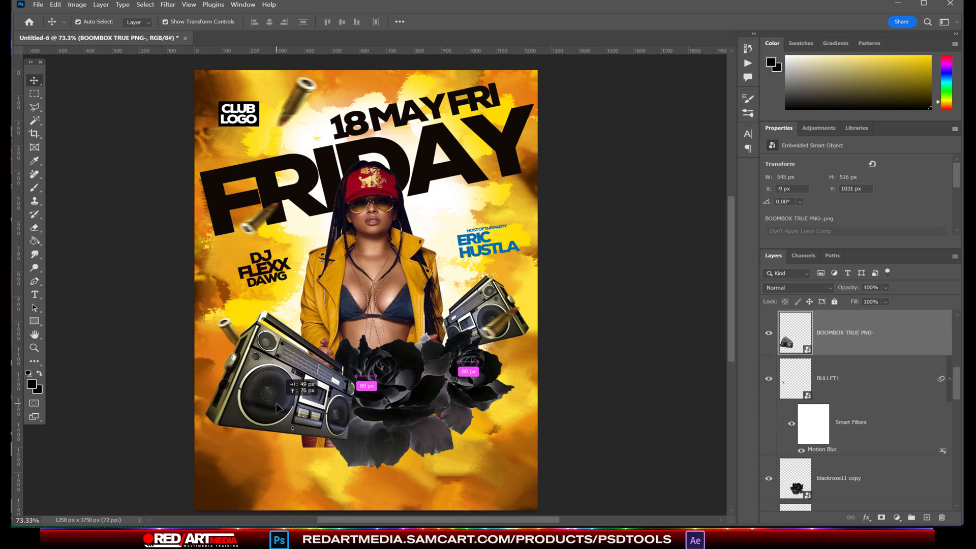
drag(205, 310, 220, 323)
drag(292, 433, 288, 426)
key(Return)
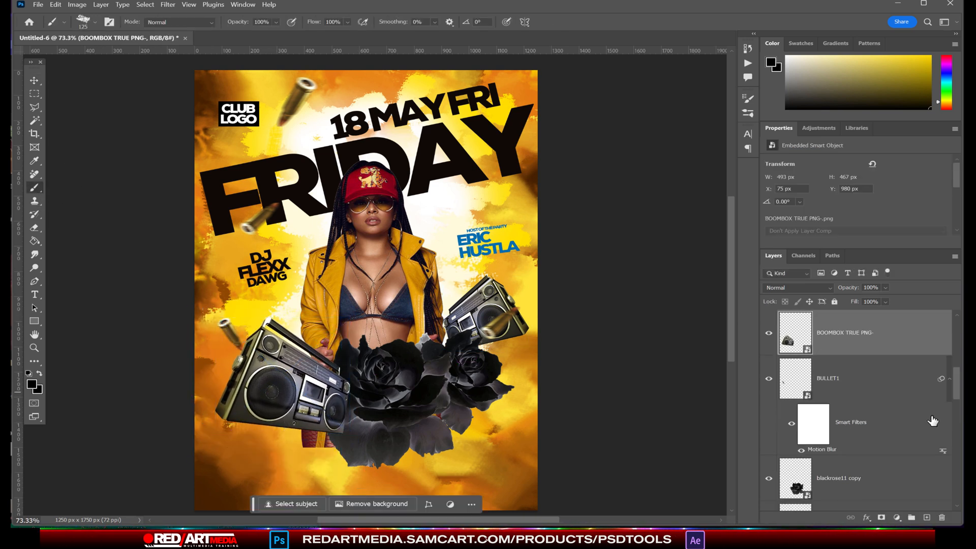
Step: Paint rough black strokes behind the roses and left boombox on a new layer above the model
click(926, 517)
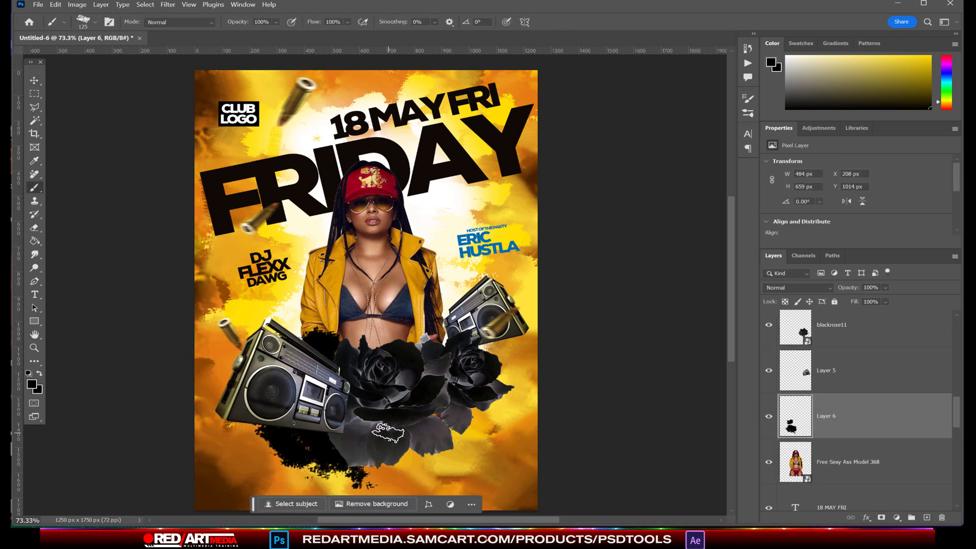
Step: Shift the model and the slanted title and date slightly upwards on the poster
click(34, 81)
drag(373, 285, 375, 271)
drag(524, 160, 493, 126)
scroll(448, 94, up, 1)
click(448, 94)
click(640, 250)
key(ctrl+minus)
drag(731, 203, 731, 219)
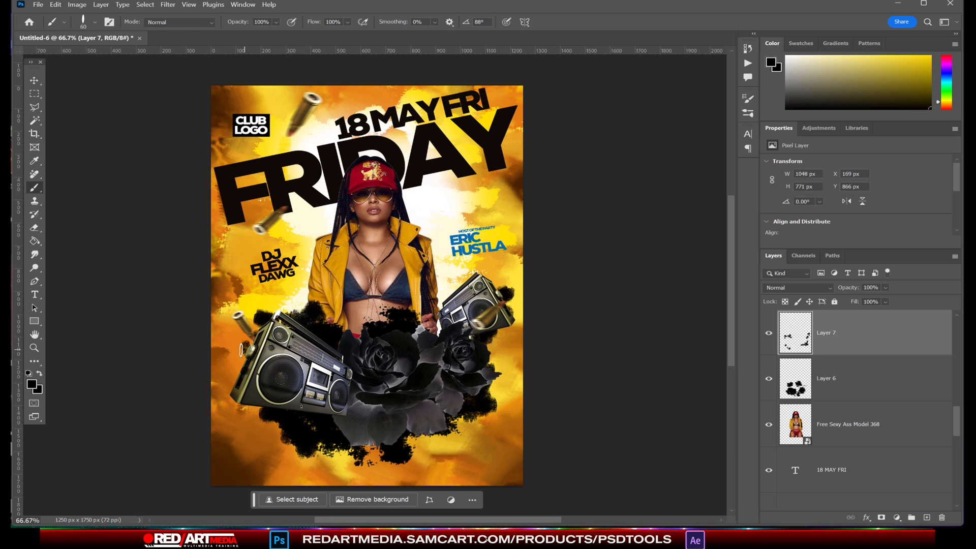
Step: Choose a bright blue foreground colour and paint a rough slanted strip above the left boombox on a new layer
click(32, 385)
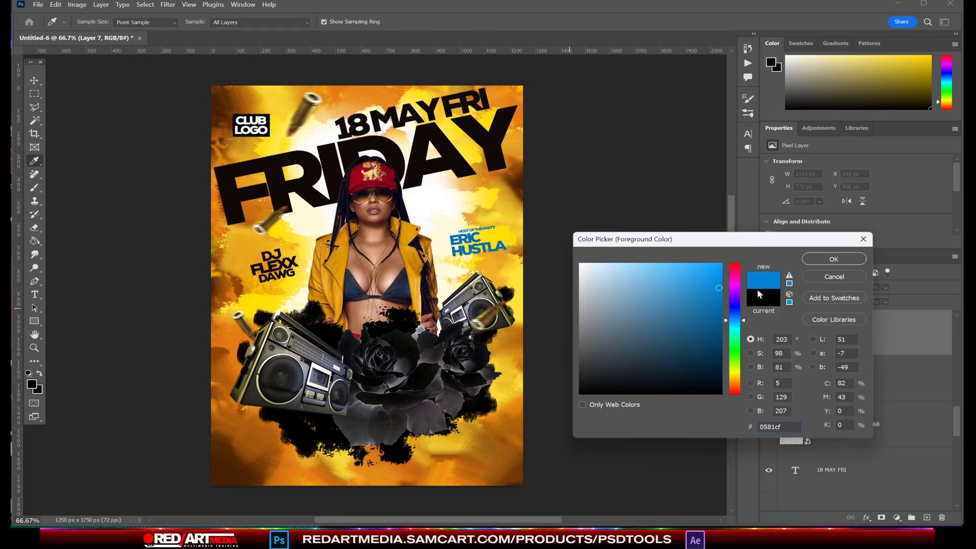
click(831, 258)
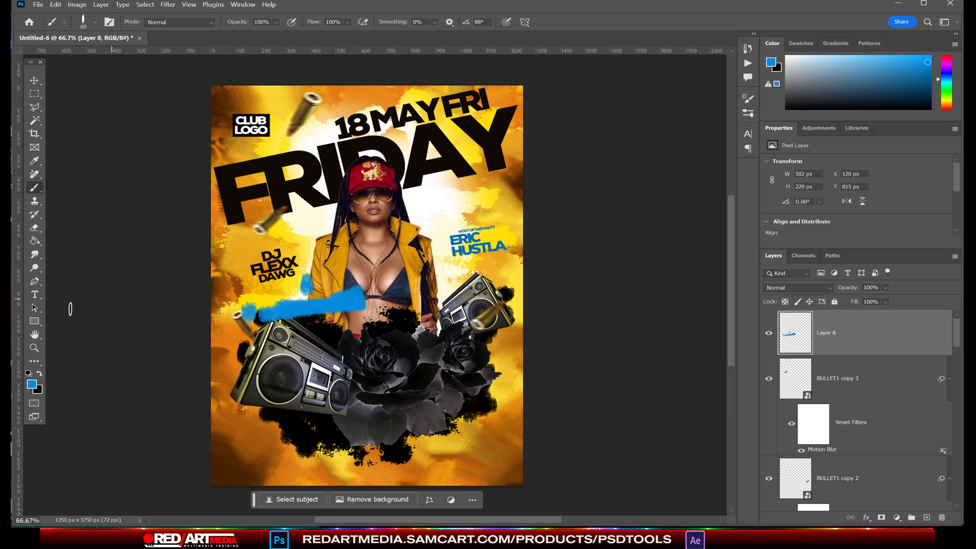
Step: Add a white (ffffff) text line naming the presenter and ending in PRESENTS over the blue strip
key(t)
click(272, 319)
click(283, 351)
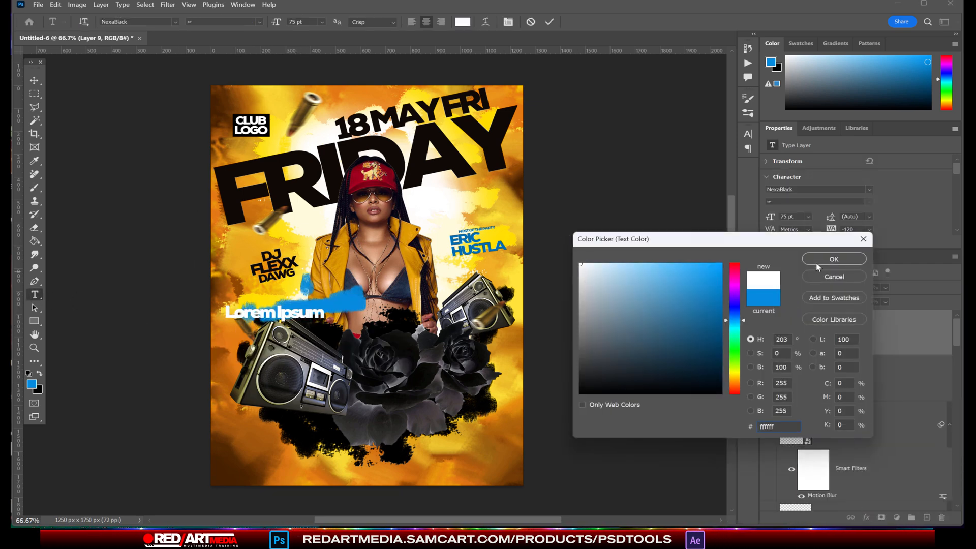
click(834, 254)
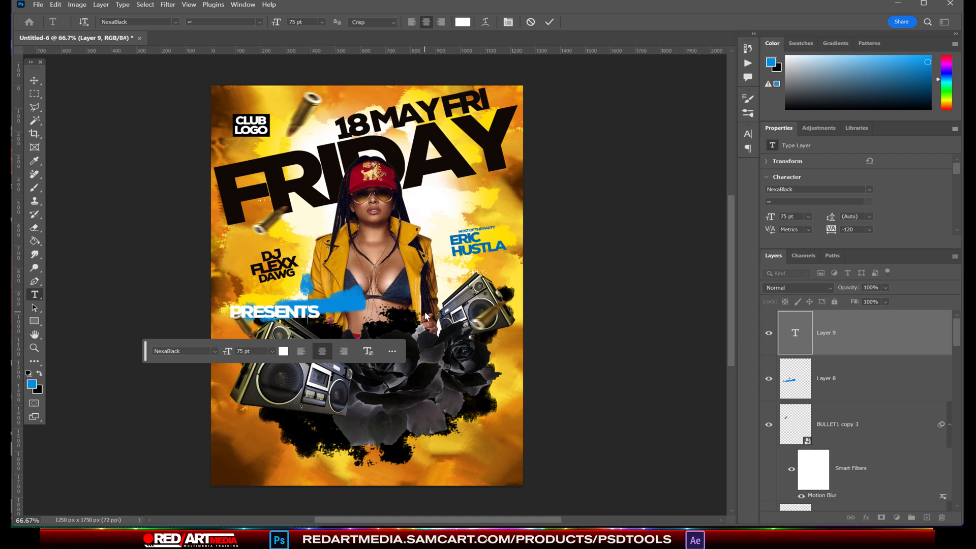
Step: Scale the presenter line down and tilt it so that it fits along the slanted blue strip
click(34, 80)
key(ctrl+t)
drag(273, 322, 273, 311)
drag(279, 306, 315, 307)
drag(372, 323, 376, 315)
key(Return)
Step: Set the presenter line in Bebas Neue Bold with tracking 360 and refit it across the blue strip
click(34, 294)
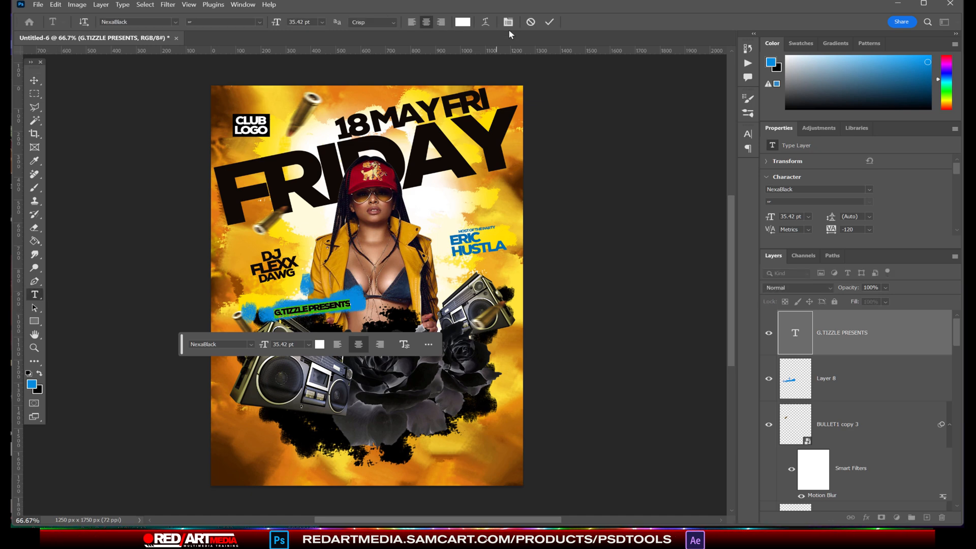
click(748, 134)
click(681, 149)
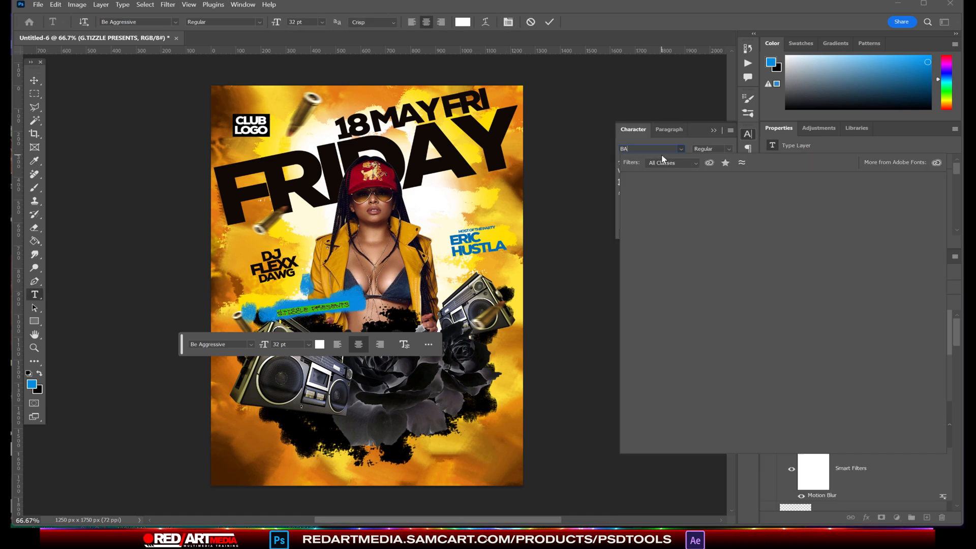
click(645, 372)
drag(697, 173, 699, 173)
click(34, 80)
drag(345, 305, 362, 300)
drag(399, 297, 344, 303)
key(Return)
Step: Set the foreground colour to black and paint a rough strip across the model's waist, continuing the blue strip on Layer 8
click(31, 385)
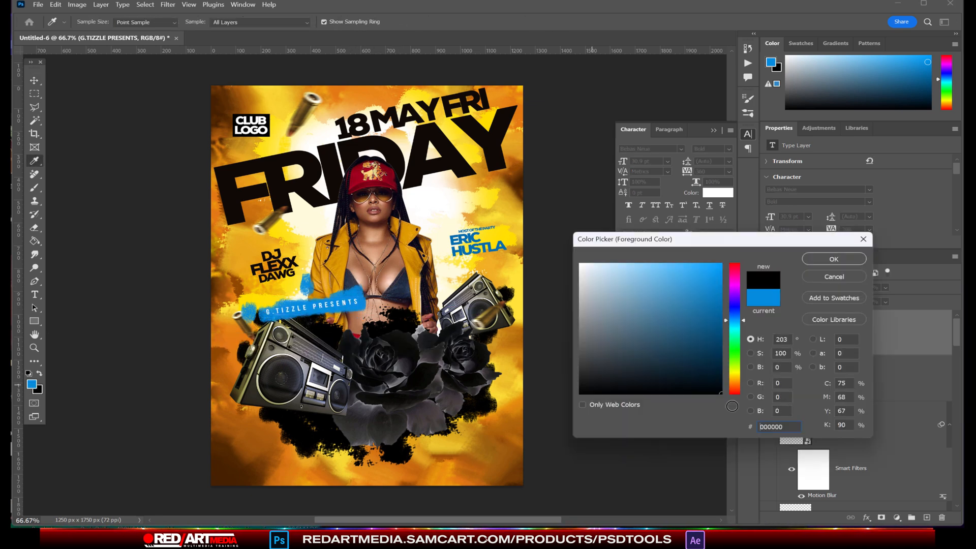
click(725, 394)
click(832, 259)
click(895, 424)
click(926, 517)
click(357, 298)
key(b)
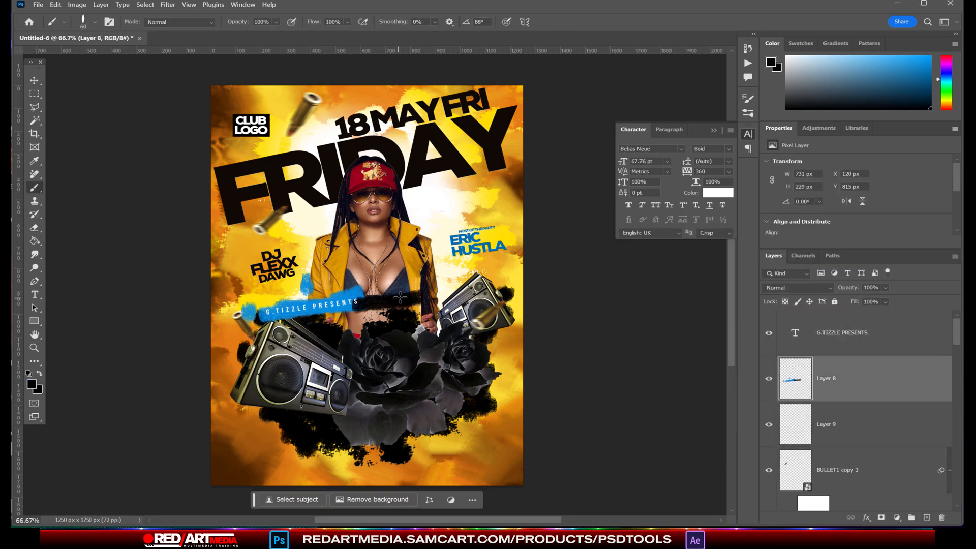
Step: Add white MIXTAPE text over the black strip and try the Ancona Bold font on it
click(34, 295)
click(379, 304)
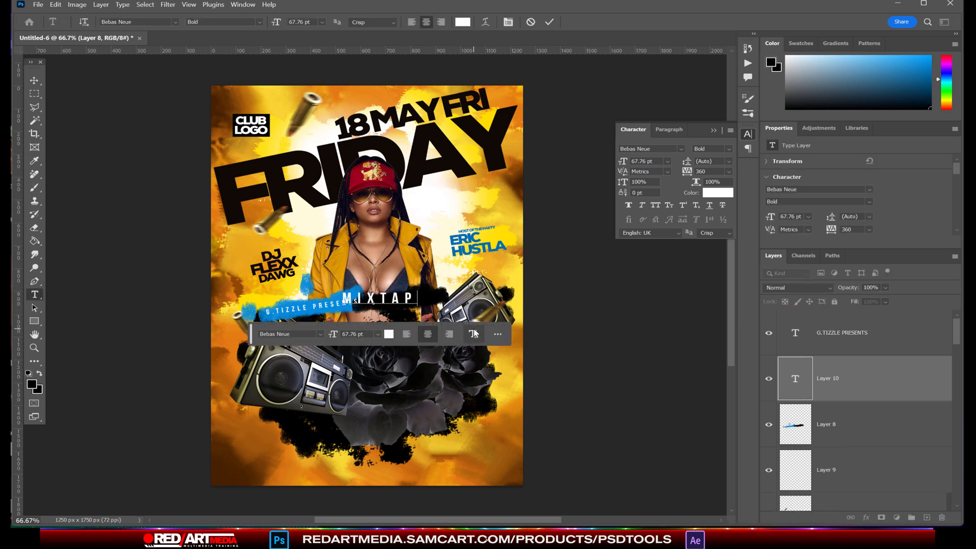
click(175, 23)
drag(417, 122, 418, 61)
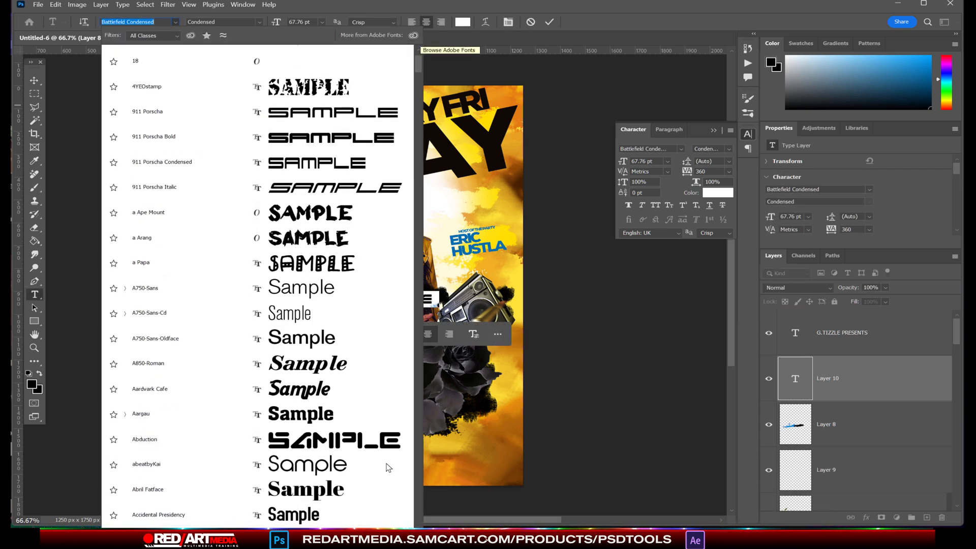
scroll(386, 212, down, 8)
scroll(357, 281, down, 20)
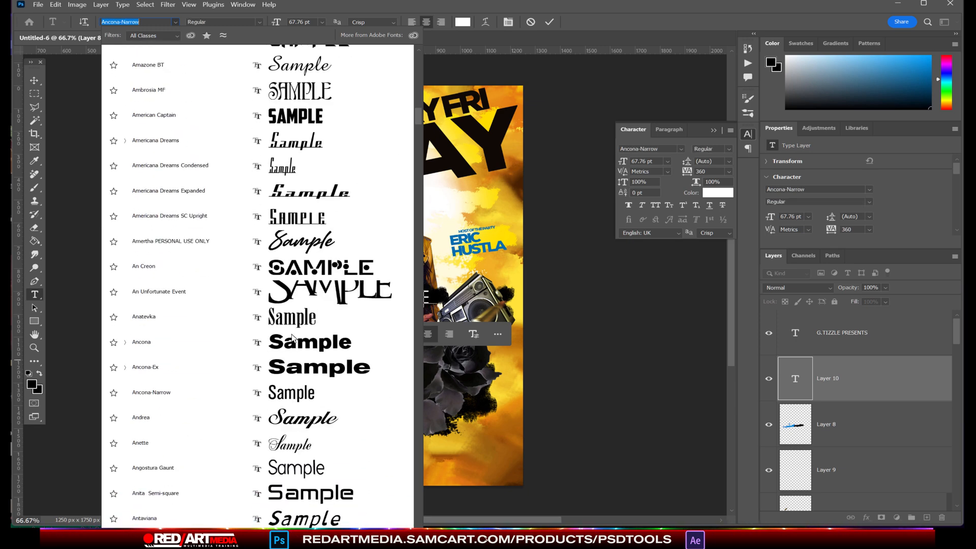
click(357, 281)
Step: Reset the MIXTAPE tracking to 0 and change its font to a Arang Regular
click(729, 172)
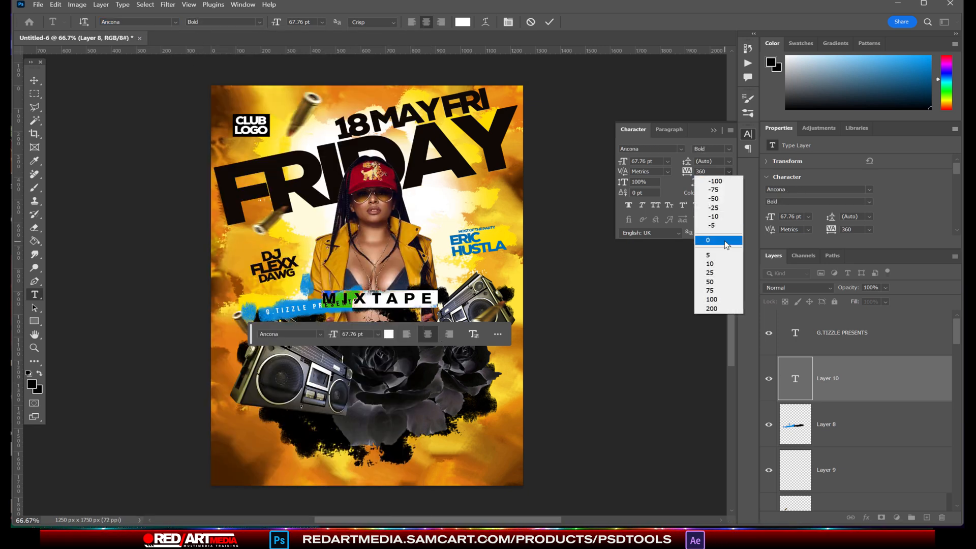
click(727, 240)
click(176, 23)
scroll(203, 154, up, 10)
click(204, 357)
Step: Enlarge the MIXTAPE text to about 122%, rotate it -5° and place it on the black strip beside the presenter line
click(34, 80)
key(ctrl+t)
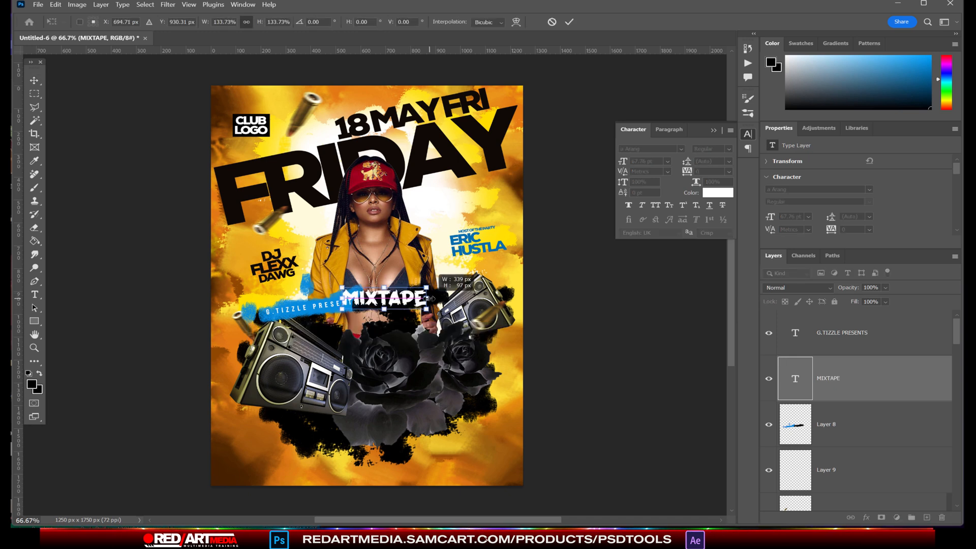
drag(407, 291, 427, 298)
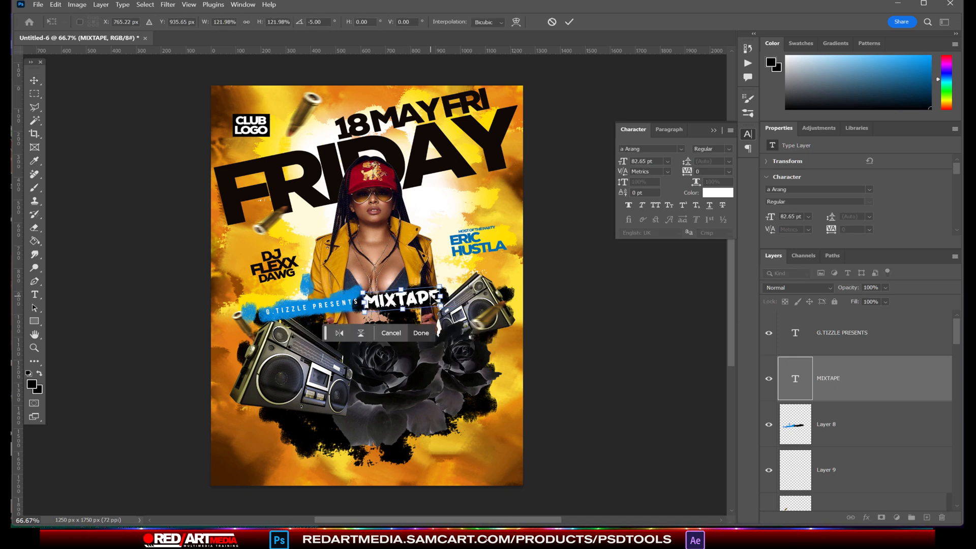
key(Return)
click(604, 370)
click(424, 299)
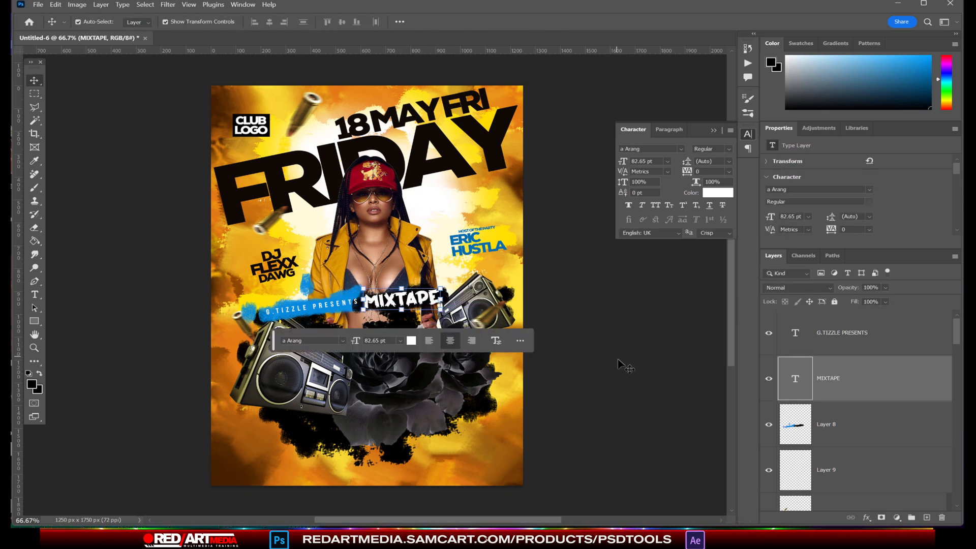
click(648, 421)
Step: Create a new layer above all the text and choose the 1593 px cloud-shaped brush
click(917, 338)
click(927, 517)
click(34, 187)
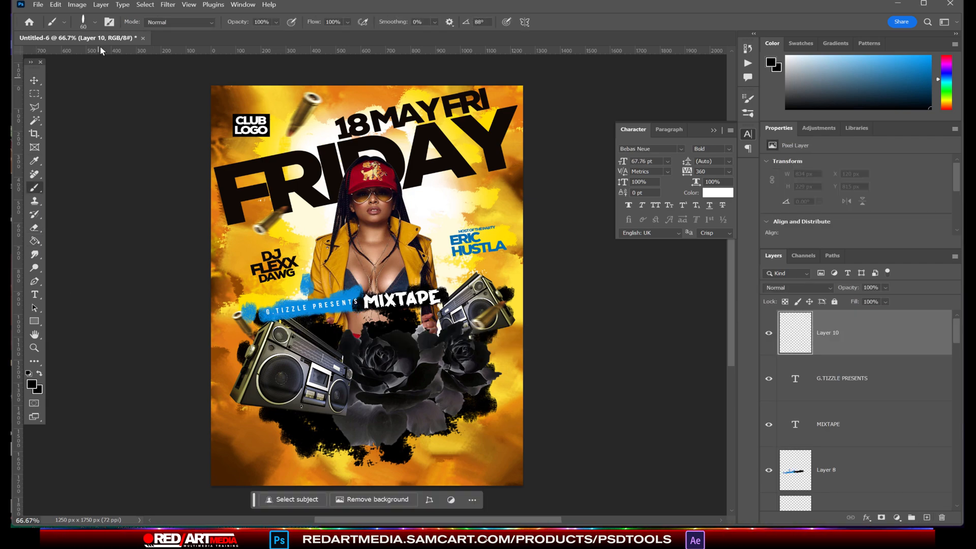
click(95, 22)
drag(684, 385, 696, 471)
double_click(295, 319)
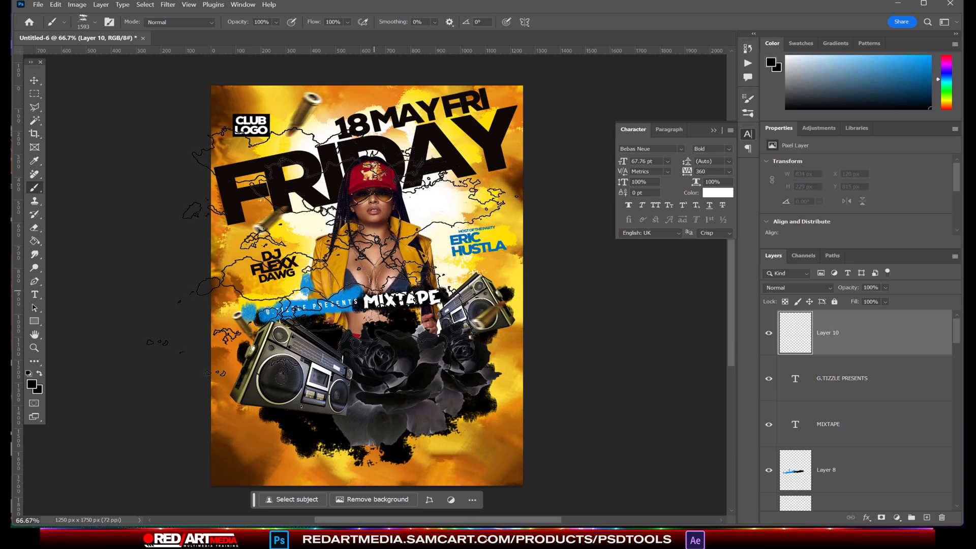
Step: Choose a bright red foreground colour and set the new layer's blend mode to Screen
click(31, 385)
click(737, 390)
click(834, 259)
click(798, 287)
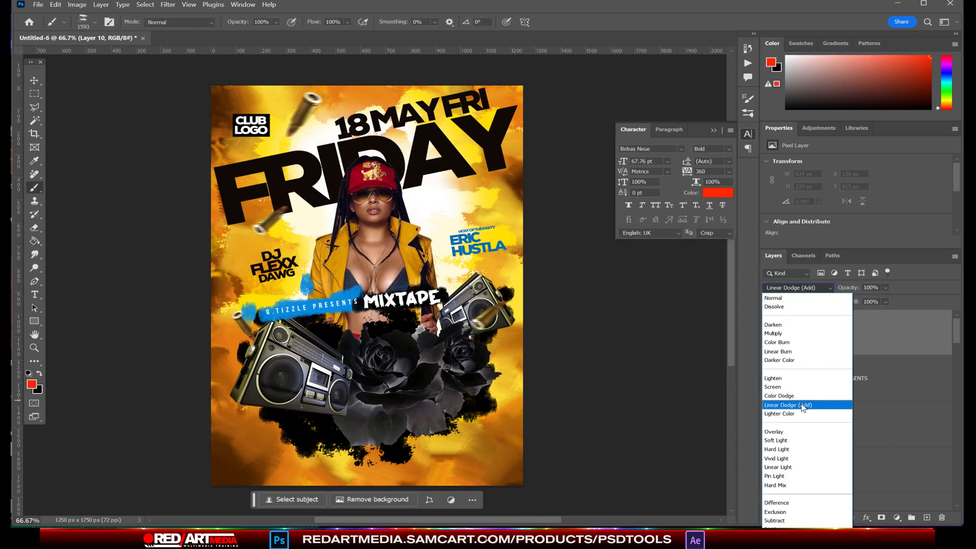
click(783, 389)
Step: Reduce the cloud brush to about 1100 px and stamp red clouds over the date, title and model's head
key(bracketleft)
key(bracketleft)
key(bracketleft)
key(bracketleft)
key(bracketleft)
key(bracketleft)
key(bracketleft)
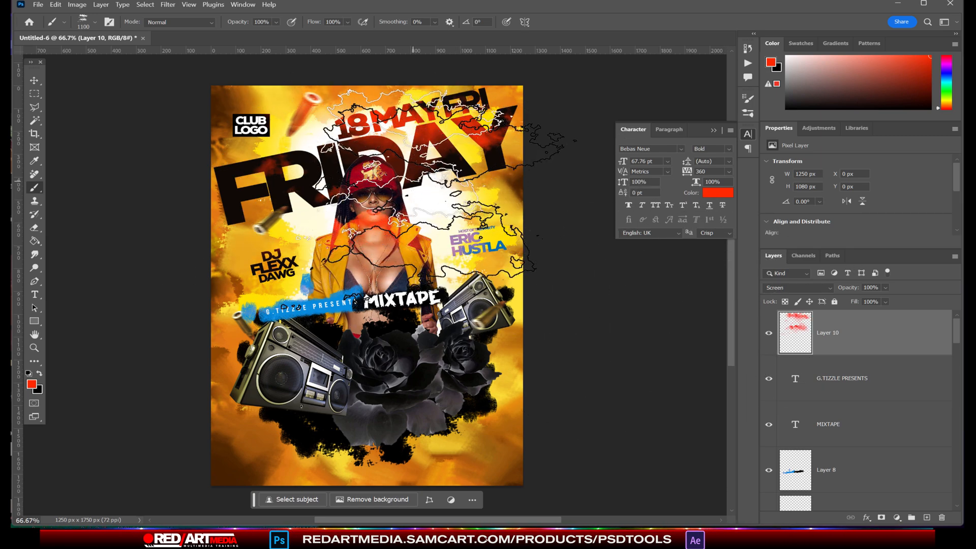
click(377, 203)
Step: Erase the red from the model's face and neck with a textured eraser brush reduced to about 200 px
click(34, 228)
click(95, 22)
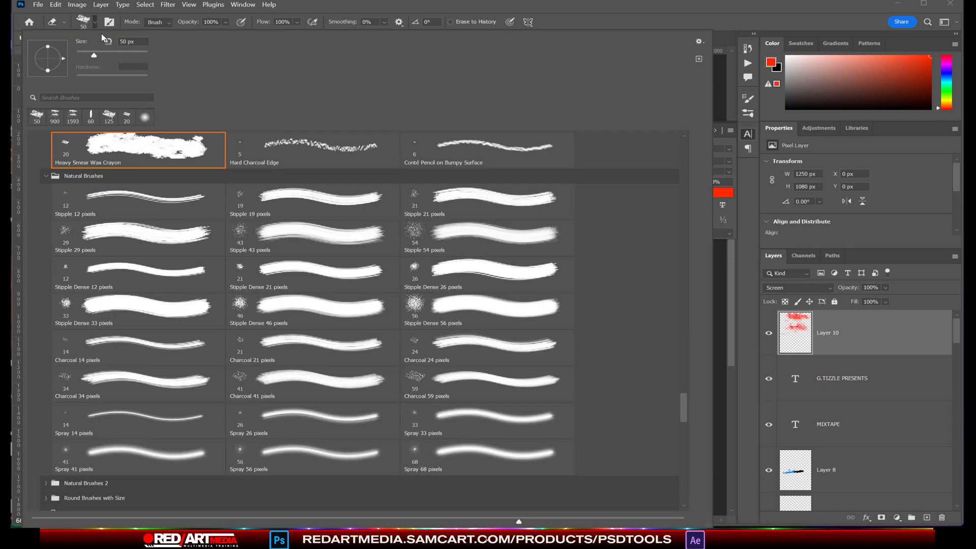
scroll(687, 411, down, 3)
drag(684, 423, 687, 484)
double_click(432, 316)
key(bracketleft)
key(bracketleft)
key(bracketleft)
key(bracketleft)
key(bracketleft)
key(bracketleft)
key(bracketleft)
drag(421, 241, 412, 241)
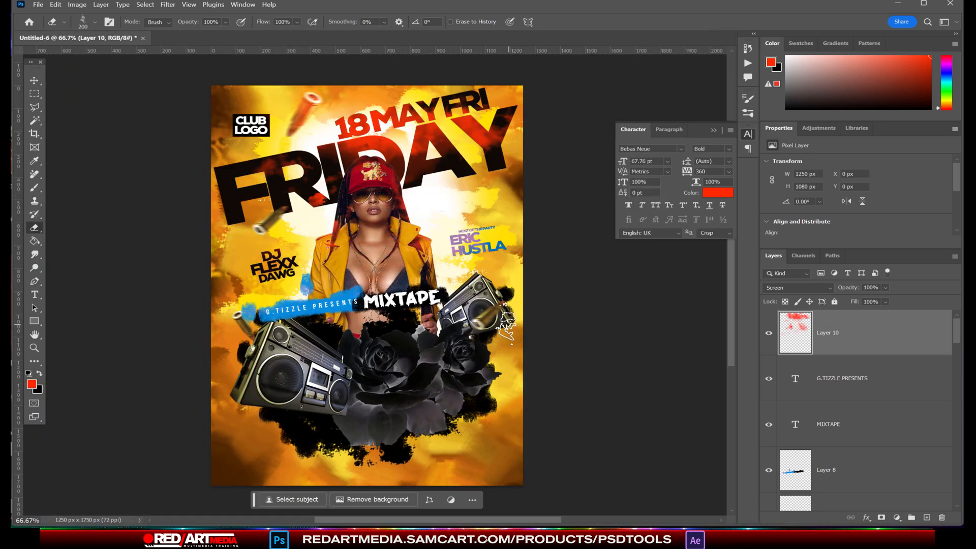
Step: Stamp red clouds over the roses, the right boombox and the strip beside the left boombox with smaller cloud brushes
key(b)
click(415, 340)
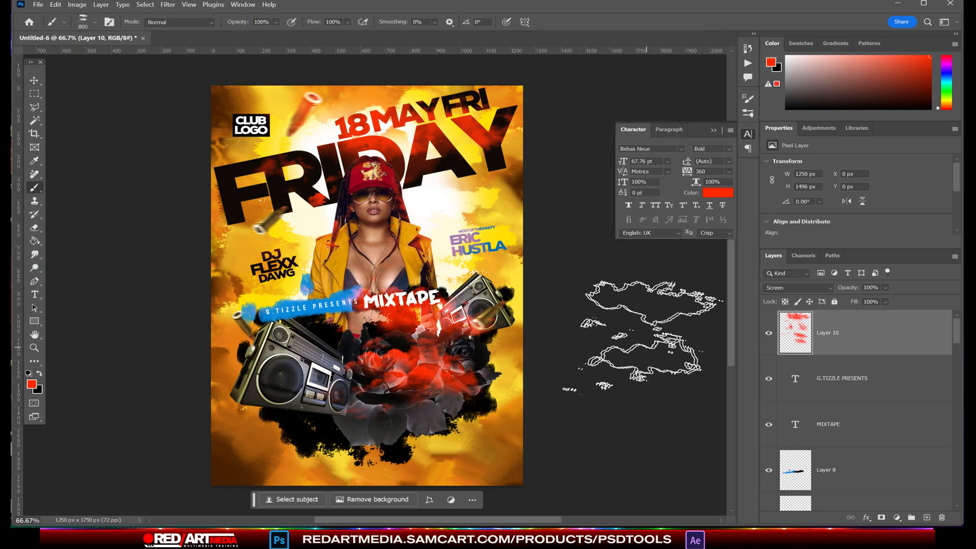
click(397, 418)
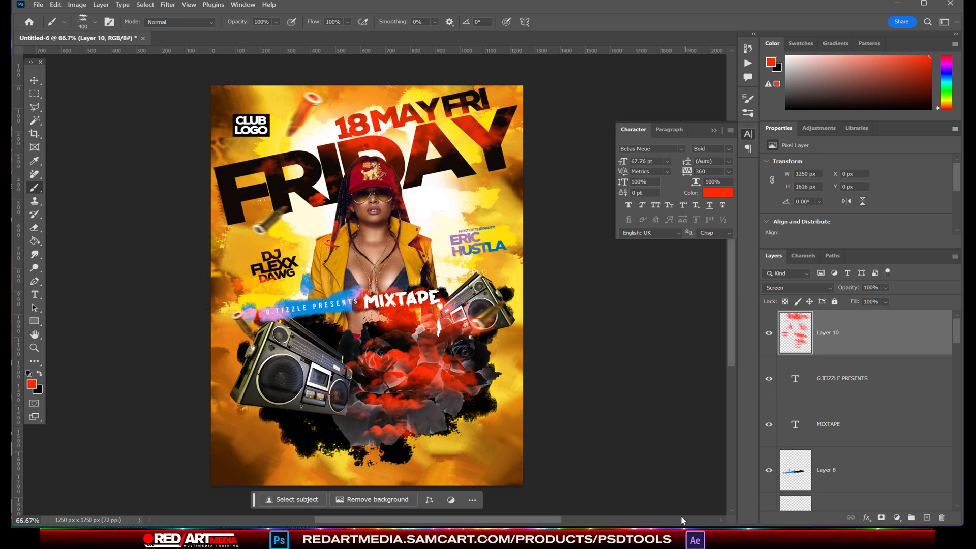
Step: Soften the red over the lower roses with a soft round eraser of about 500 px
click(38, 228)
click(94, 22)
drag(683, 478, 684, 133)
double_click(120, 159)
key(])
key(])
key(])
key(])
mouse_move(387, 448)
mouse_down()
mouse_move(330, 402)
mouse_move(484, 444)
mouse_move(457, 474)
mouse_move(287, 399)
mouse_move(392, 454)
mouse_up()
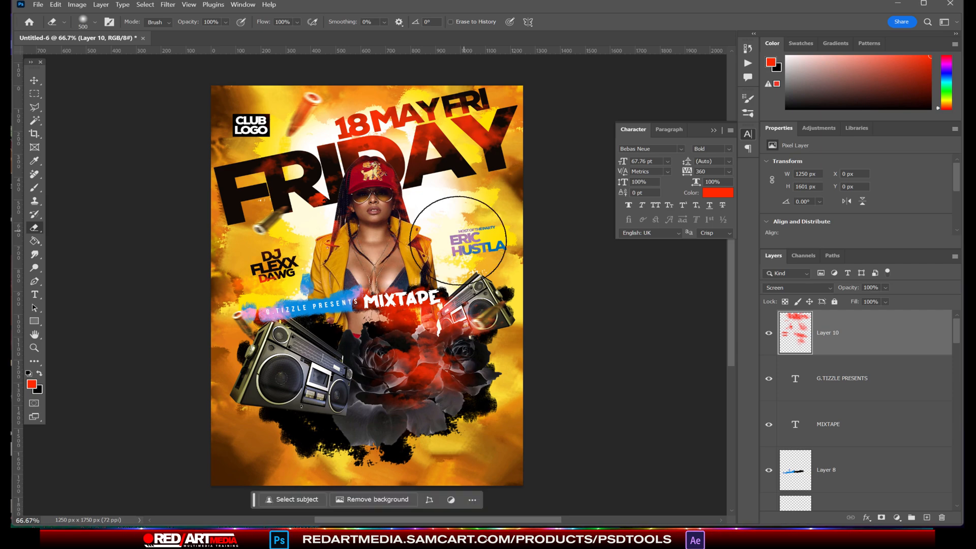
Step: Erase the red tint from the host's name and the line above it
drag(458, 240, 470, 243)
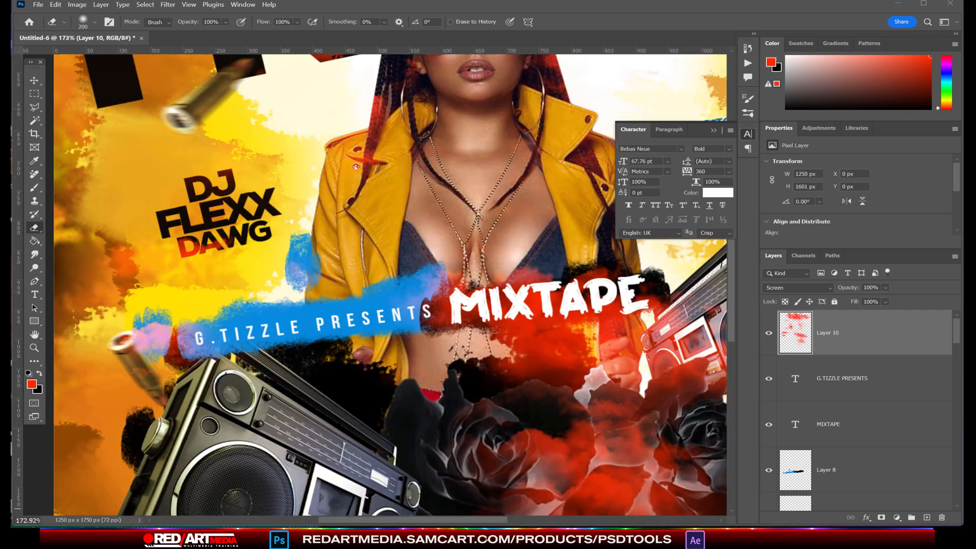
scroll(446, 292, down, 9)
drag(476, 520, 503, 522)
drag(729, 311, 729, 306)
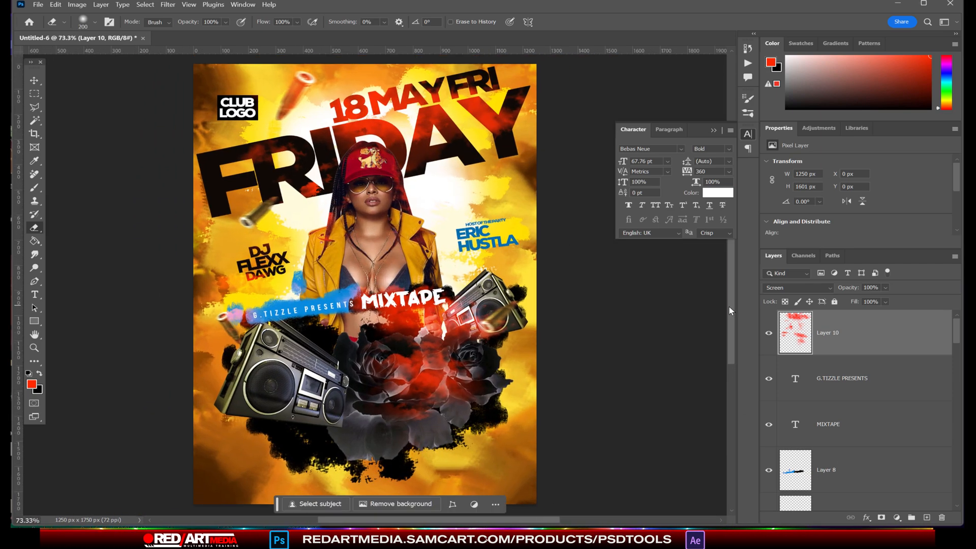
Step: Place the red-platter turntable image from the LIFESTYLE folder and merge it with a new empty layer
click(38, 4)
click(56, 211)
scroll(780, 425, down, 20)
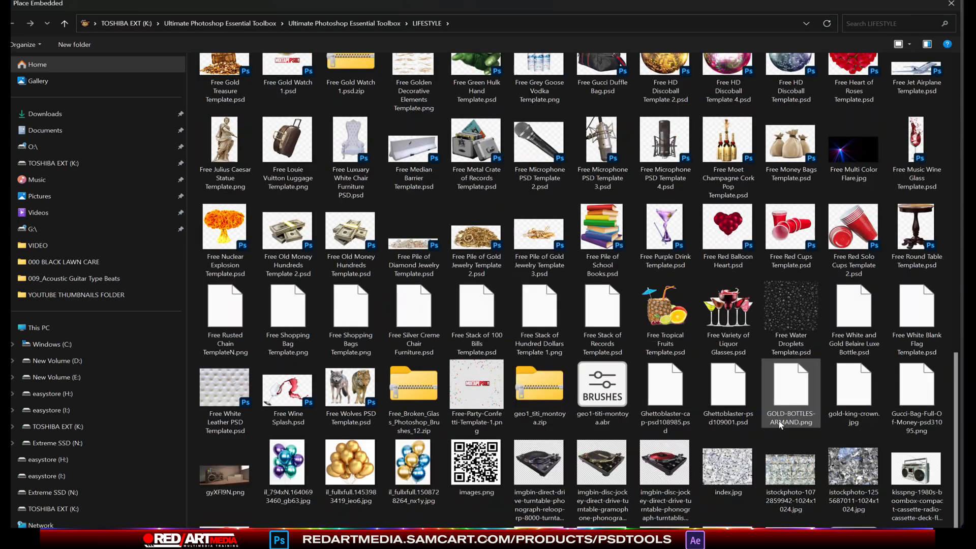
double_click(664, 468)
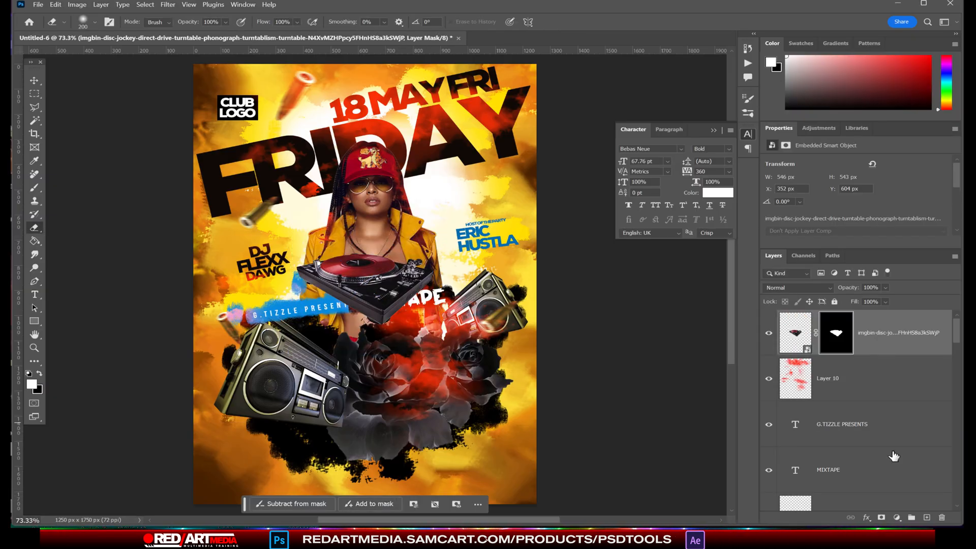
ctrl+click(927, 517)
click(895, 334)
key(ctrl+e)
Step: Move the turntable to the poster's lower right corner and resize it to about 570 by 325 px
click(34, 80)
drag(383, 276, 470, 449)
key(ctrl+t)
drag(384, 427, 374, 422)
drag(468, 463, 464, 467)
key(Return)
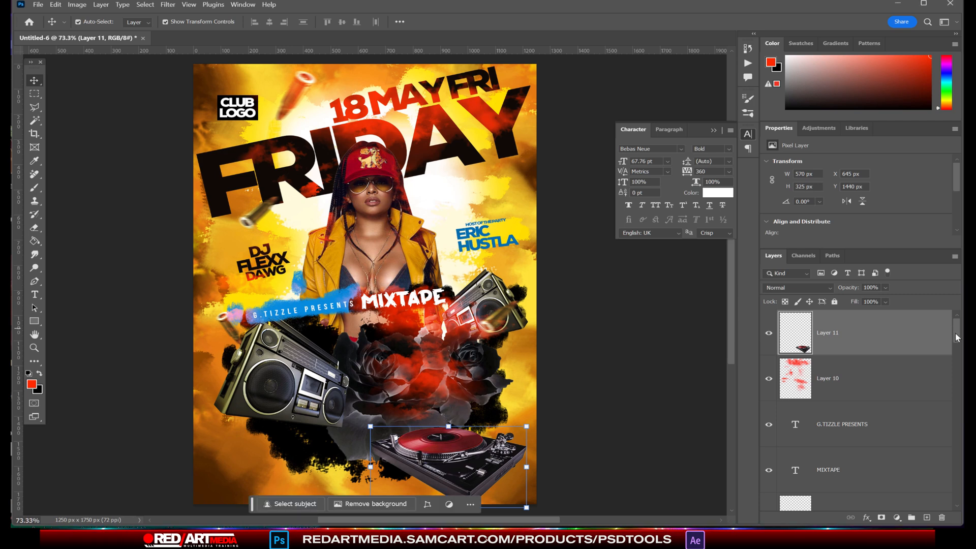
Step: Choose a very dark red (1f0000) foreground colour and paint rough strokes below the left boombox on Layer 7
drag(956, 337, 956, 437)
click(864, 384)
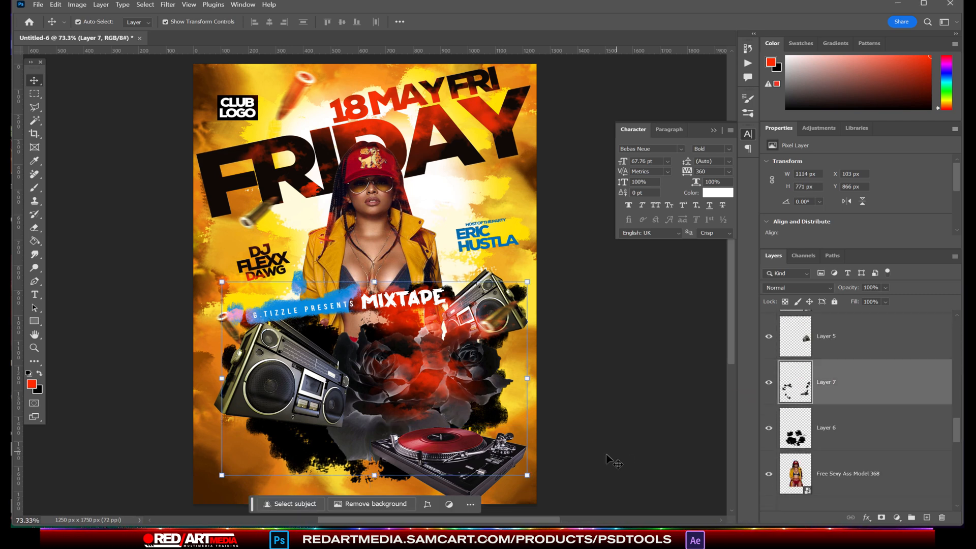
click(36, 188)
click(32, 385)
click(261, 153)
click(718, 377)
key(Return)
click(267, 429)
click(271, 454)
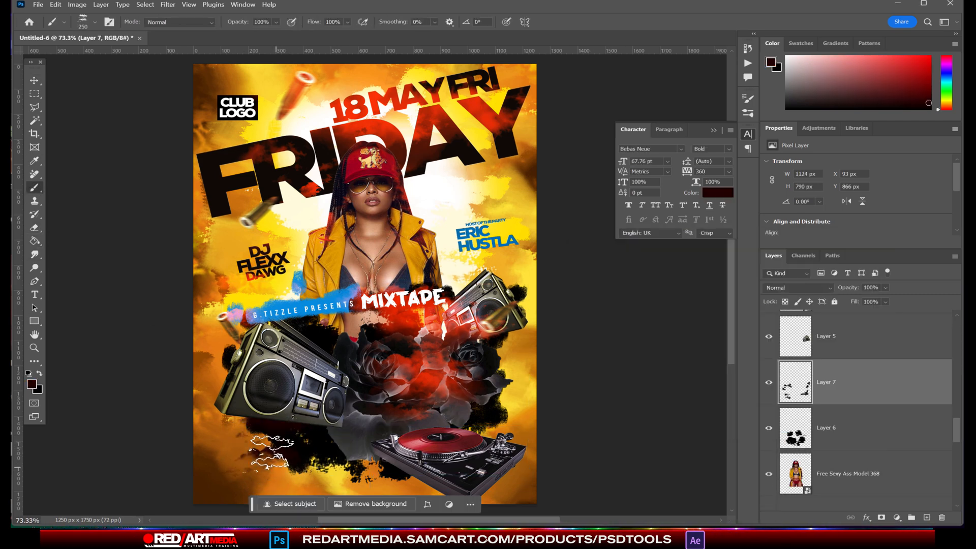
Step: Darken the foreground colour to nearly black and continue the rough strokes between the left boombox and the turntable
click(32, 385)
click(715, 388)
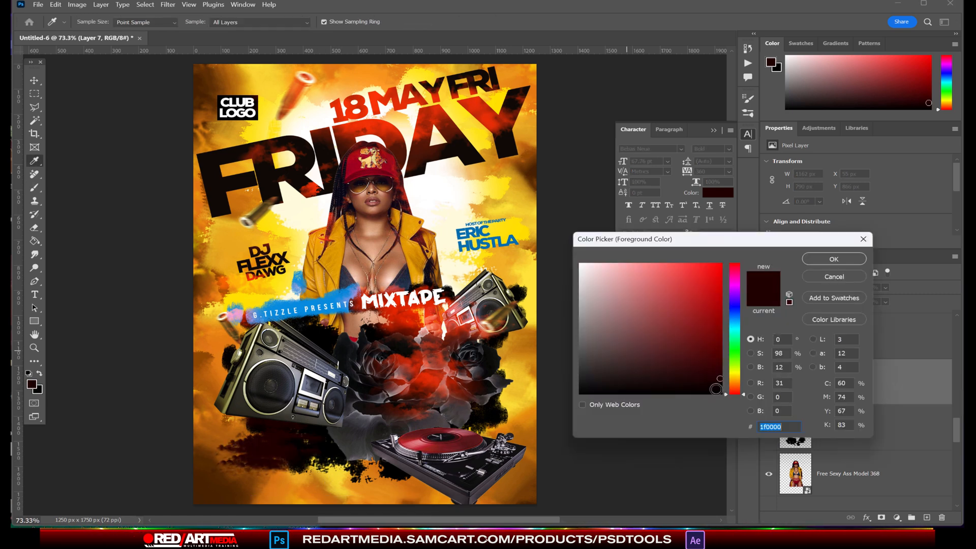
key(Return)
key(bracketleft)
key(bracketleft)
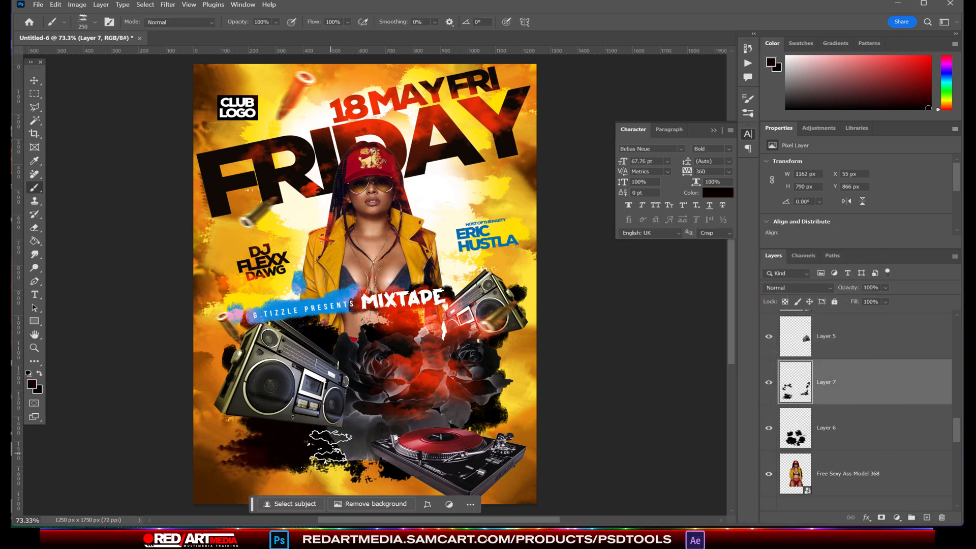
Step: Set the host's name in MOON GET! Heavy at 46 pt, with 62 pt leading and tracking 40
click(34, 81)
click(485, 243)
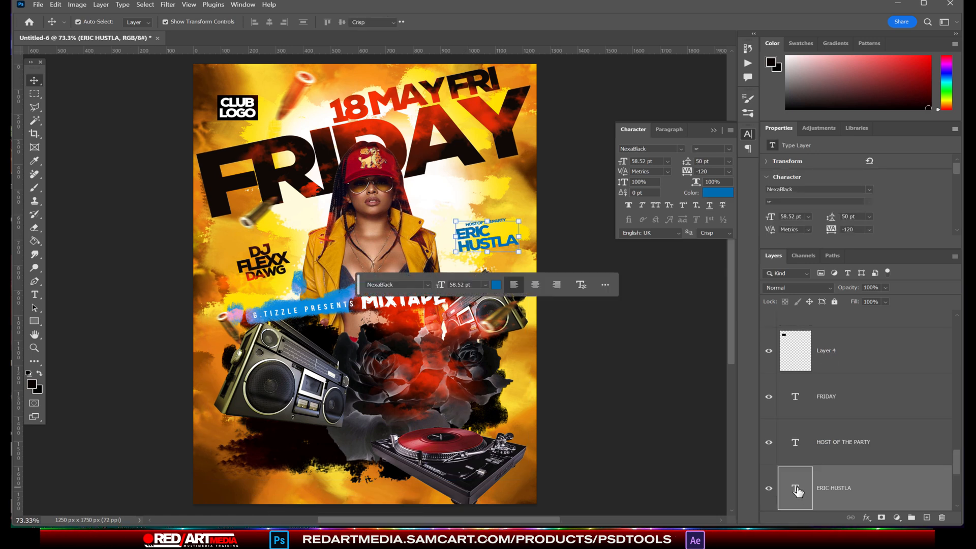
double_click(795, 489)
click(176, 22)
click(317, 272)
drag(687, 172, 682, 176)
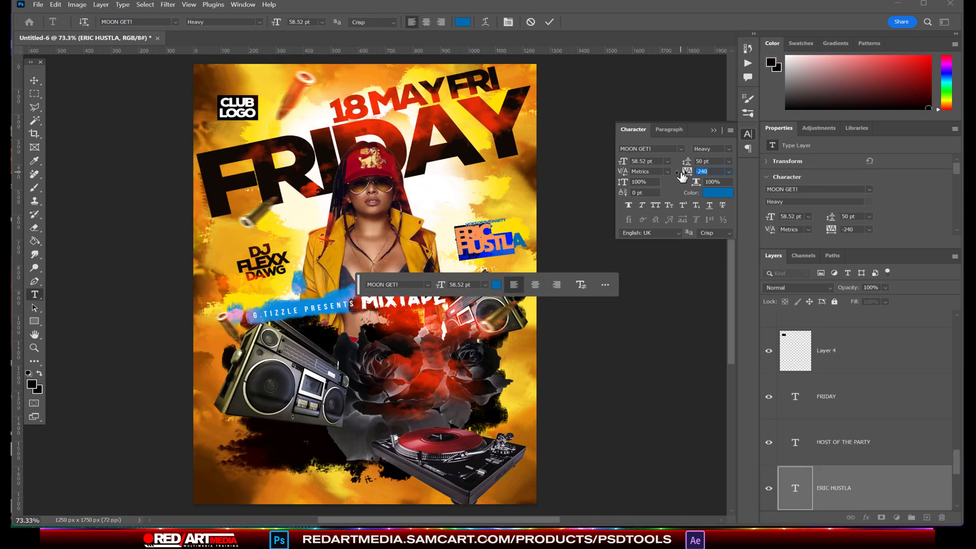
drag(622, 161, 614, 168)
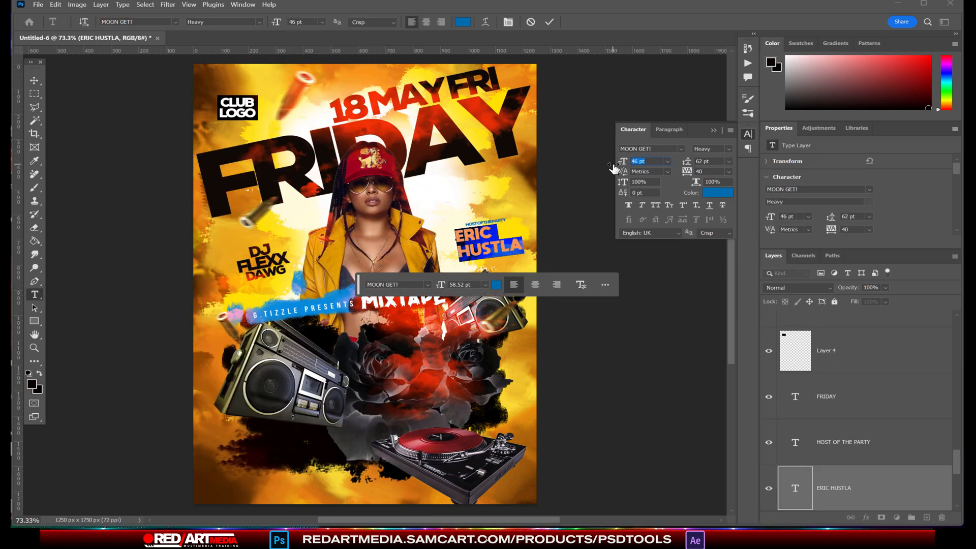
Step: Stretch the host's name slightly wider and position it directly beneath the HOST OF THE PARTY line
click(33, 80)
key(ctrl+t)
drag(453, 229, 441, 223)
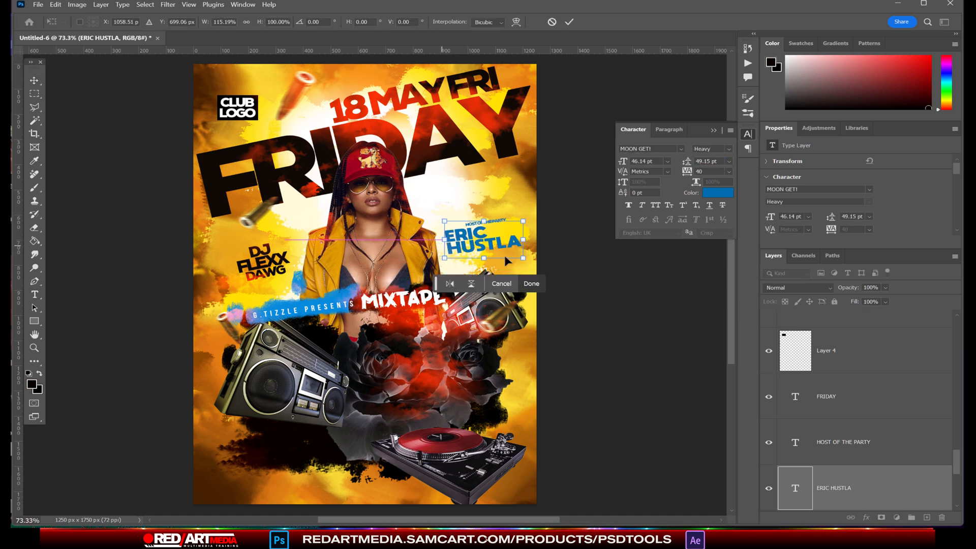
key(Return)
drag(507, 247, 485, 224)
click(560, 226)
Step: Adjust the HOST OF THE PARTY line's tracking, and shift it and the host's name up and closer to the model's jacket
double_click(486, 223)
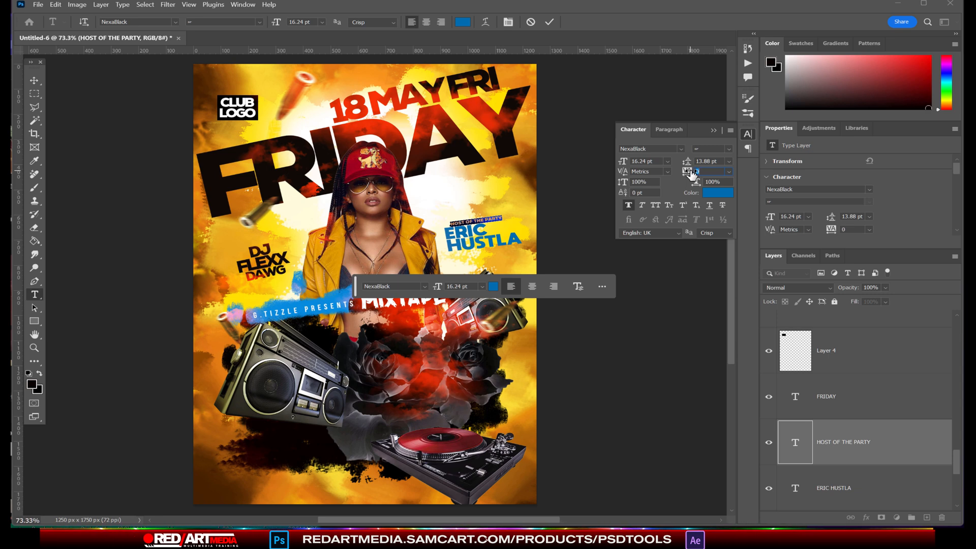
click(34, 80)
click(561, 226)
click(491, 213)
click(559, 229)
mouse_move(491, 220)
mouse_down()
mouse_move(488, 210)
mouse_move(491, 239)
mouse_up()
click(548, 285)
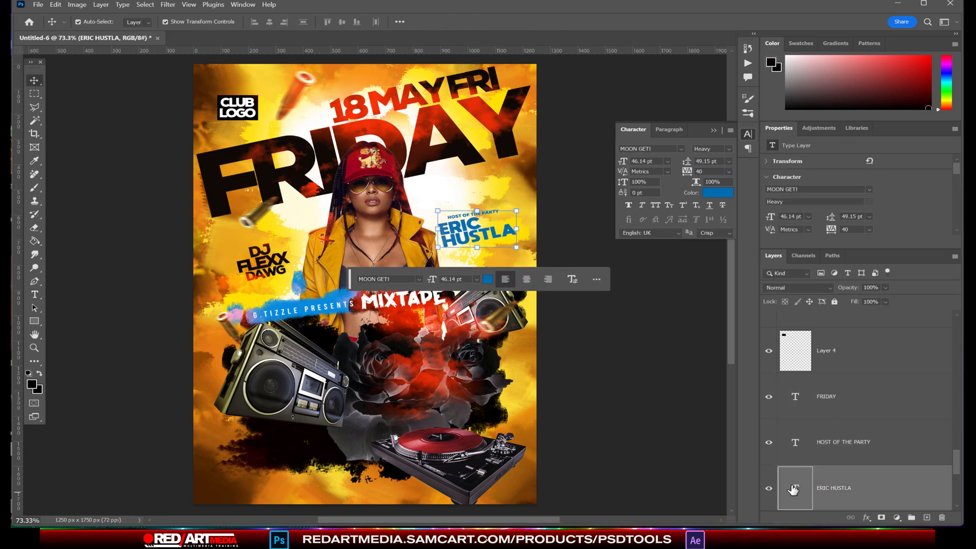
click(644, 381)
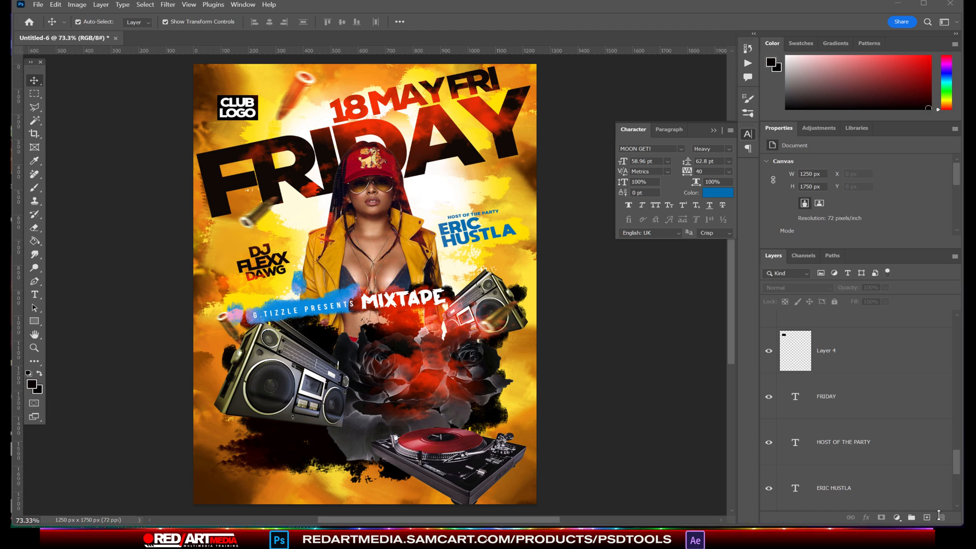
Step: Add a new layer above Layer 3 and paint rough blue (0d8ede) strokes below the small boombox and above the turntable
drag(956, 463, 955, 494)
click(905, 401)
click(895, 351)
click(926, 516)
click(34, 187)
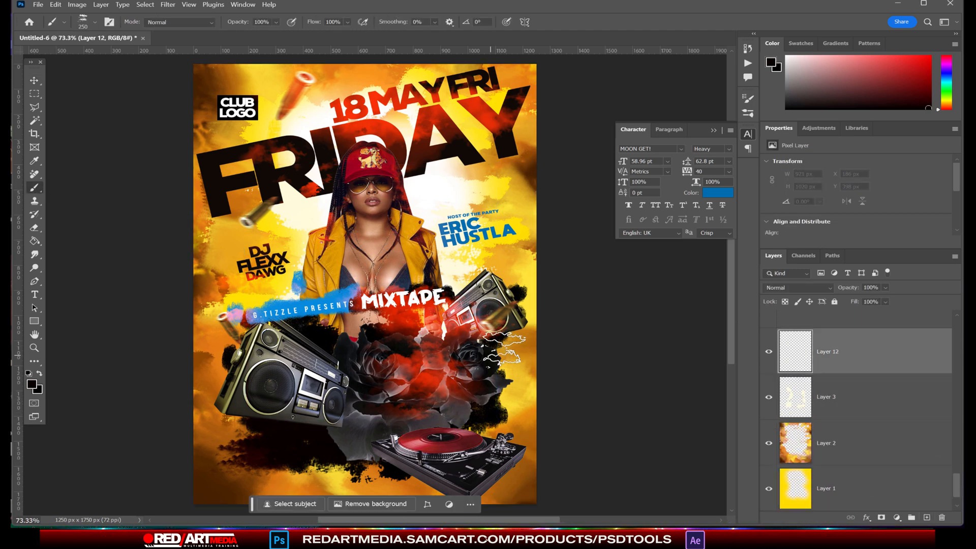
click(512, 350)
click(31, 384)
click(334, 298)
click(833, 260)
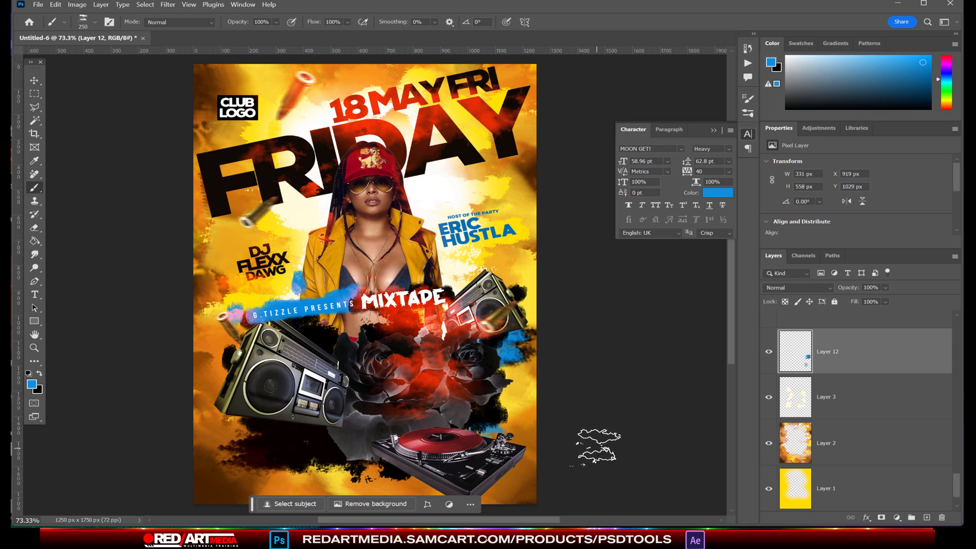
Step: Add centred text C-NOTE ARENA in MOON GET! Heavy on top of all layers, with ARENA at 87 pt
click(34, 294)
click(239, 447)
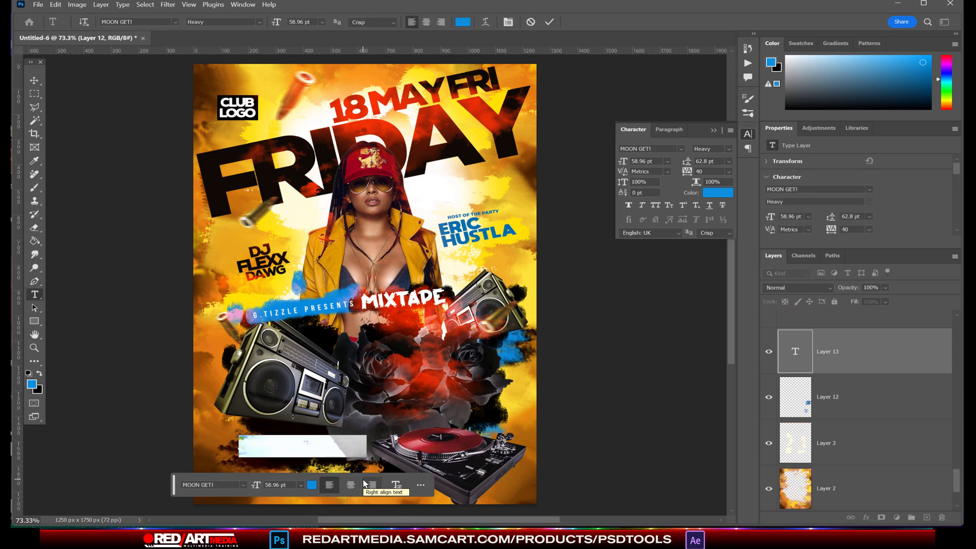
key(BackSpace)
text(C-NOTE)
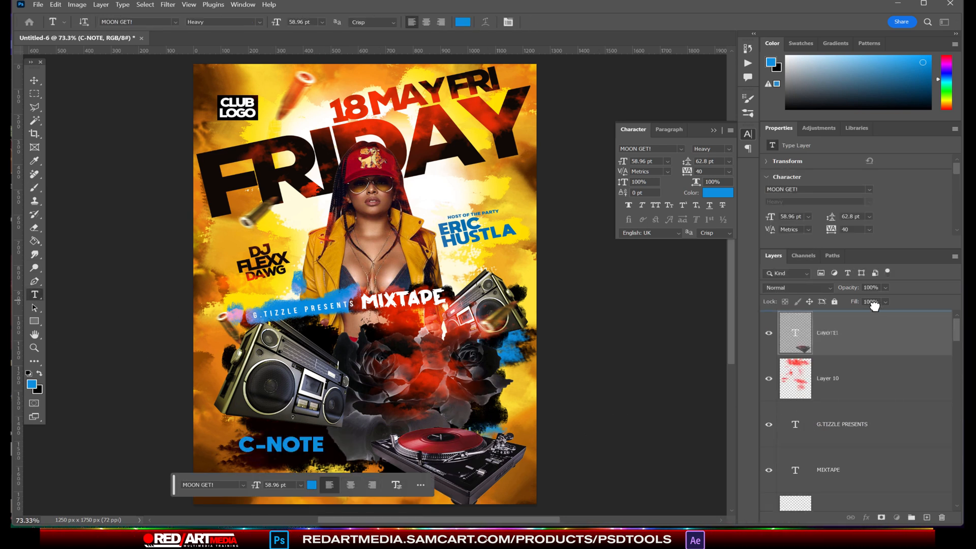
drag(314, 462, 234, 445)
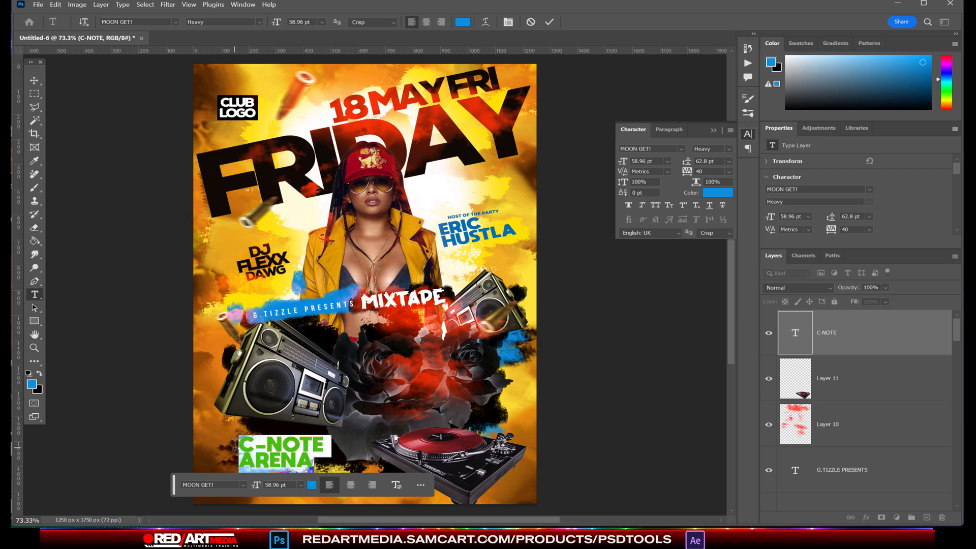
click(351, 484)
click(277, 464)
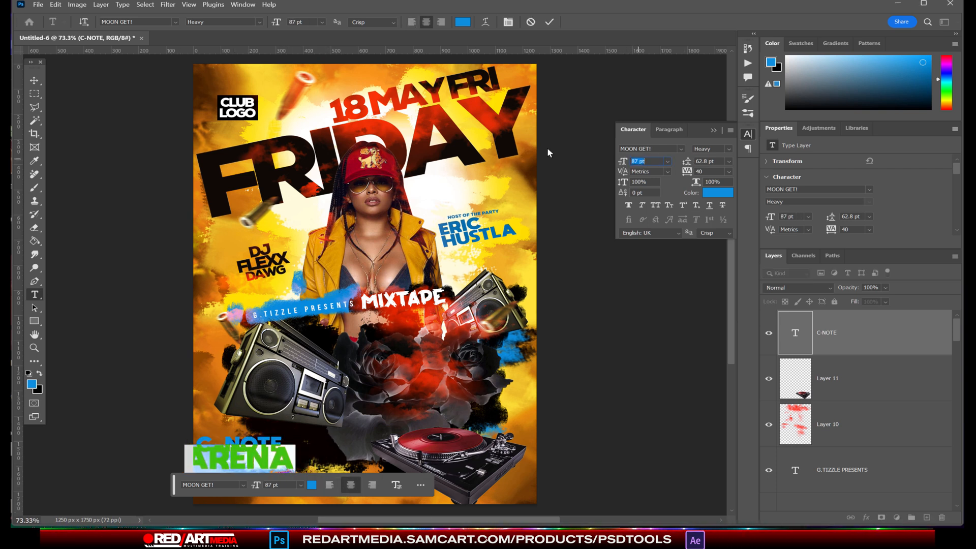
Step: Scale the C-NOTE ARENA text and place it on the dark strokes below the large boombox
key(ctrl+Return)
key(v)
drag(687, 283, 733, 276)
drag(286, 427, 284, 432)
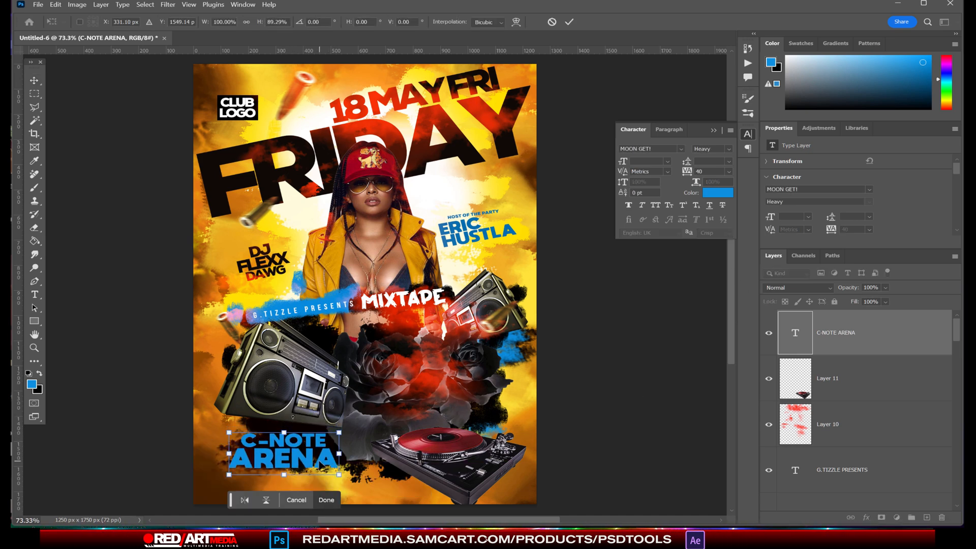
drag(319, 460, 312, 464)
key(Return)
Step: Load the C-NOTE ARENA lettering as a selection and brush pale blue-grey texture inside it on a new layer
ctrl+click(795, 333)
click(927, 517)
key(b)
click(32, 384)
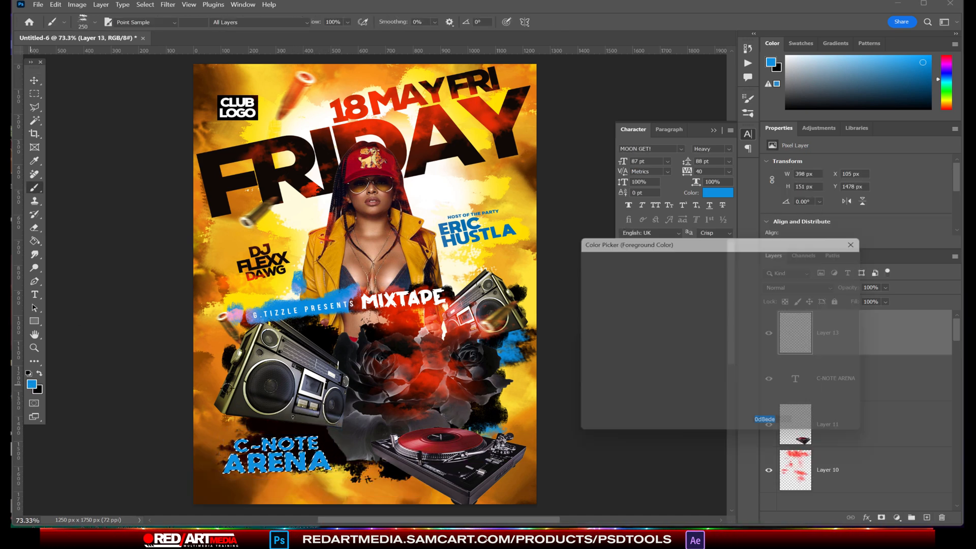
click(596, 277)
click(830, 259)
click(312, 449)
key(bracketright)
key(bracketright)
key(bracketright)
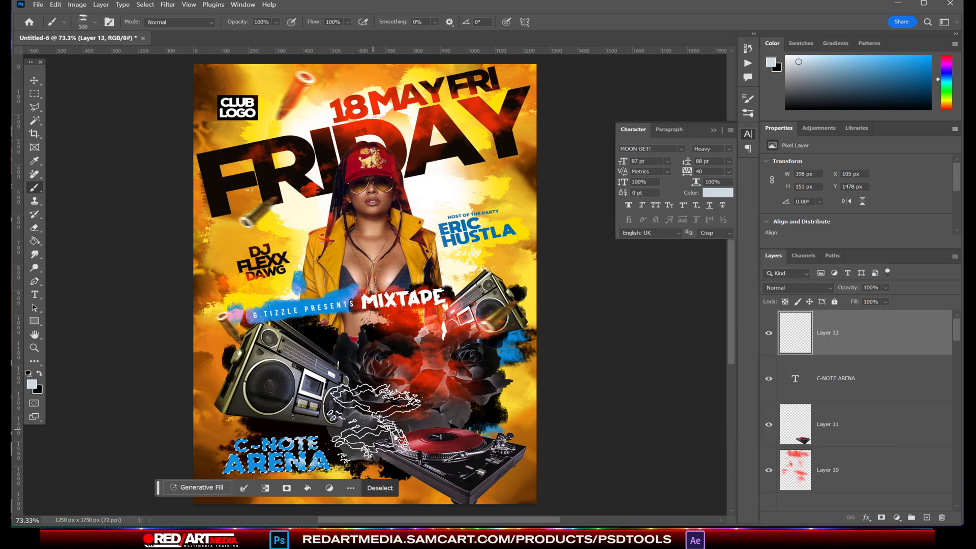
key(ctrl+d)
key(bracketright)
key(bracketright)
key(bracketright)
key(bracketright)
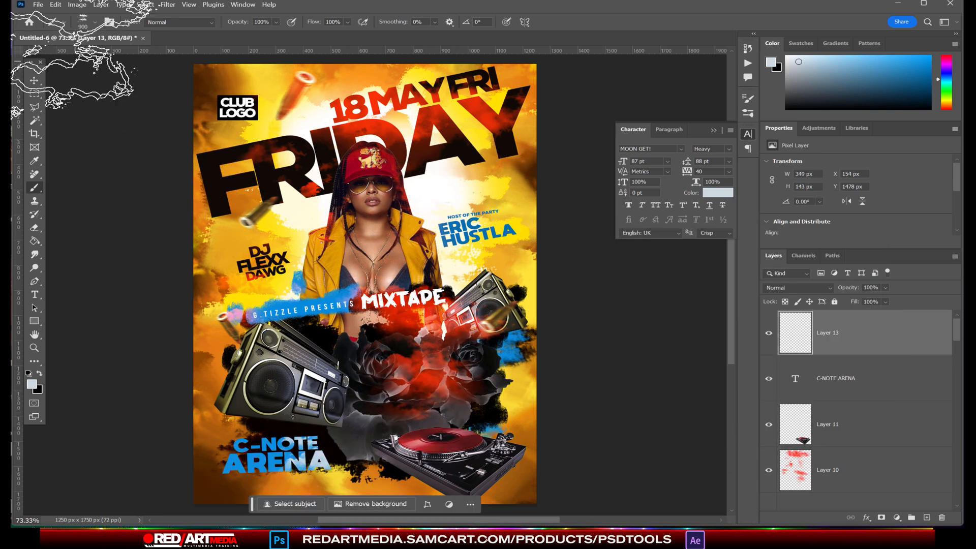
Step: Add the text HIP-HOP over the roses and colour it yellow
key(v)
key(t)
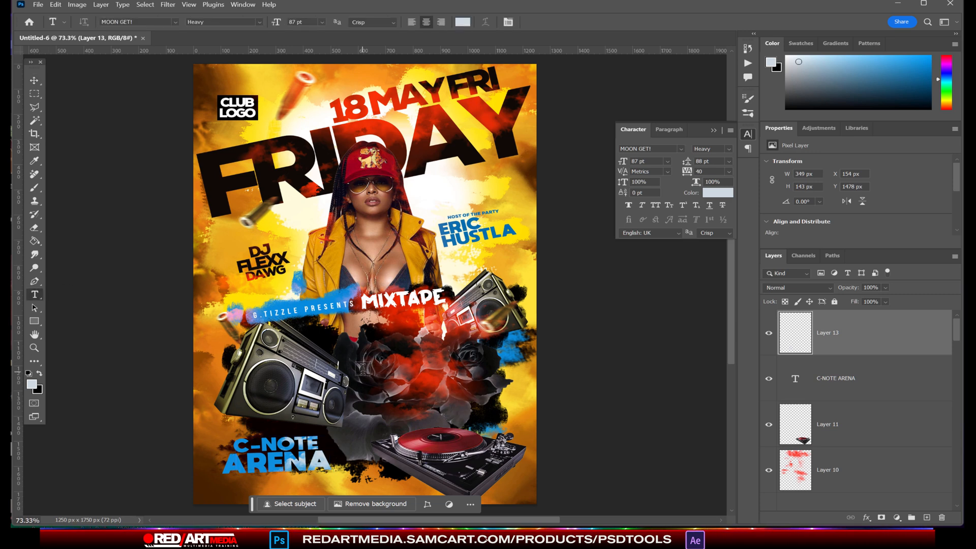
click(362, 376)
text(hip h)
text(HIP-HOP)
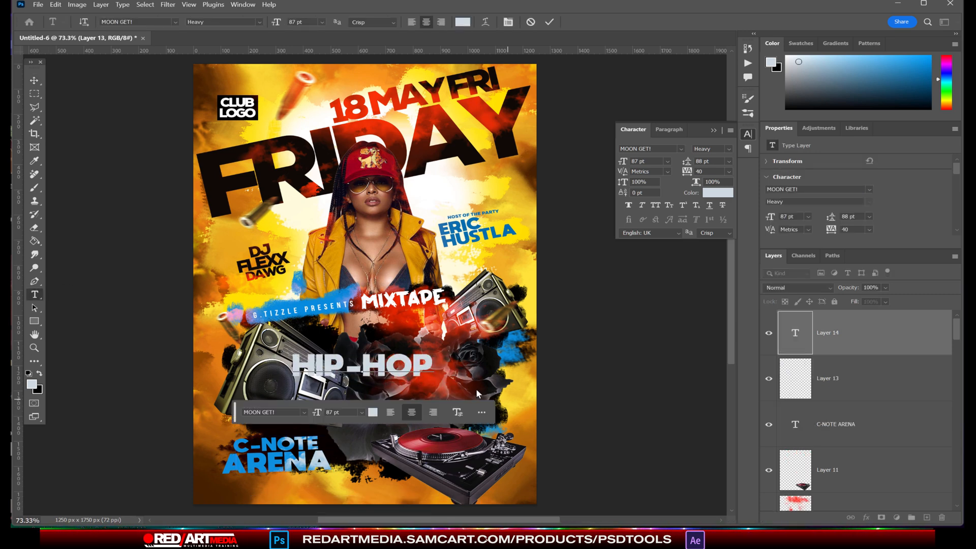
key(ctrl+a)
click(717, 192)
click(515, 189)
click(495, 188)
click(834, 258)
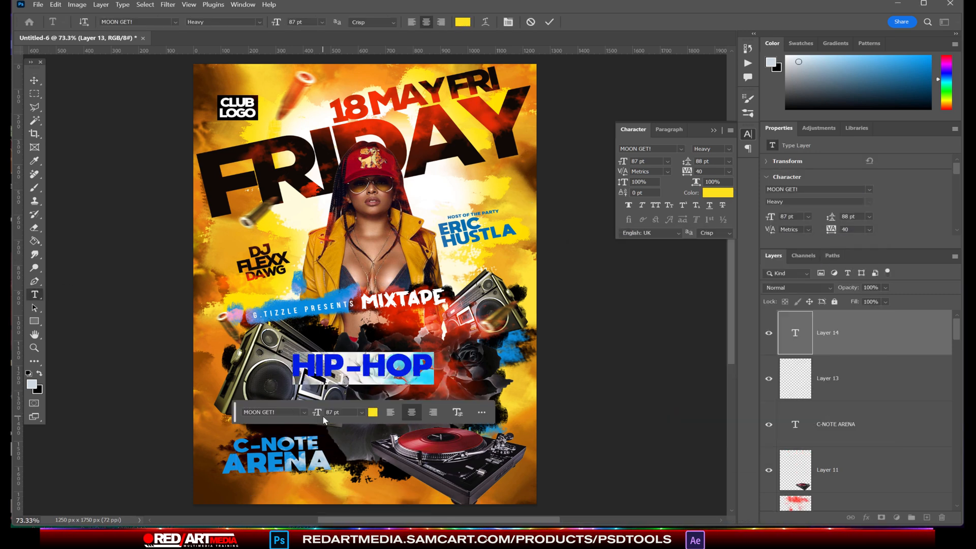
Step: Extend the text to HIP-HOP GROUP, set it at 64 pt and adjust its yellow
drag(317, 412, 305, 414)
click(416, 369)
text(GROUP)
drag(463, 369, 220, 378)
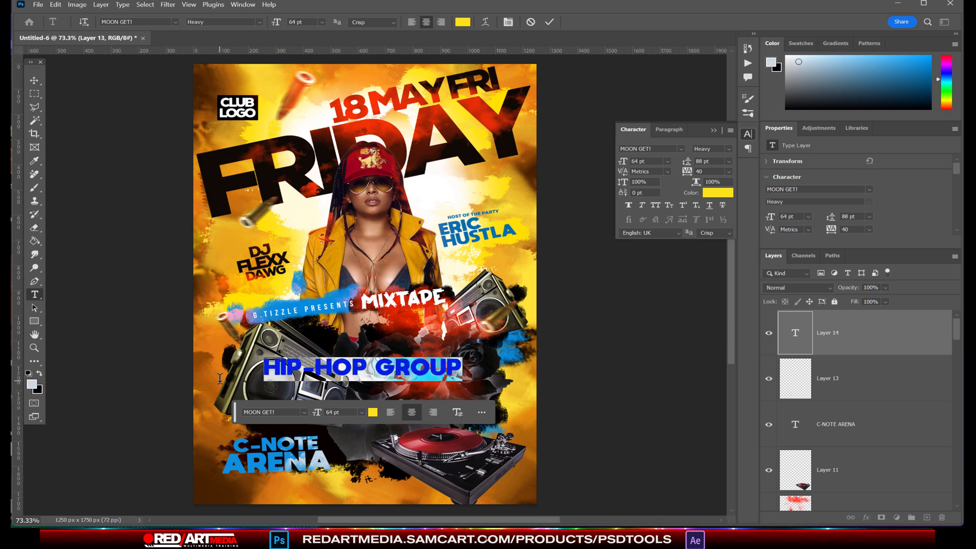
click(373, 412)
click(734, 376)
click(812, 258)
key(ctrl+Return)
Step: Shrink the HIP-HOP GROUP text to 27.46 pt, tilt it and place it just above the turntable
key(v)
drag(463, 367, 354, 369)
drag(337, 371, 498, 399)
drag(528, 397, 528, 405)
drag(487, 400, 508, 412)
key(Return)
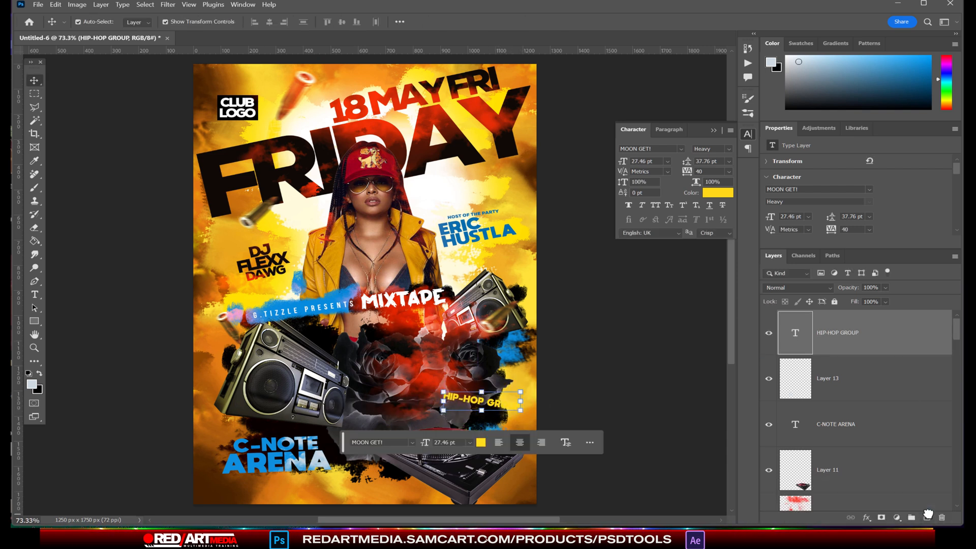
Step: Duplicate the HIP-HOP GROUP text and make the copy read PAPA DUCK on two lines, in white (fefdfb) at 88 pt
double_click(795, 332)
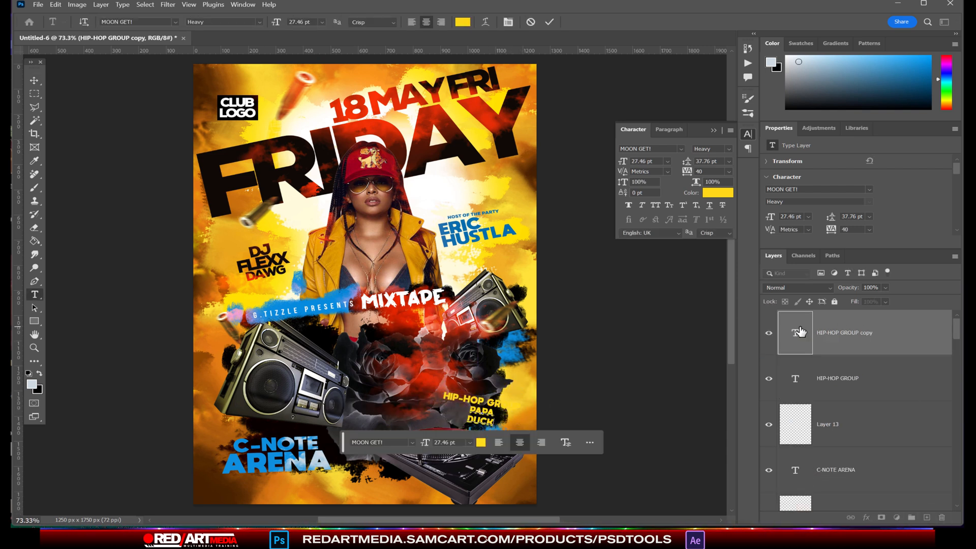
drag(630, 164, 653, 164)
click(718, 193)
drag(592, 274, 558, 250)
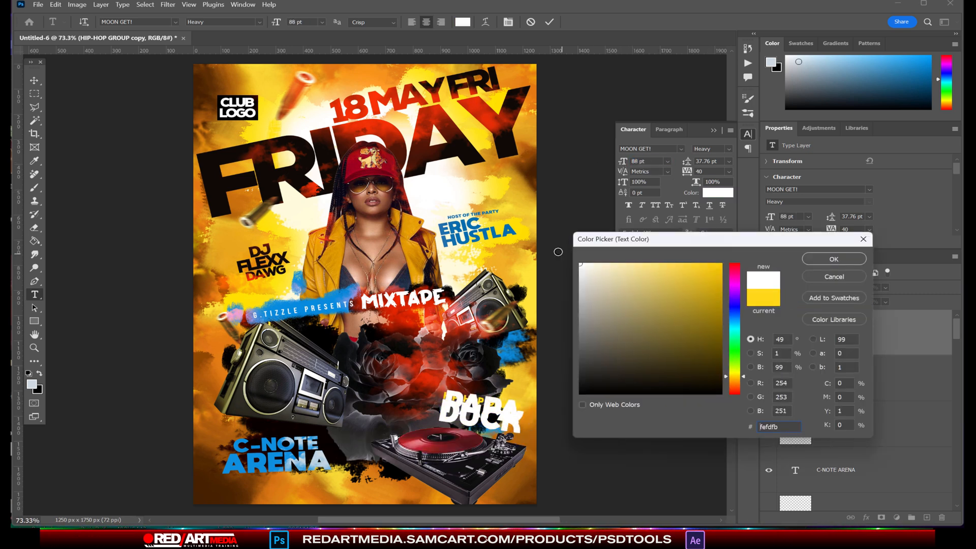
key(Return)
key(ctrl+Return)
Step: Try fitting PAPA DUCK beneath the HIP-HOP GROUP line, with 81 pt leading
drag(492, 419, 481, 427)
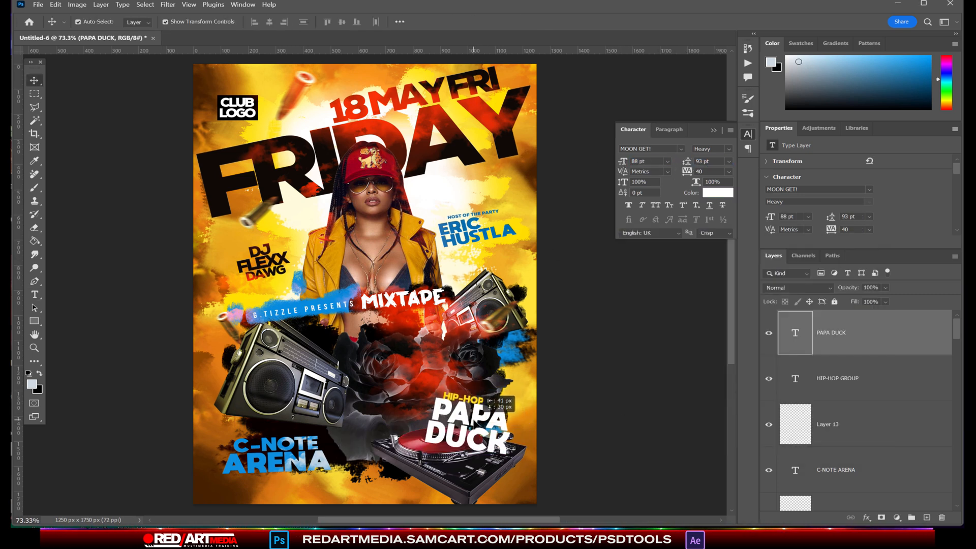
double_click(792, 333)
drag(686, 163, 687, 164)
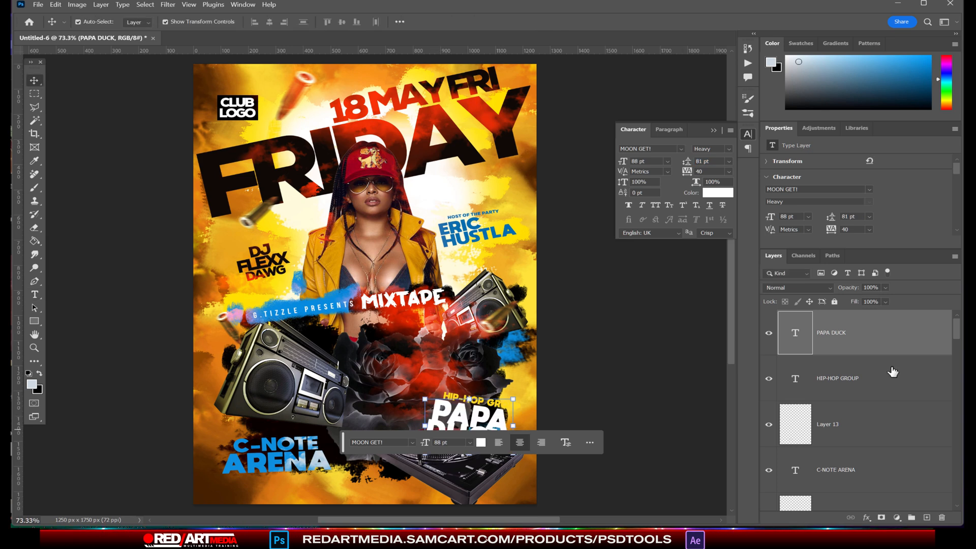
drag(343, 443, 243, 505)
drag(624, 161, 699, 162)
click(34, 81)
drag(525, 462, 505, 443)
Step: Delete the PAPA DUCK text, and straighten and move HIP-HOP GROUP over the roses below MIXTAPE
drag(439, 421, 424, 421)
drag(505, 421, 445, 351)
key(Return)
key(Delete)
key(Return)
key(Return)
scroll(445, 351, up, 5)
Step: Duplicate the HIP-HOP GROUP text, change the copy to YOUNG in white, and place it enlarged beneath the yellow line
drag(833, 342, 926, 517)
drag(414, 333, 366, 390)
double_click(799, 334)
text(youn)
click(403, 373)
click(579, 265)
click(833, 259)
click(34, 80)
drag(395, 371, 394, 362)
key(Return)
Step: Duplicate the YOUNG text, move the copy down one line and change it to DOCTOR
drag(885, 343, 926, 517)
key(shift+Down)
key(shift+Down)
key(shift+Down)
key(shift+Down)
key(shift+Down)
key(shift+Down)
key(t)
double_click(400, 378)
text(DOCTOR)
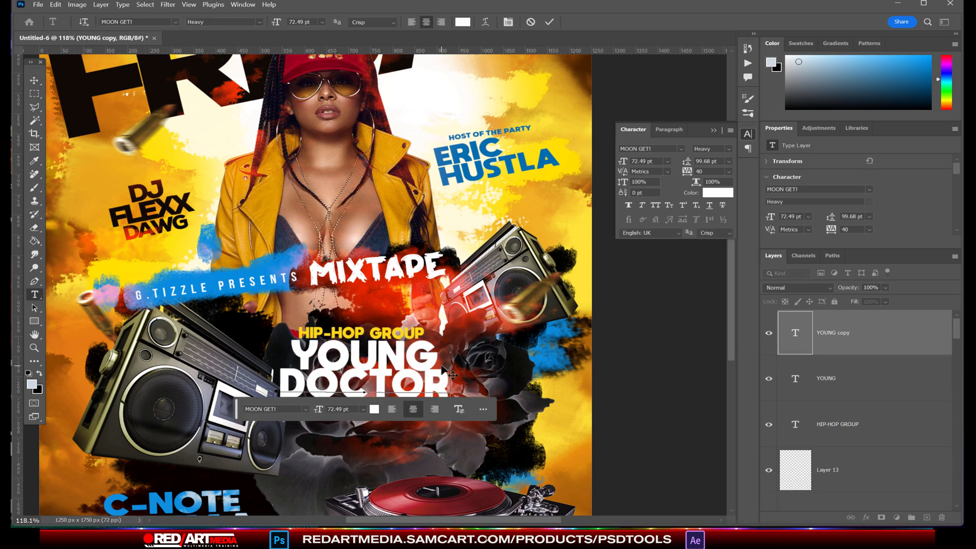
Step: Set DOCTOR at 98 pt with tracking -80, and fit it directly under YOUNG
double_click(412, 382)
click(306, 409)
click(315, 545)
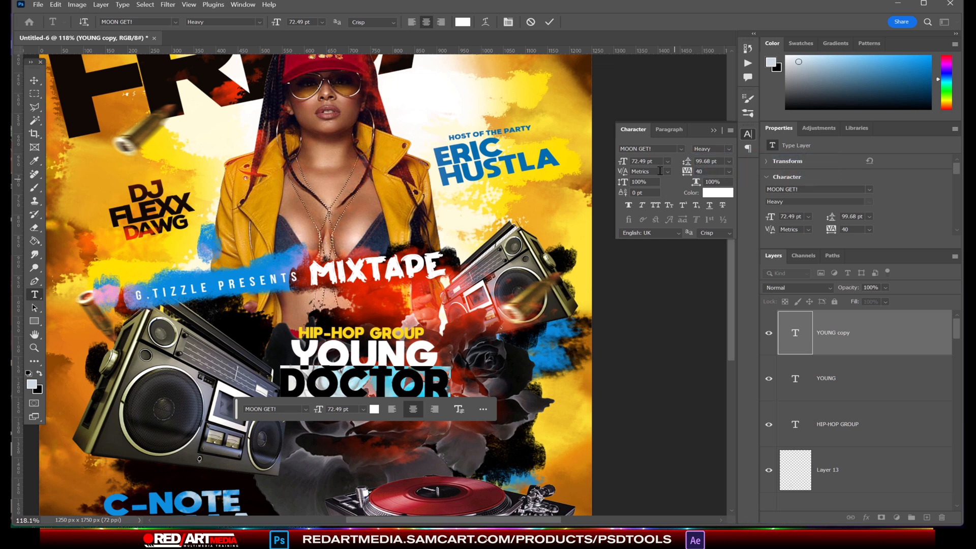
drag(688, 172, 686, 173)
drag(622, 166, 636, 165)
click(880, 343)
key(v)
key(ctrl+t)
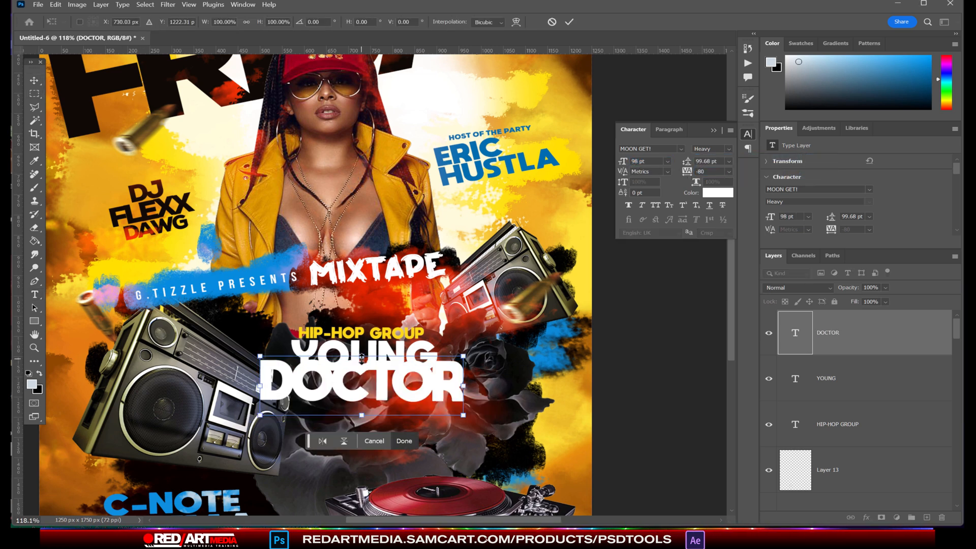
key(shift+Down)
key(shift+Down)
key(Return)
Step: Rasterize the HIP-HOP GROUP, YOUNG and DOCTOR layers and shrink, tilt and move them together above the turntable, about 272 by 167 px
shift+click(893, 427)
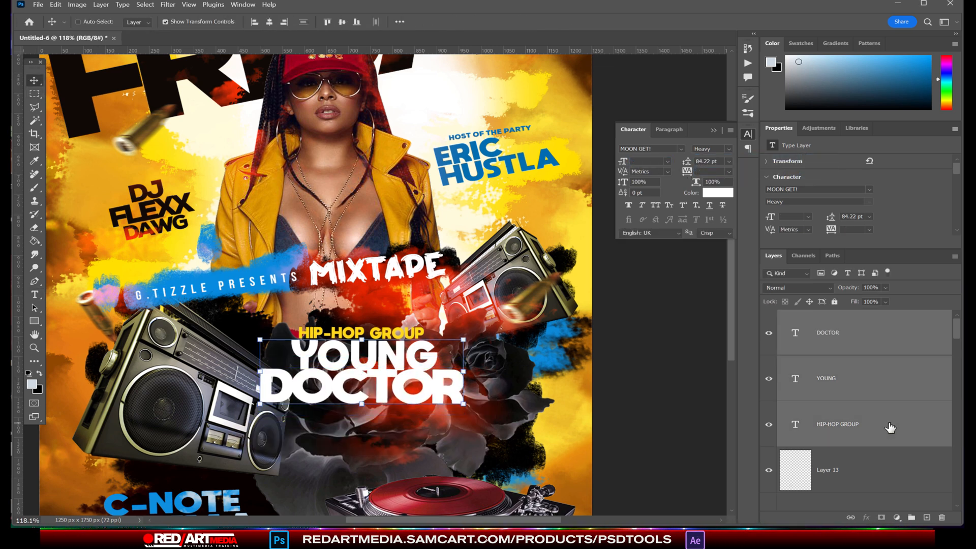
right_click(893, 427)
click(890, 369)
key(ctrl+t)
drag(362, 327, 361, 359)
drag(383, 378, 490, 426)
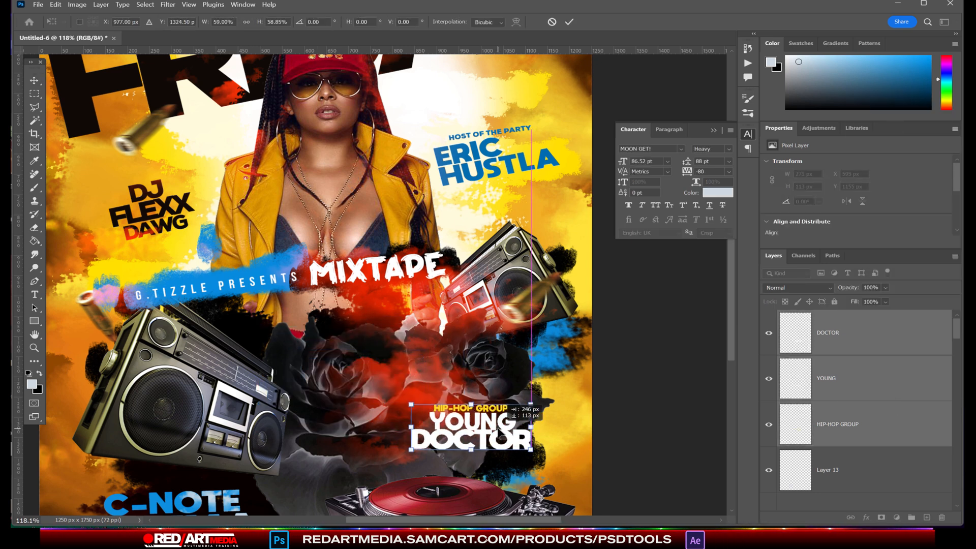
drag(546, 409, 549, 430)
drag(487, 438, 513, 454)
key(Return)
Step: Create a new layer above Layer 3 and make an elliptical selection about 272 by 253 px around the YOUNG DOCTOR text
scroll(527, 378, down, 5)
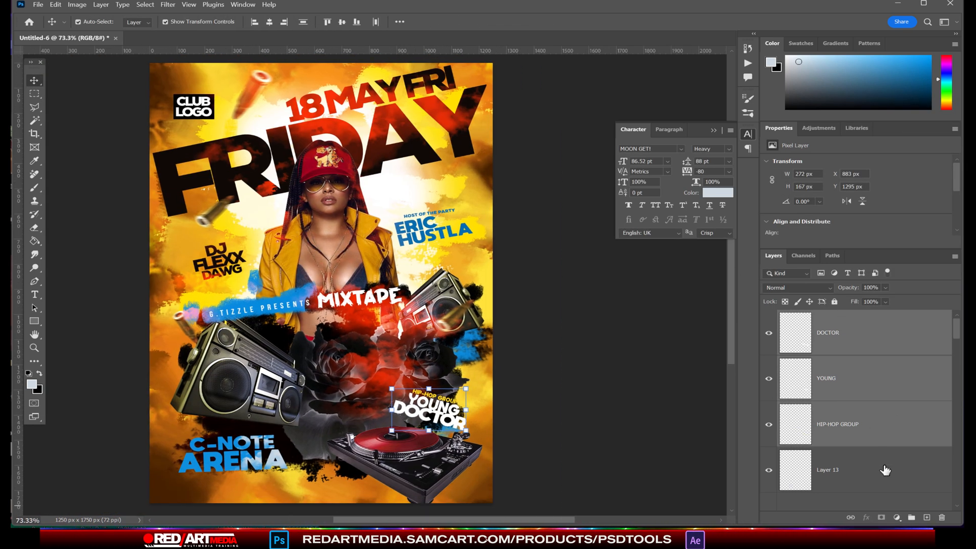
drag(957, 328, 957, 479)
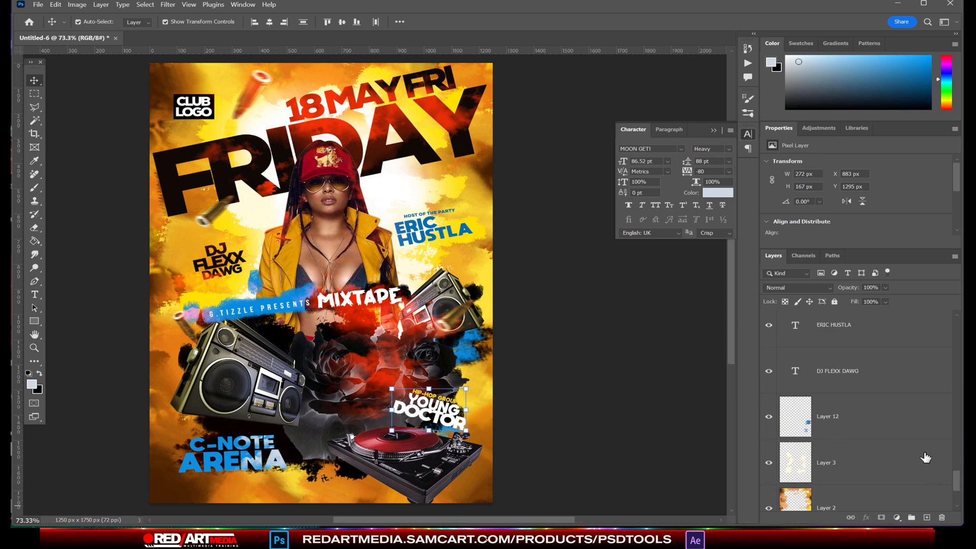
click(924, 460)
click(927, 517)
click(34, 94)
click(84, 104)
drag(385, 381, 469, 448)
Step: Fill the elliptical selection with black, move its layer between BULLET1 and blackrose11 copy, and deselect
key(d)
key(g)
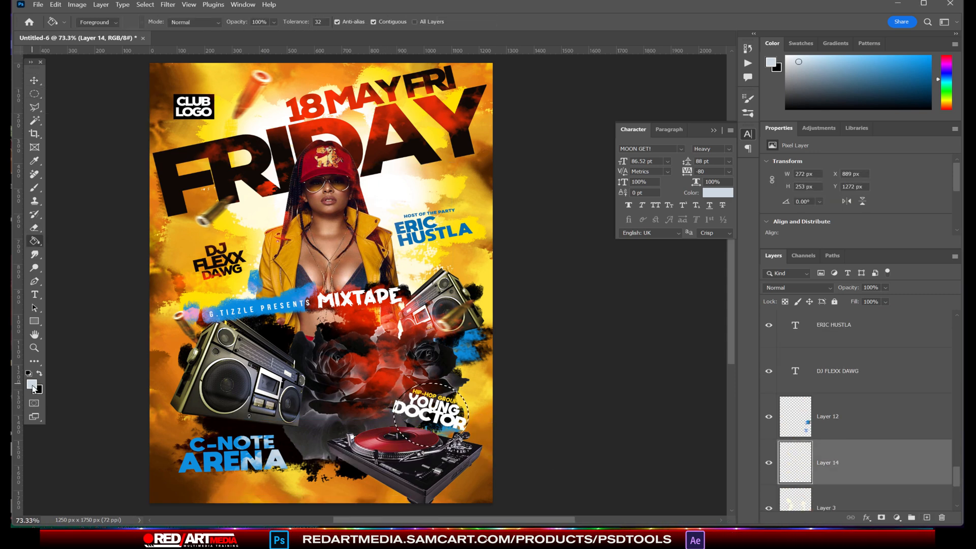
drag(900, 471, 860, 390)
key(ctrl+d)
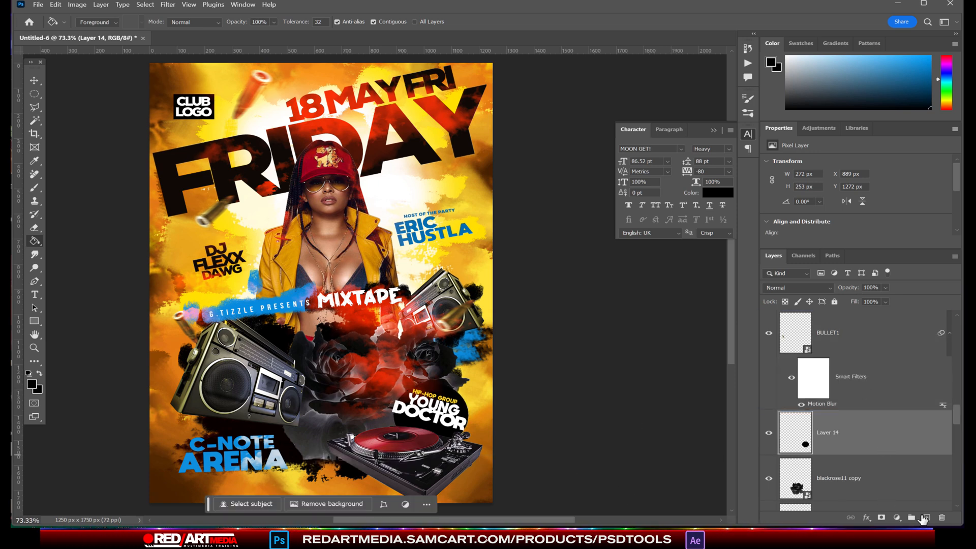
Step: Add a layer beneath Layer 14 and paint rough black edges around the black ellipse with the Heavy Stipple and Rough Round Bristle brushes
ctrl+click(926, 517)
key(b)
click(95, 22)
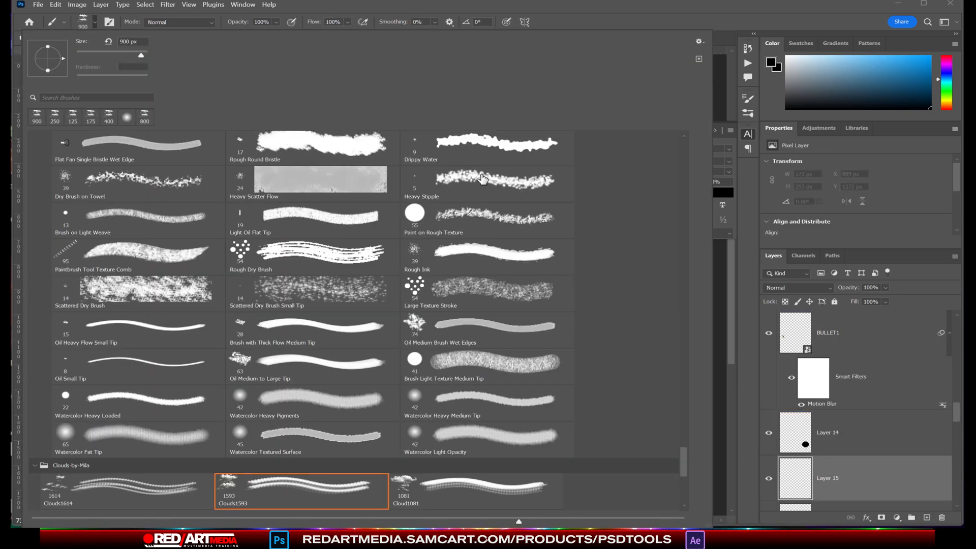
double_click(436, 237)
click(96, 22)
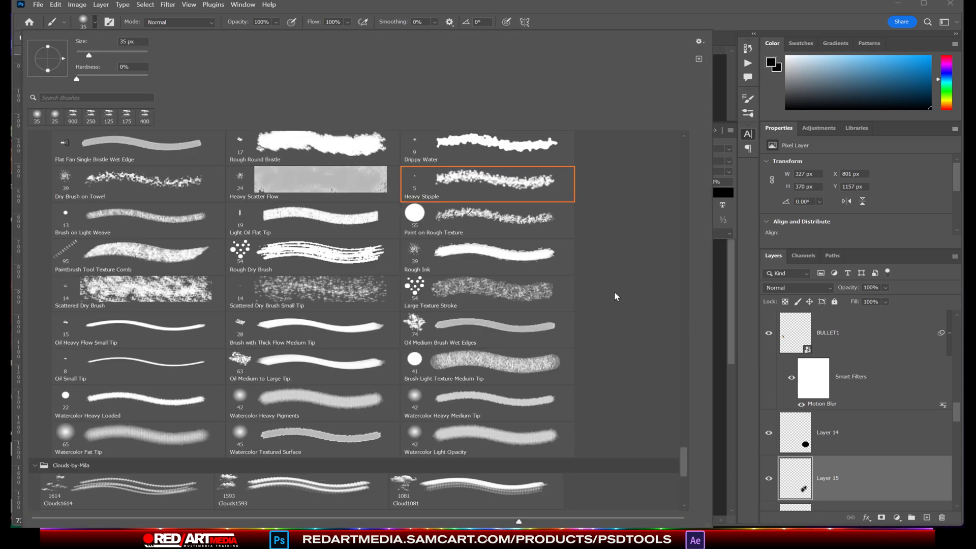
double_click(386, 144)
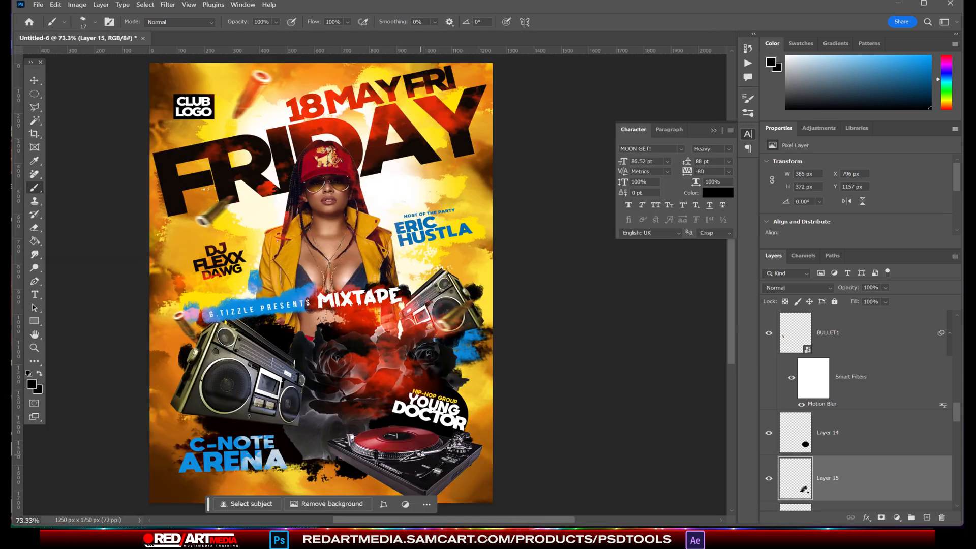
Step: Merge the HIP-HOP GROUP, YOUNG and DOCTOR layers, scale the text to about 133% and reposition it just above the turntable
key(v)
click(447, 425)
click(904, 399)
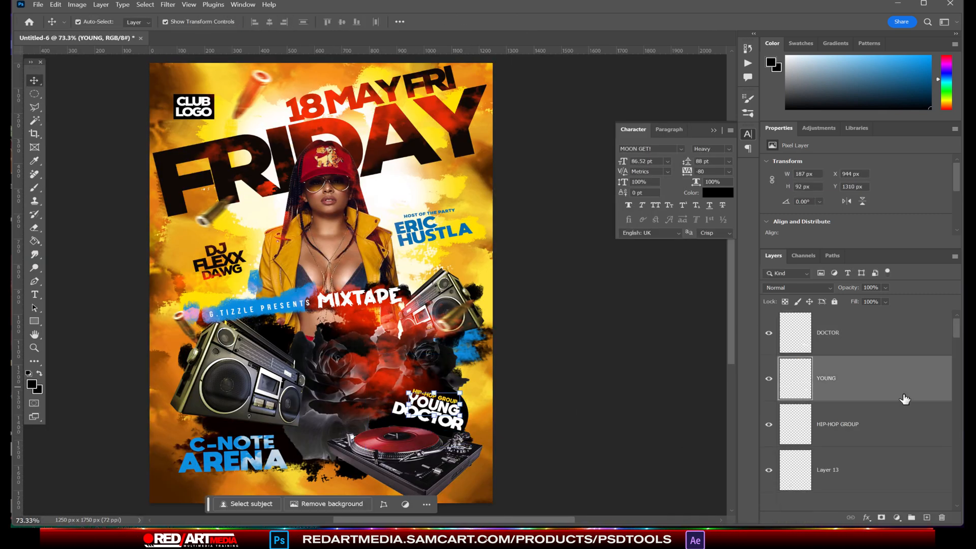
click(855, 432)
shift+click(879, 335)
key(ctrl+e)
key(ctrl+t)
drag(428, 389, 428, 375)
drag(450, 413, 436, 417)
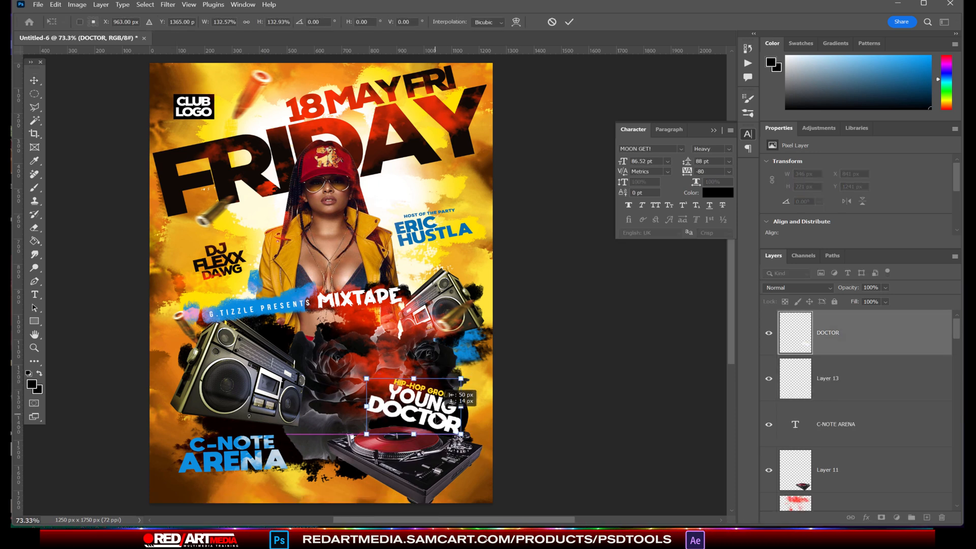
key(Return)
Step: Paint black bristle strokes behind C-NOTE ARENA and white ones around the boomboxes and turntable on Layer 7
click(354, 309)
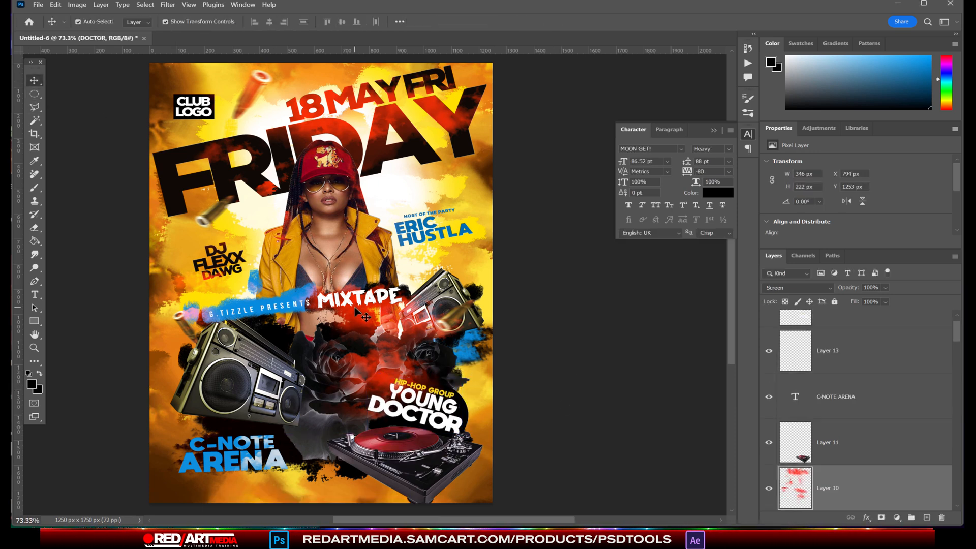
click(35, 228)
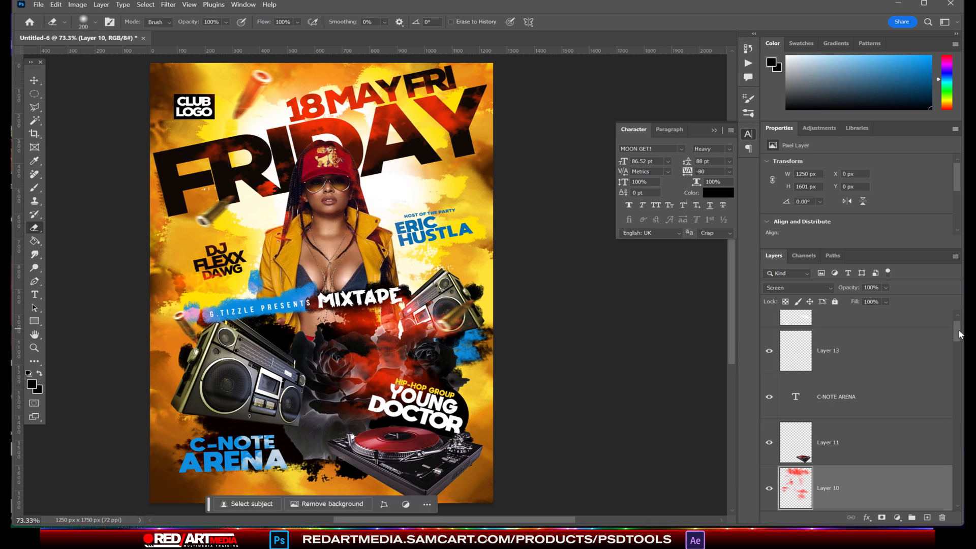
drag(957, 333, 957, 441)
click(859, 349)
click(35, 188)
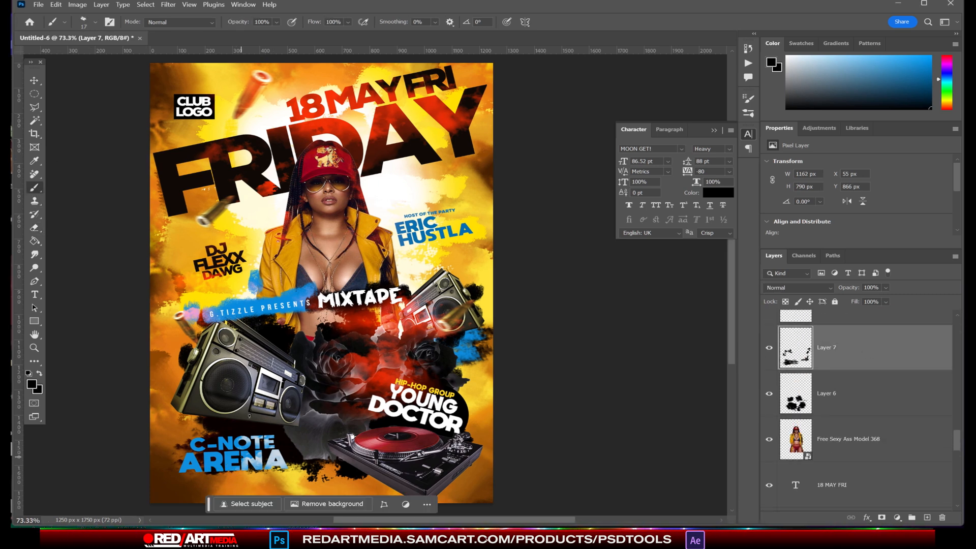
drag(276, 463, 277, 446)
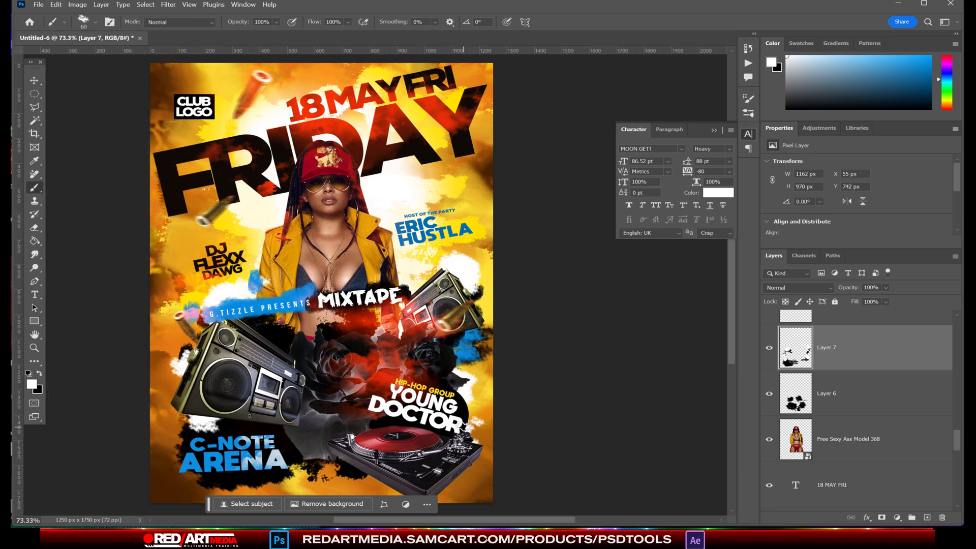
Step: Apply Motion Blur to the turntable, and duplicate the large boombox layer and motion-blur the copy at 0° and 19 pixels
click(175, 15)
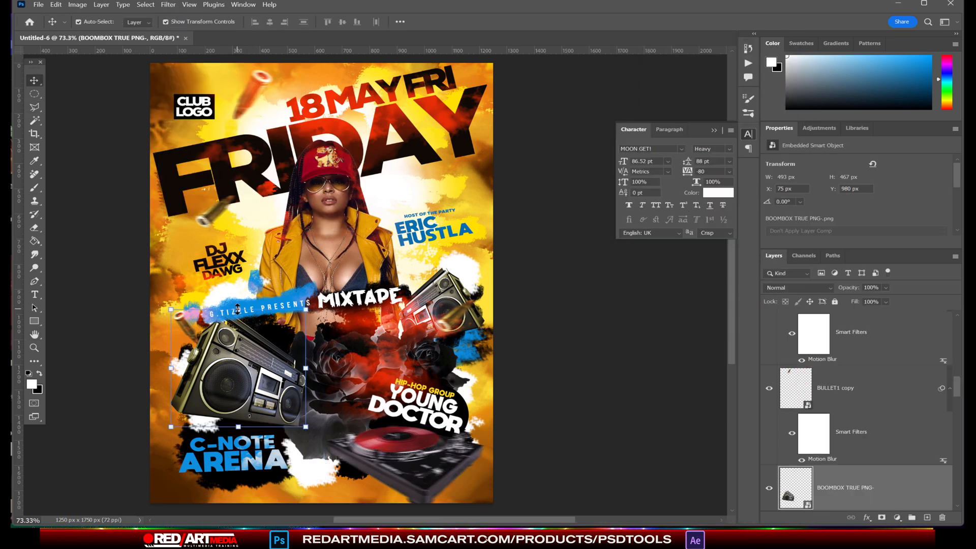
drag(884, 442, 886, 459)
click(169, 6)
click(176, 16)
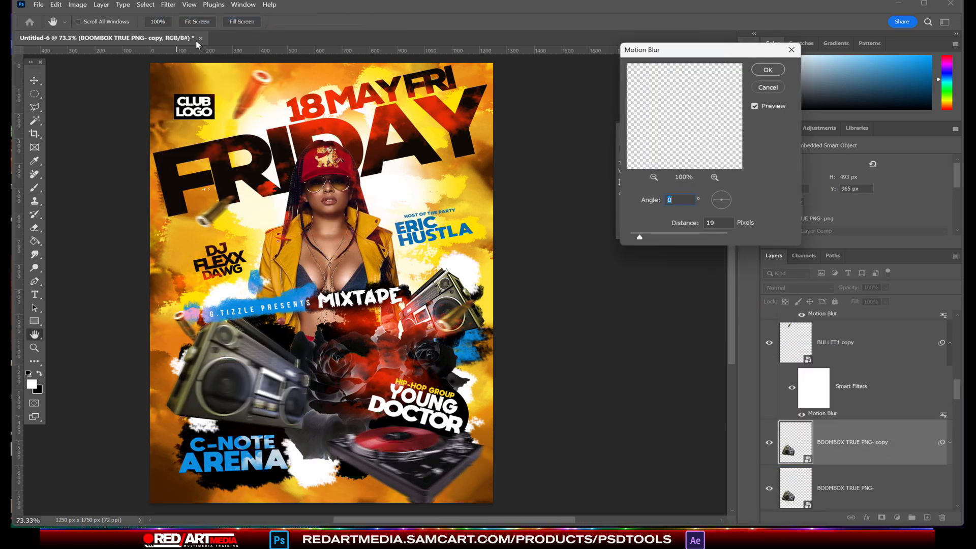
key(Return)
Step: Rasterize the blurred boombox copy and erase its upper-left part with a soft 700 px eraser so the sharp boombox shows through
click(36, 229)
click(193, 310)
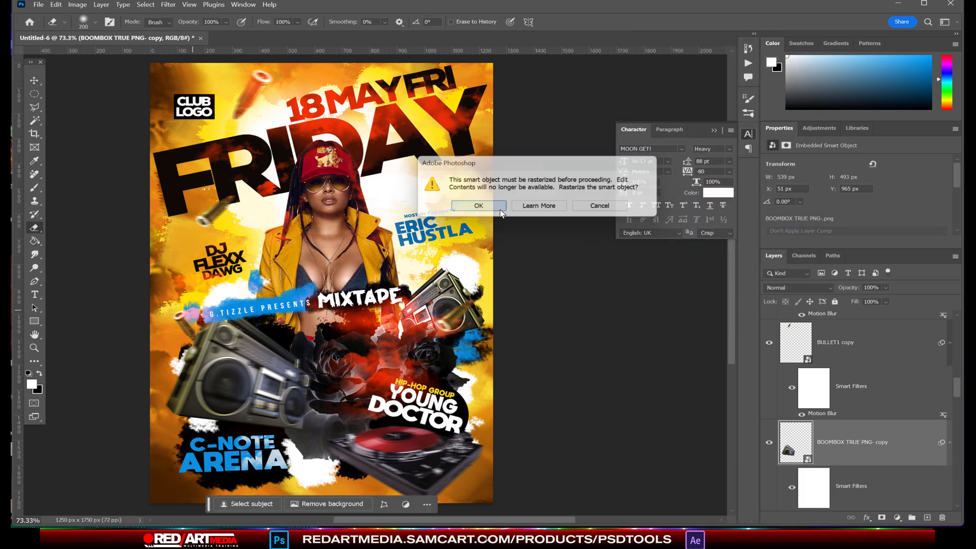
key(Return)
click(768, 443)
click(768, 443)
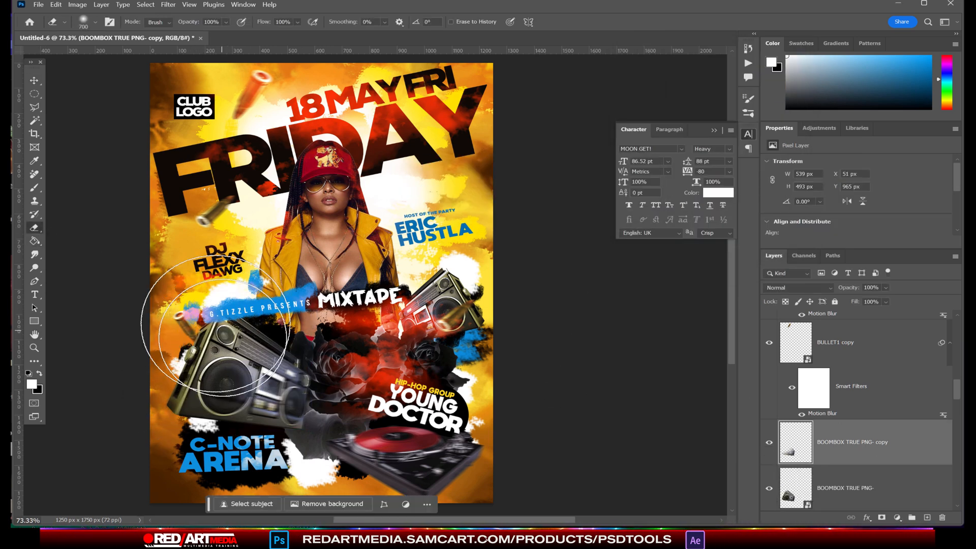
click(863, 482)
click(169, 6)
click(179, 17)
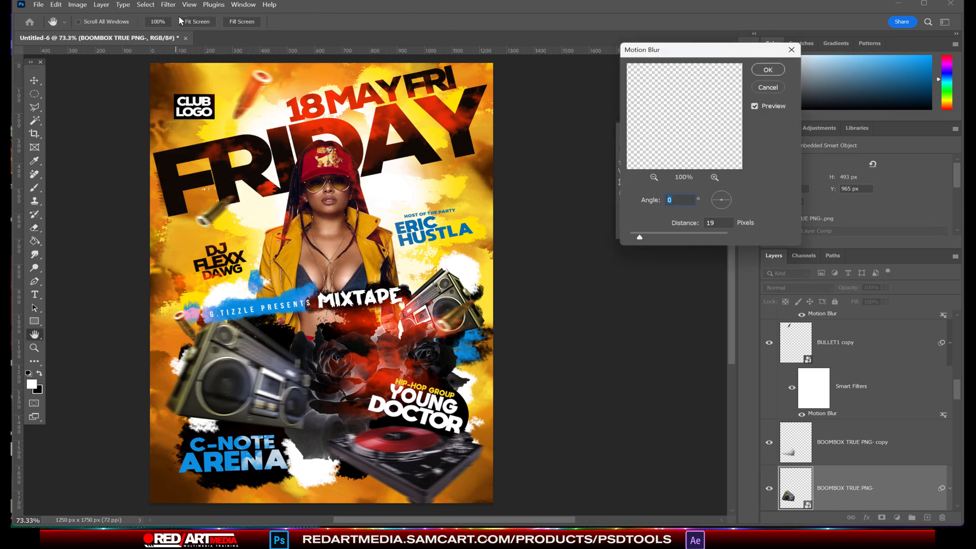
click(763, 89)
Step: Reapply Motion Blur to the partly erased BOOMBOX TRUE PNG- copy layer and deselect it
click(854, 442)
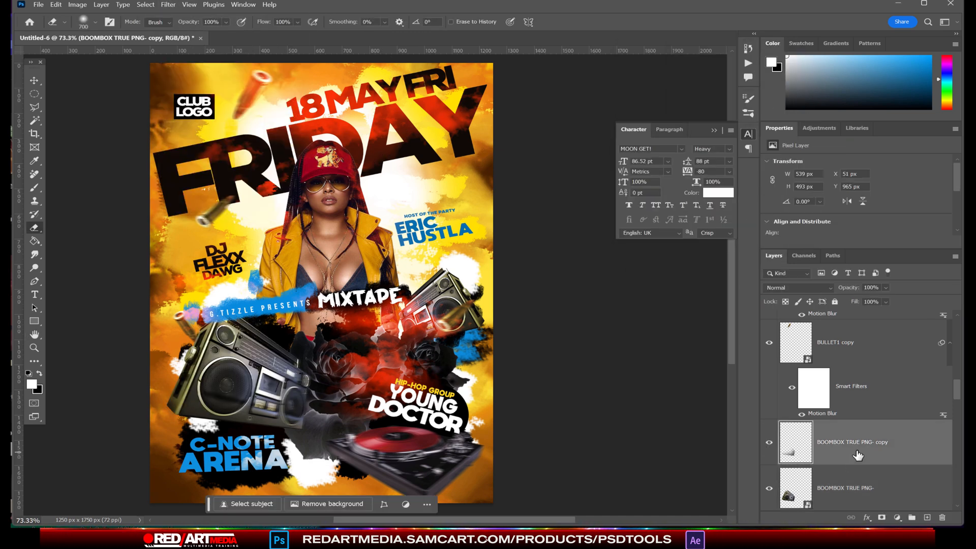
click(169, 5)
click(176, 15)
click(34, 80)
click(612, 414)
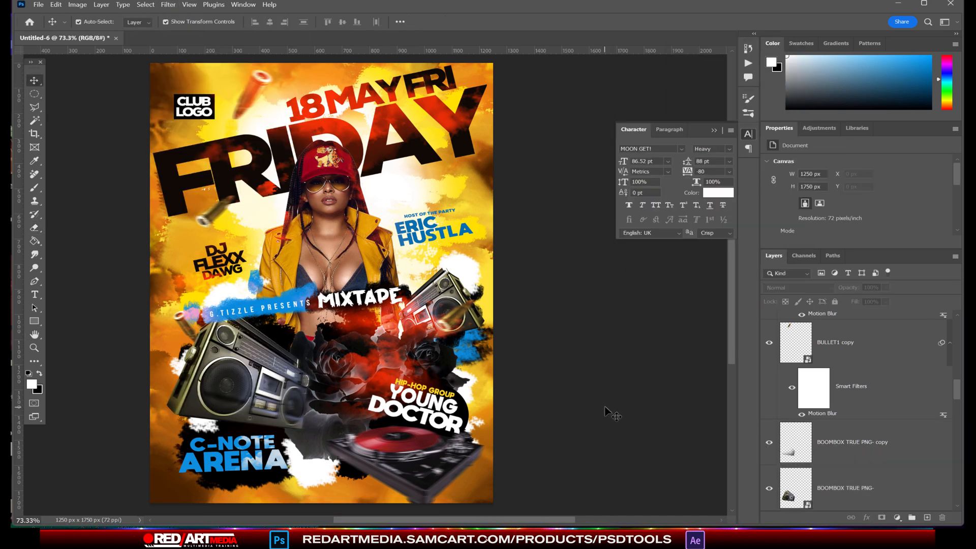
Step: Shift the YOUNG DOCTOR text slightly right and down, move the turntable layer above DOCTOR, and nudge the turntable slightly lower
drag(437, 418, 445, 424)
drag(872, 480, 864, 313)
drag(442, 468, 444, 473)
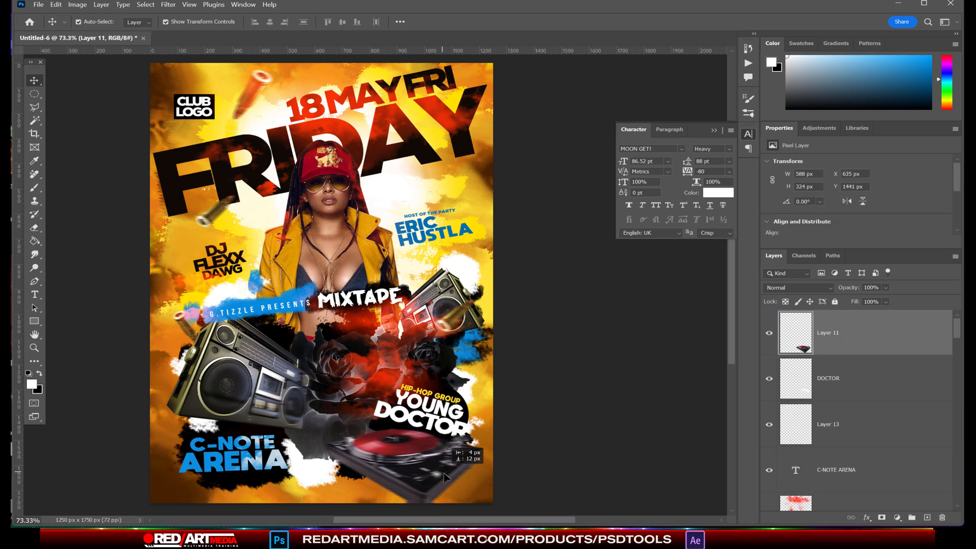
click(577, 441)
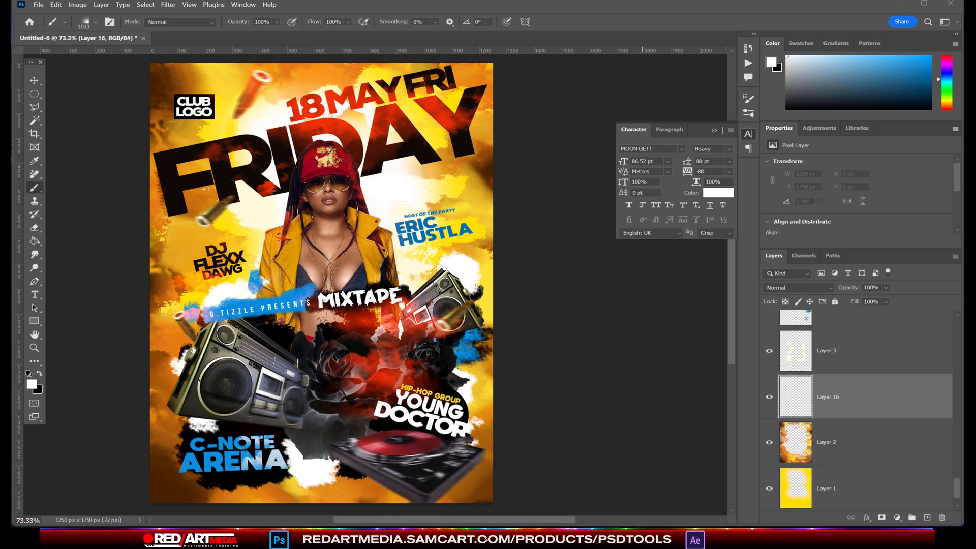
Step: Stamp dark brown halftone dots down the flyer's right edge on Layer 16, using 800 and 700 px brush sizes and a 50° tip angle
click(32, 385)
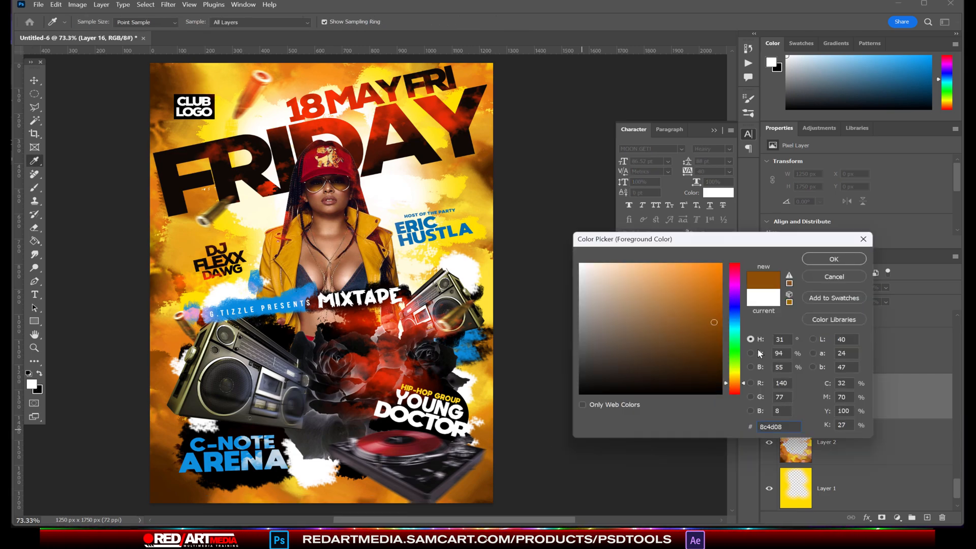
key(Return)
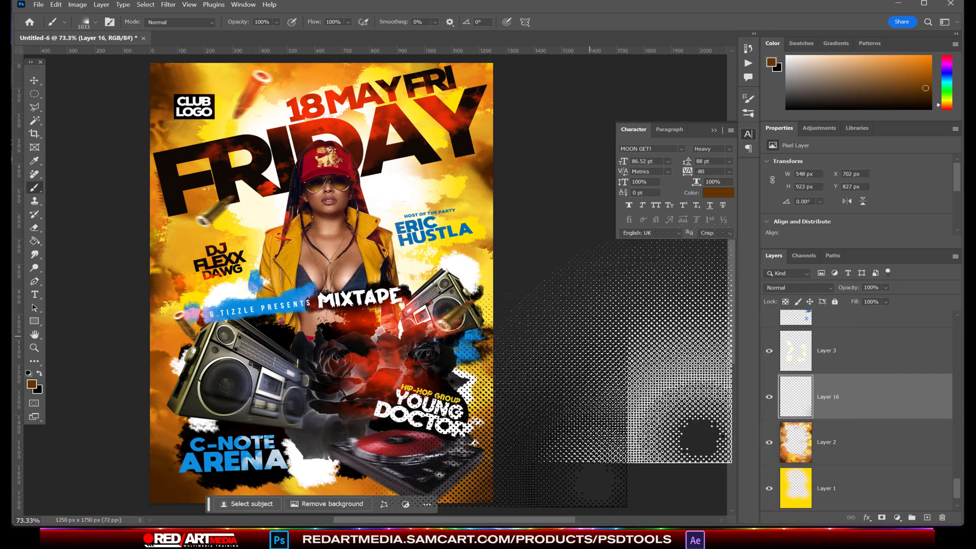
key([)
key([)
key([)
click(110, 22)
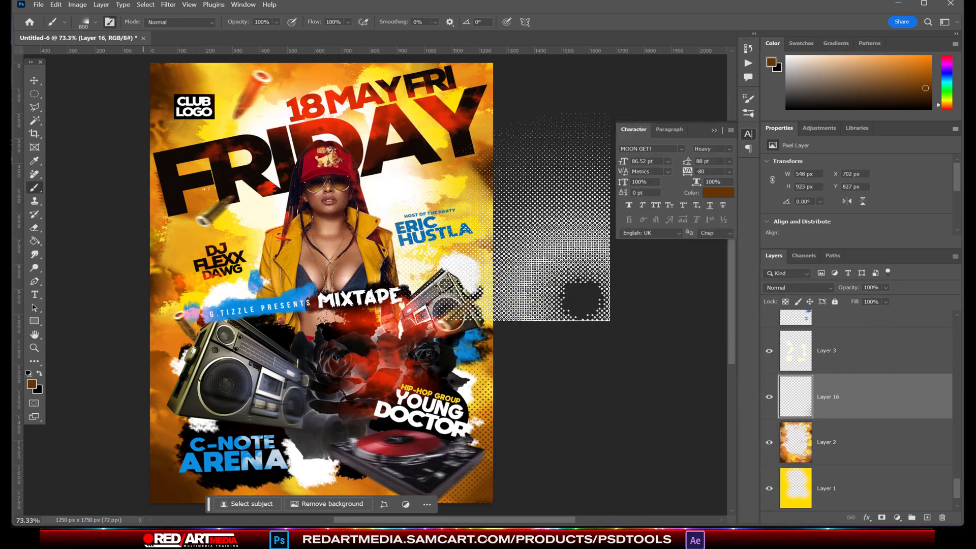
drag(726, 207, 718, 203)
click(714, 94)
click(487, 248)
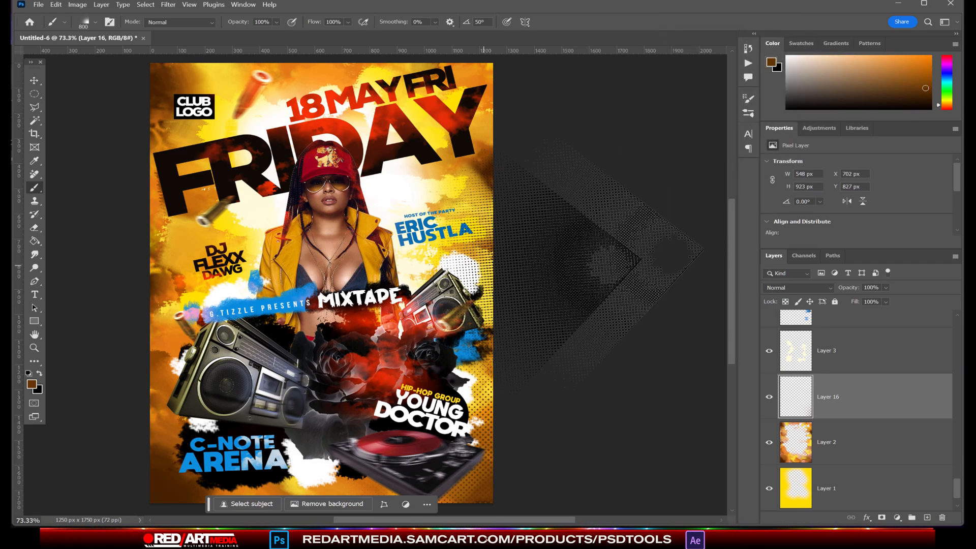
click(514, 171)
key([)
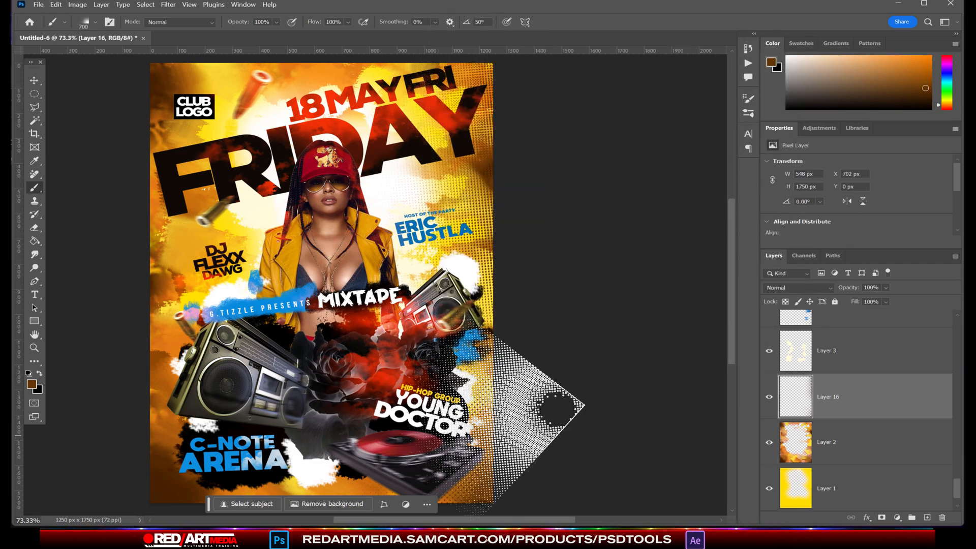
Step: Rotate the halftone brush tip to -126° and stamp dots along the flyer's left edge at 900 and 800 px
click(109, 22)
drag(721, 197, 701, 222)
key(])
key(])
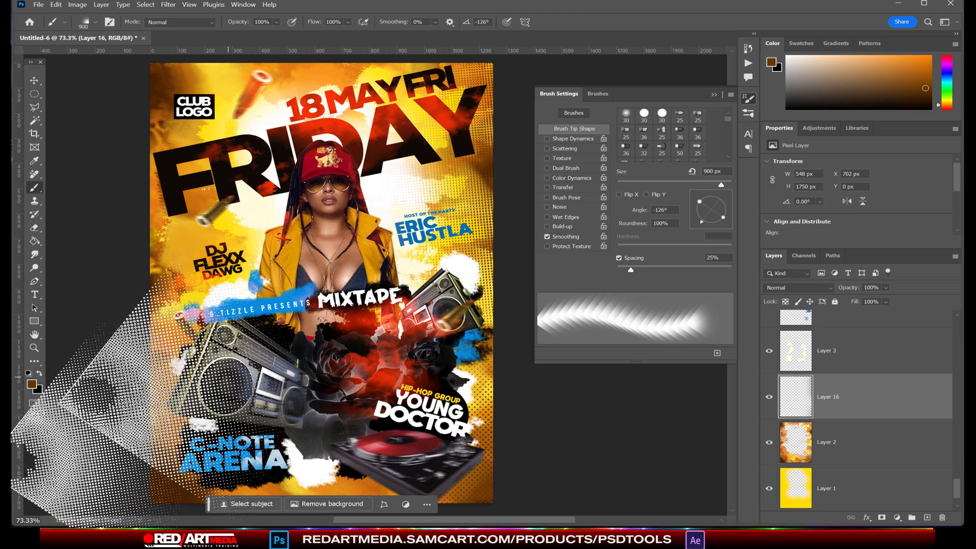
click(206, 436)
key([)
click(211, 285)
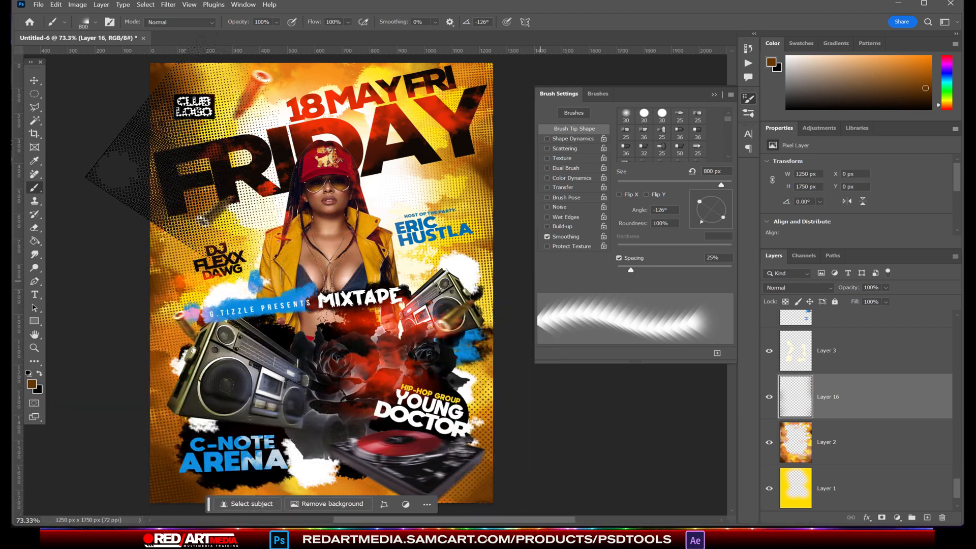
Step: Rotate the 800 px halftone brush tip to 162° and 103°, and stamp dots across the flyer's upper edge
click(708, 219)
drag(708, 219, 698, 205)
click(714, 94)
scroll(698, 286, up, 3)
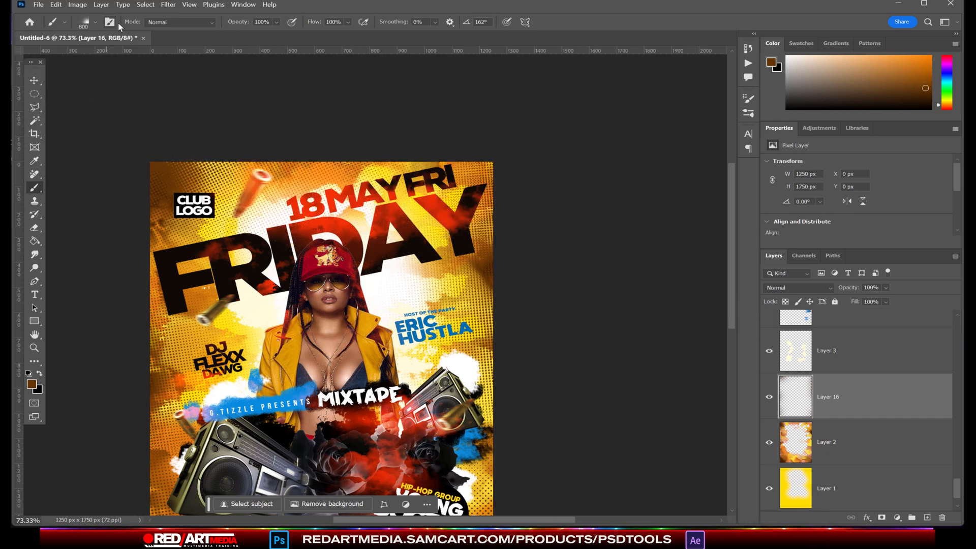
click(747, 98)
click(710, 202)
click(591, 76)
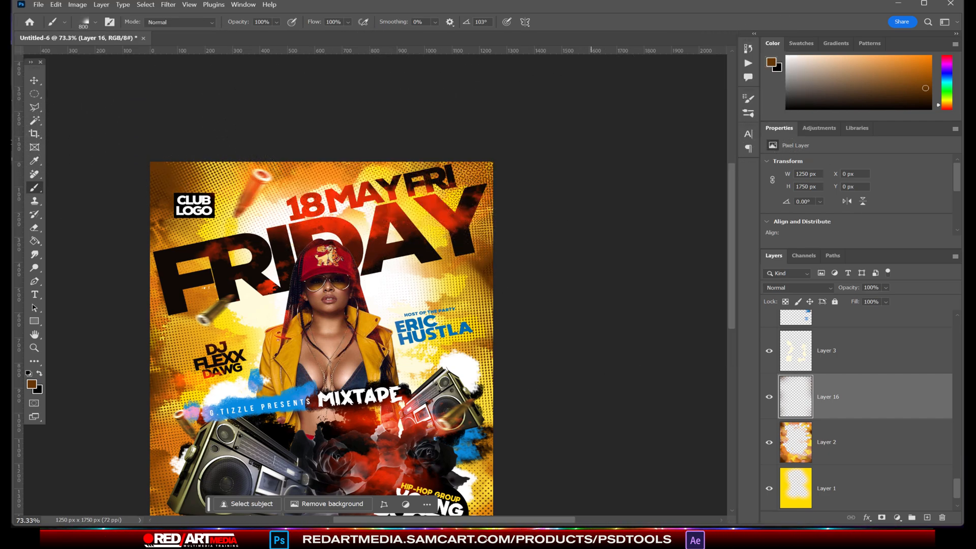
key(ctrl+minus)
key(v)
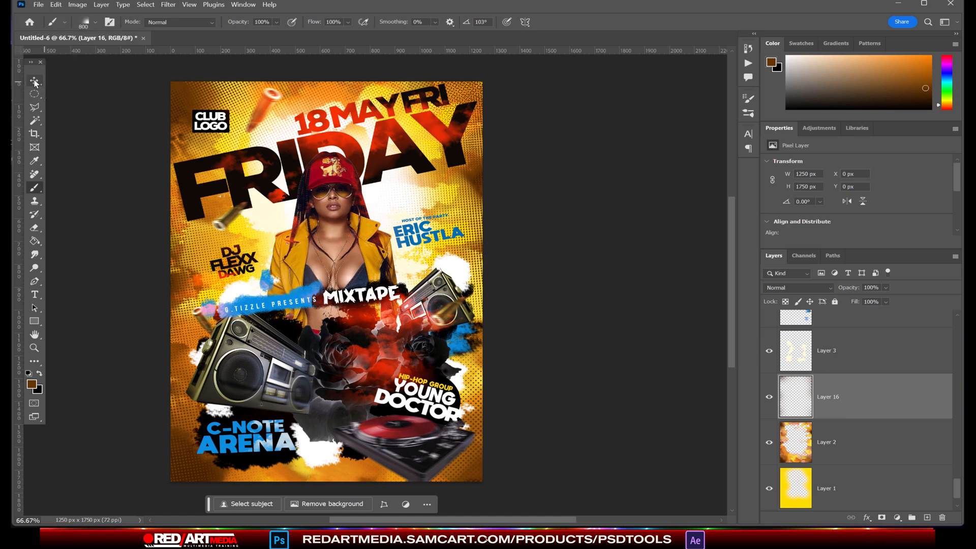
Step: Add the text THE above the blue brushed banner and move its layer to the top of the stack, above Layer 11
click(34, 295)
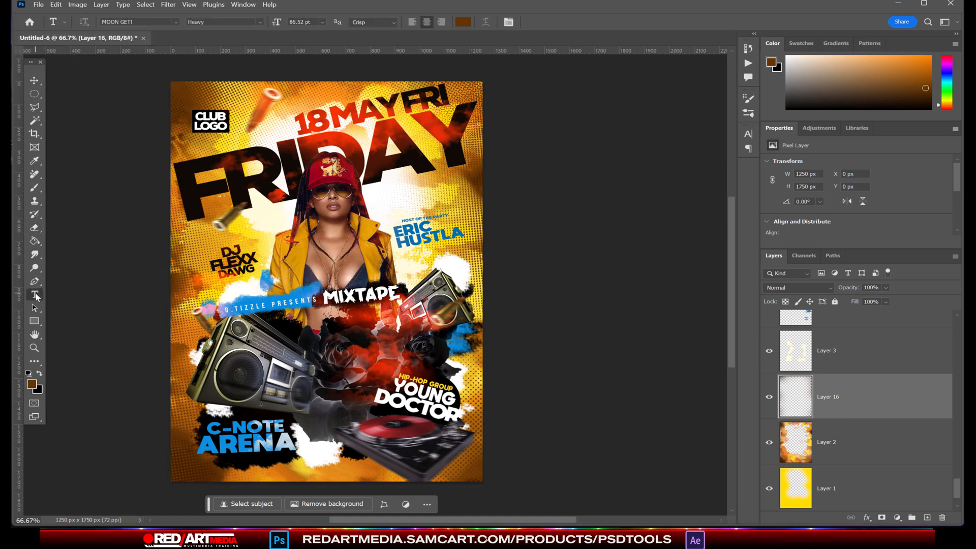
click(267, 282)
drag(882, 396, 904, 319)
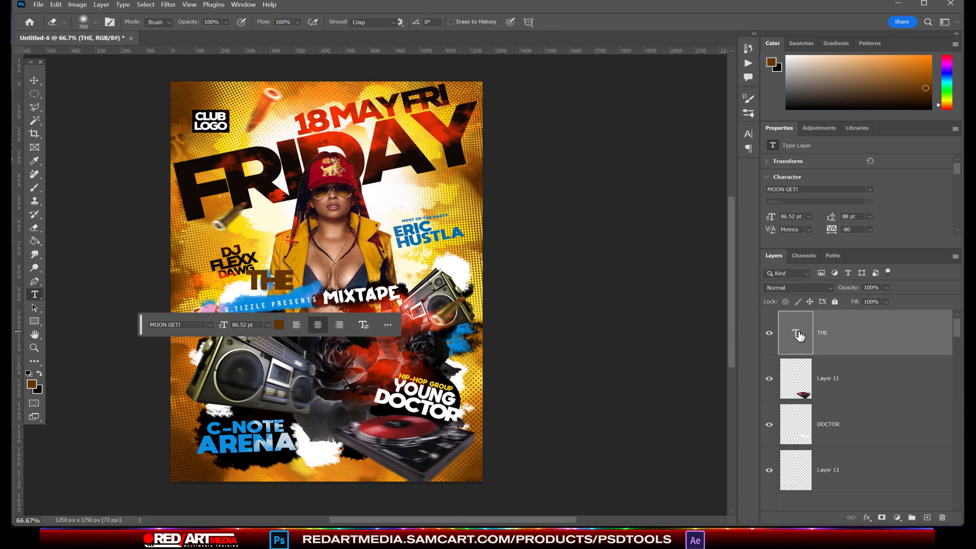
Step: Filter the fonts to Handwritten and set the THE text in Komika Axis
click(176, 22)
click(176, 35)
click(147, 117)
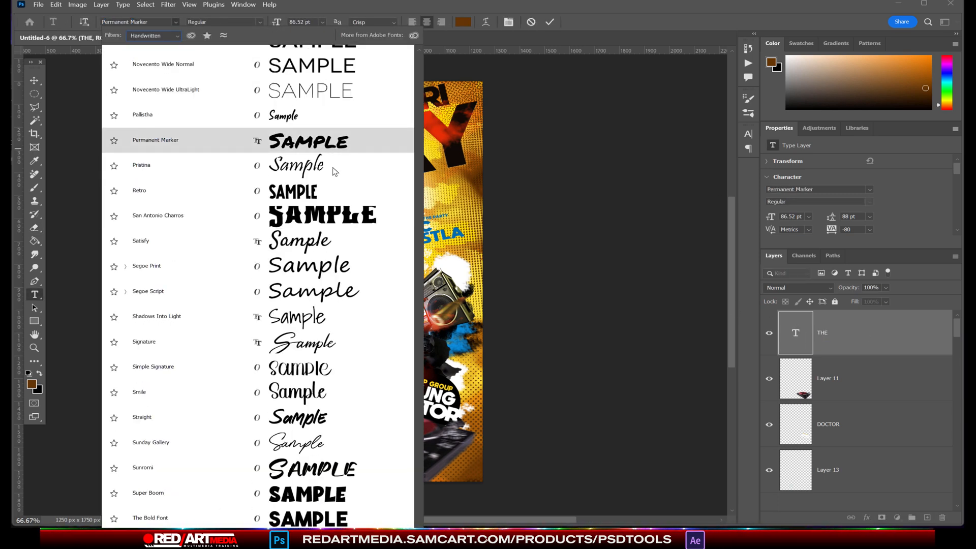
scroll(341, 216, up, 7)
click(340, 213)
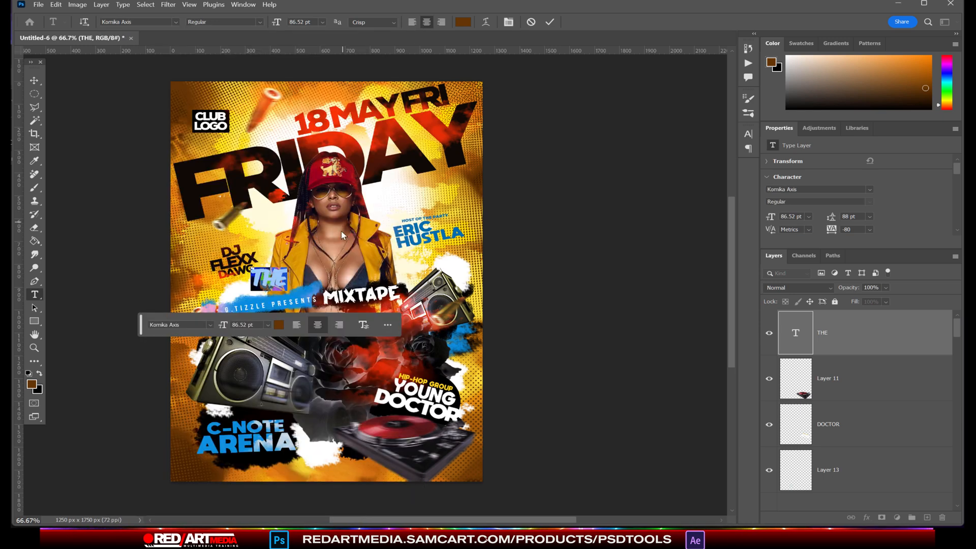
Step: Skew the THE text slightly leftward at its top edge so the slanted letters stand more upright
click(34, 81)
click(55, 4)
mouse_move(104, 237)
click(202, 269)
drag(269, 268, 265, 268)
key(Return)
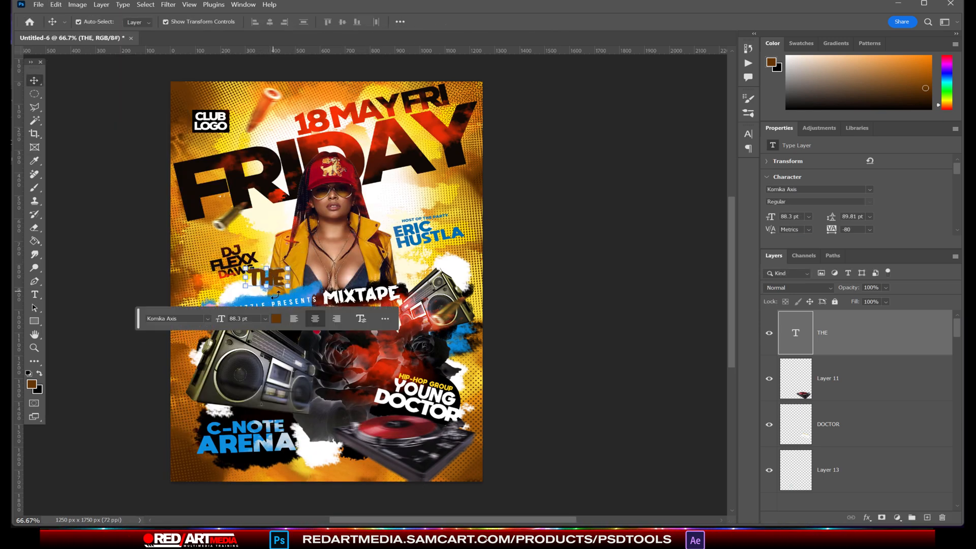
Step: Colour the THE text yellow (fffc00) and move it below the banner, beside the large boombox
click(276, 319)
click(720, 265)
drag(734, 383, 749, 372)
drag(718, 266, 730, 261)
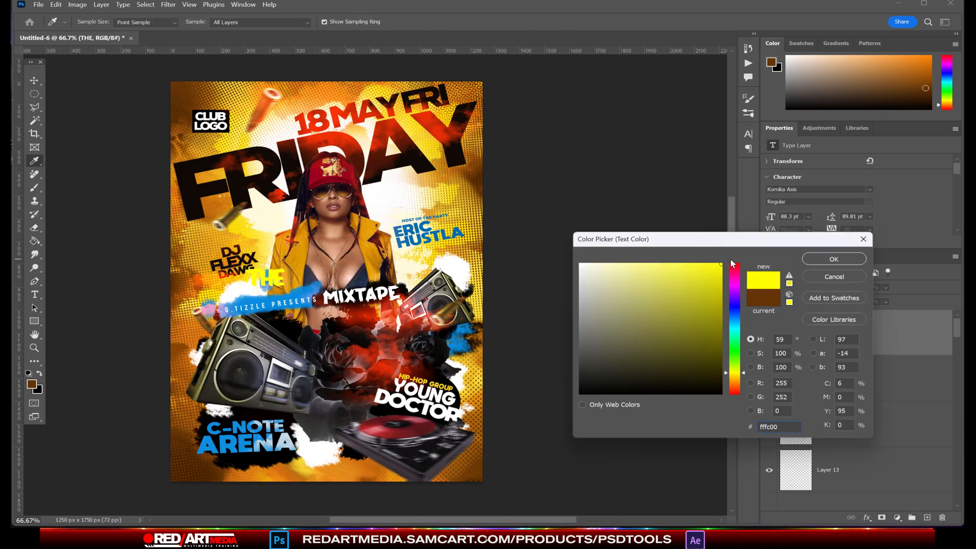
click(833, 258)
drag(272, 306, 303, 366)
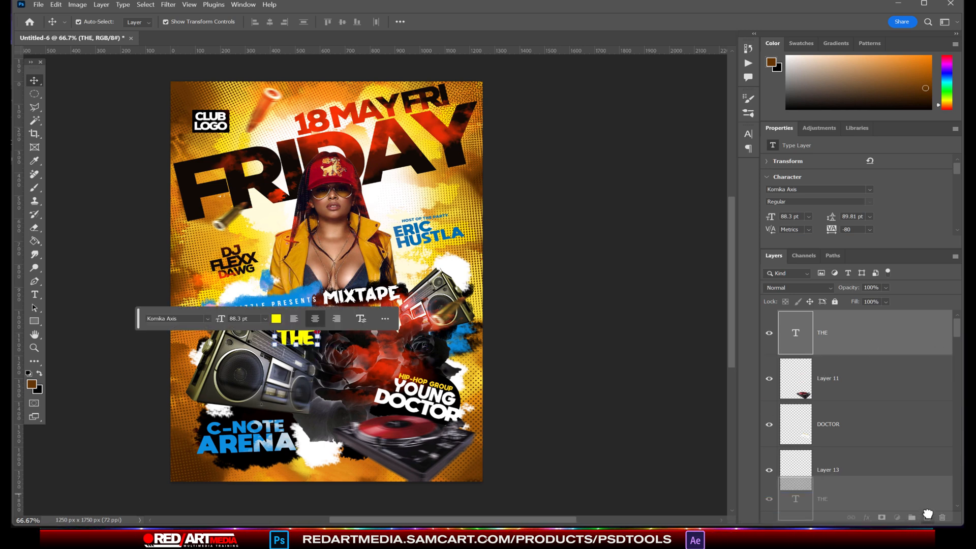
Step: Duplicate the THE text, change the copy to BIG, enlarge it to about 173 pt and place it beside THE
drag(927, 514, 927, 516)
key(ctrl+t)
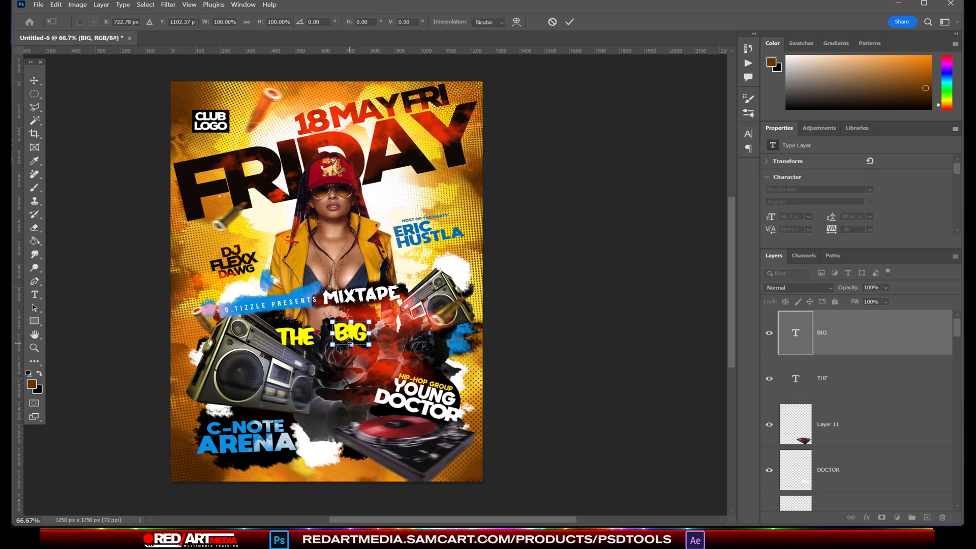
drag(369, 346, 387, 369)
drag(362, 353, 375, 339)
key(Return)
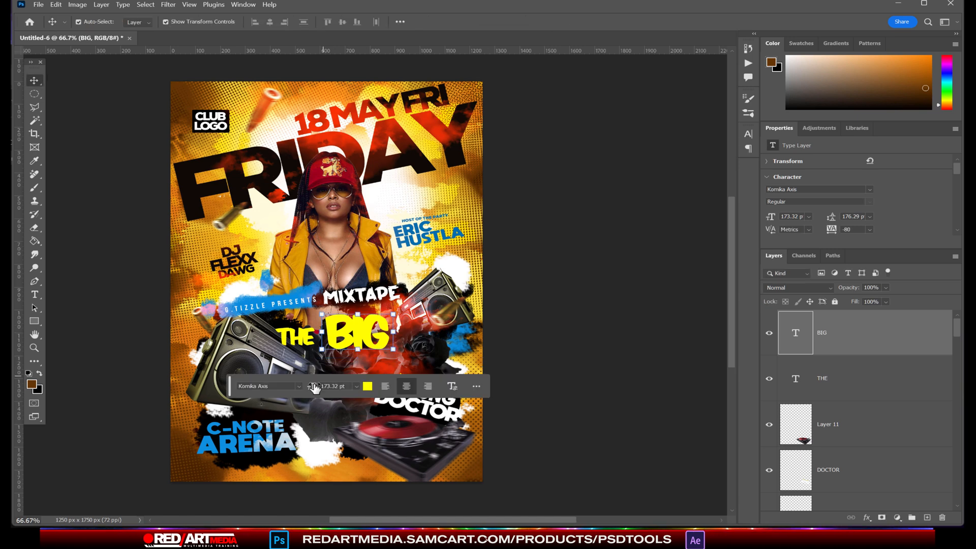
Step: Set the BIG text's tracking to -40 and move THE closer to it
double_click(795, 332)
click(748, 134)
click(546, 370)
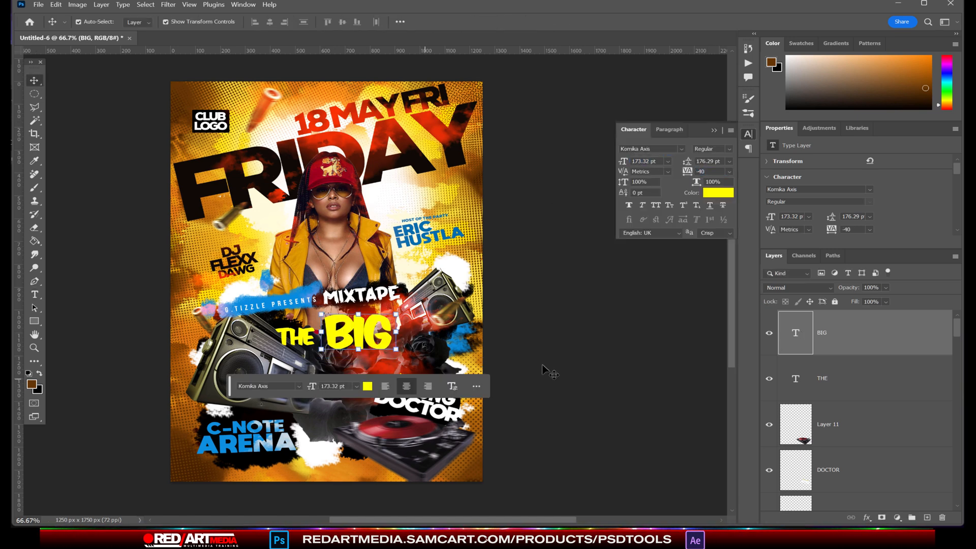
drag(306, 339, 313, 338)
Step: Duplicate the BIG text, change the copy to DAWG, enlarge it to about 229 pt and centre it beneath THE BIG
click(831, 343)
drag(832, 343, 927, 518)
drag(382, 333, 426, 374)
click(35, 294)
key(ctrl+a)
text(DAWG)
key(ctrl+Return)
key(ctrl+t)
drag(362, 374, 371, 375)
click(553, 403)
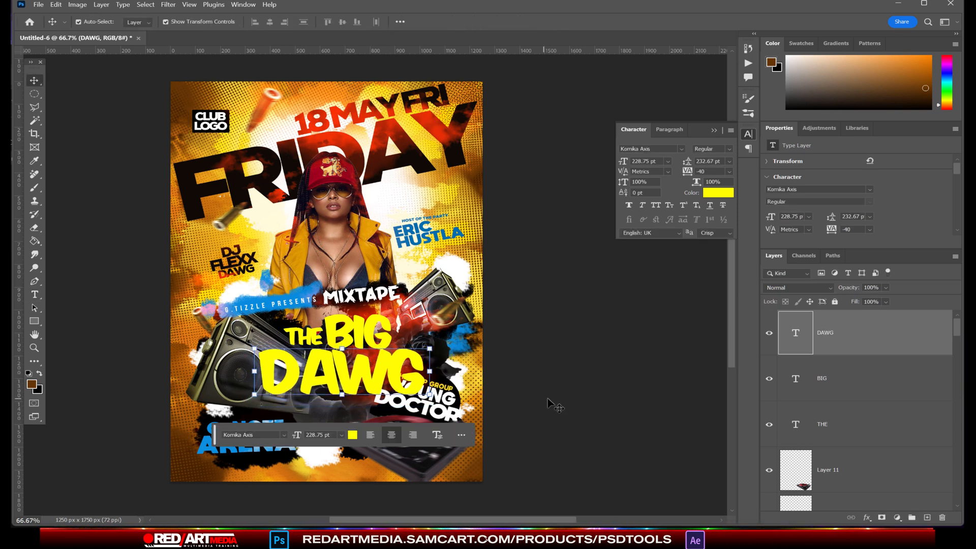
Step: Merge the DAWG, BIG and THE text layers into a single layer
click(553, 403)
click(827, 337)
ctrl+click(852, 380)
ctrl+click(865, 414)
right_click(881, 416)
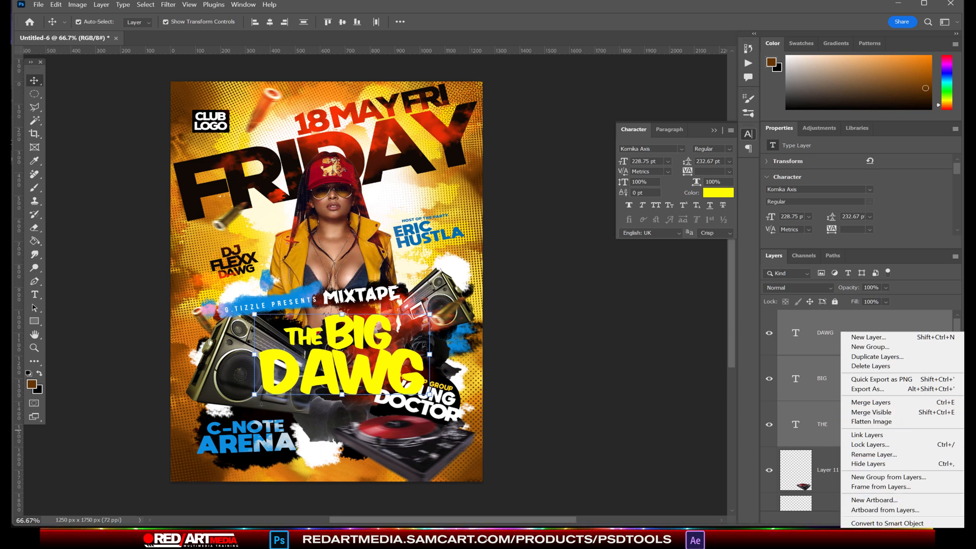
click(871, 402)
Step: Tilt the merged THE BIG DAWG title upward toward its right end and nudge it into place between the boomboxes
drag(418, 398, 423, 401)
drag(432, 409, 460, 403)
drag(376, 360, 379, 359)
click(538, 410)
click(538, 410)
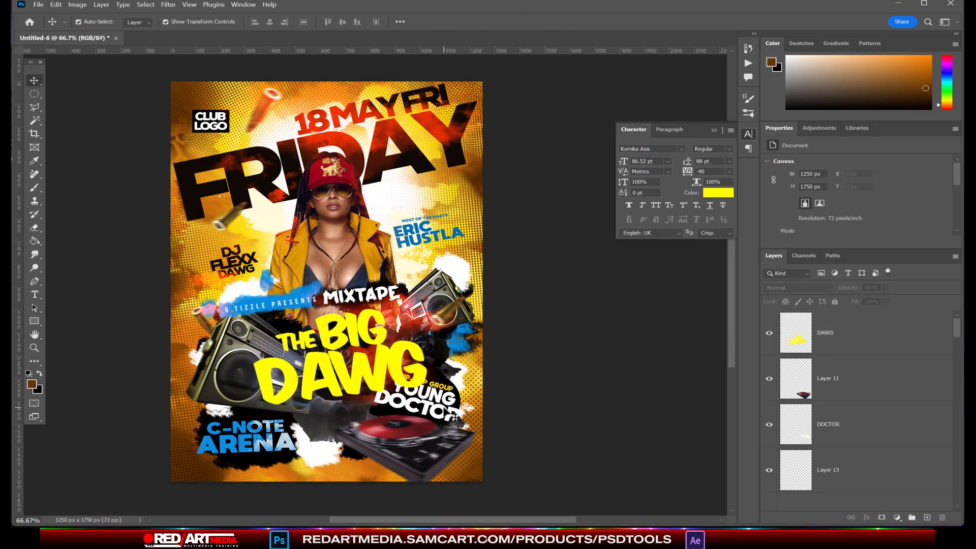
Step: Shrink the YOUNG DOCTOR text and shift it rightward, clear of the DAWG lettering
drag(447, 412, 468, 422)
key(ctrl+t)
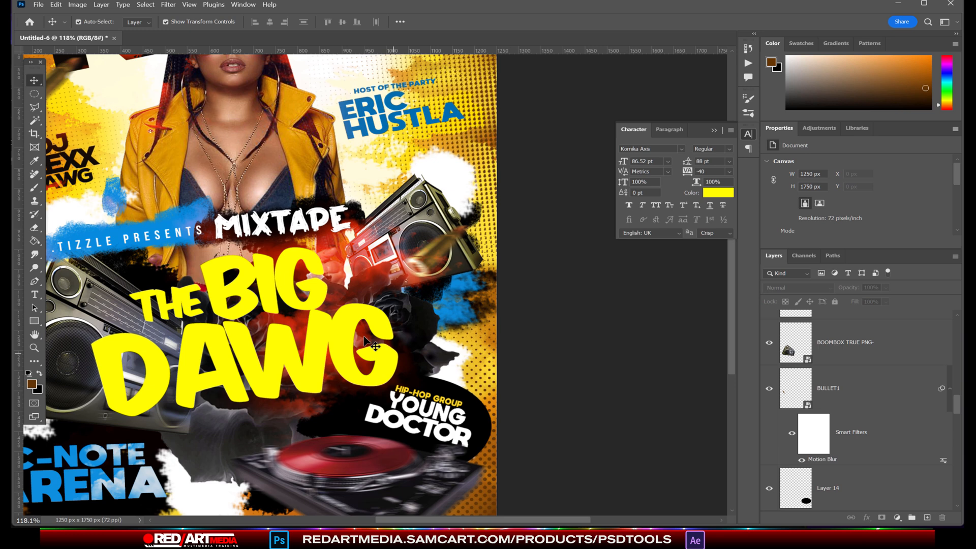
key(ctrl+0)
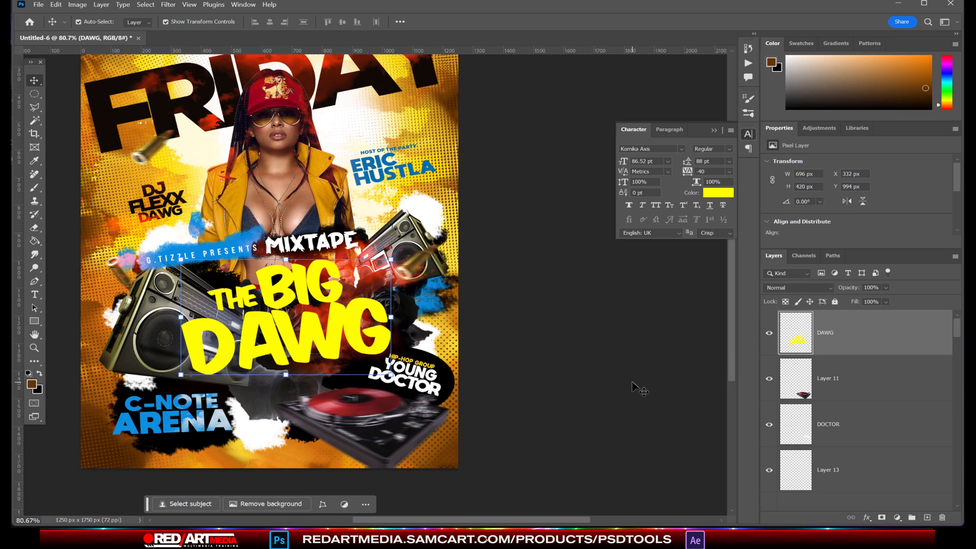
Step: Enlarge the THE BIG DAWG title to about 763 × 437 px and reposition it beneath MIXTAPE
drag(208, 313, 199, 308)
drag(398, 254, 400, 251)
drag(435, 257, 440, 256)
drag(363, 260, 358, 260)
click(516, 318)
mouse_move(216, 315)
mouse_down()
mouse_move(207, 318)
mouse_move(221, 308)
mouse_up()
click(245, 326)
drag(388, 307, 395, 306)
drag(562, 361, 563, 350)
click(574, 333)
Step: Add a Bevel & Emboss effect to the DAWG title layer and set its highlight colour to white
click(123, 5)
mouse_move(96, 5)
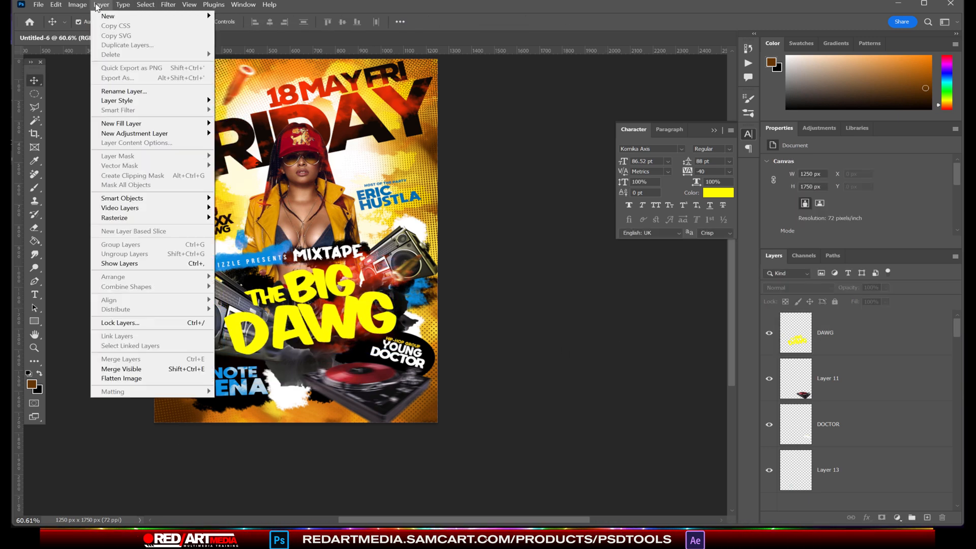
click(437, 162)
click(102, 5)
click(833, 332)
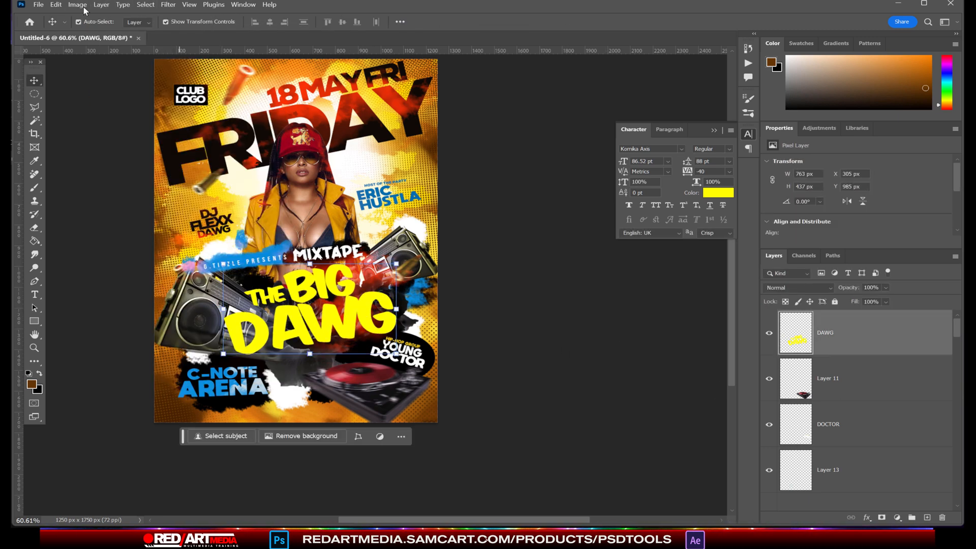
click(101, 5)
mouse_move(125, 101)
click(270, 114)
click(717, 242)
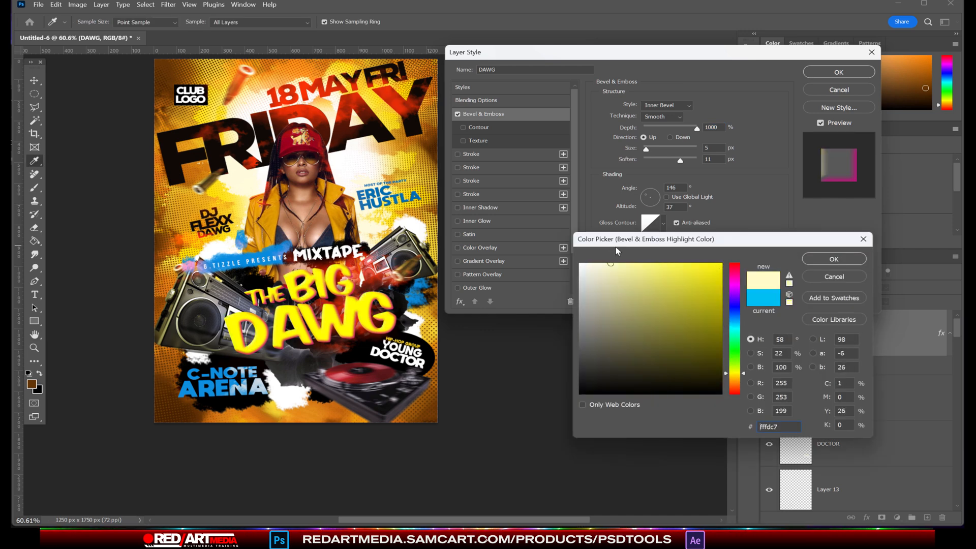
click(834, 259)
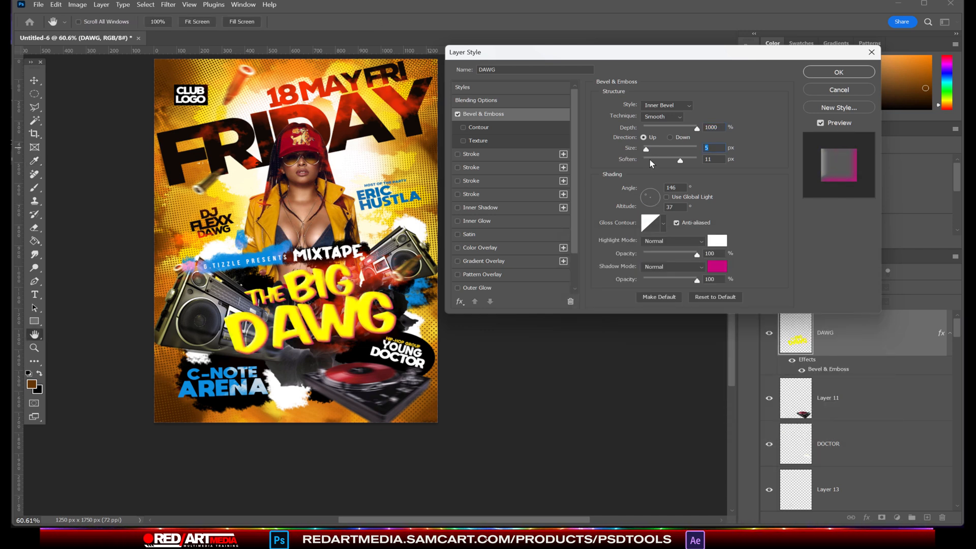
Step: Change the bevel's shadow colour to a dark orange and apply the layer style
click(717, 267)
drag(736, 375, 737, 387)
click(824, 260)
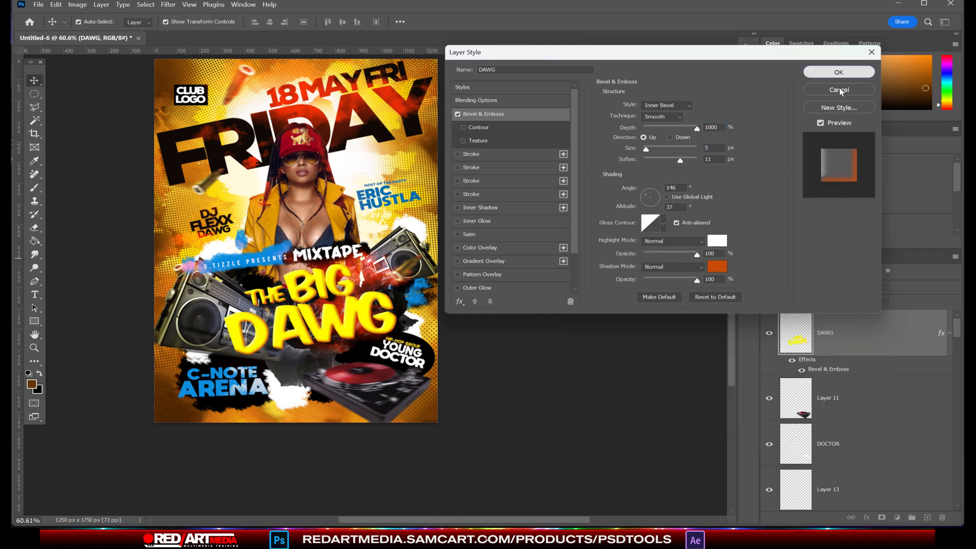
click(838, 73)
Step: Add an Outer Glow to the DAWG title and make its colour black
double_click(840, 371)
click(477, 287)
click(624, 141)
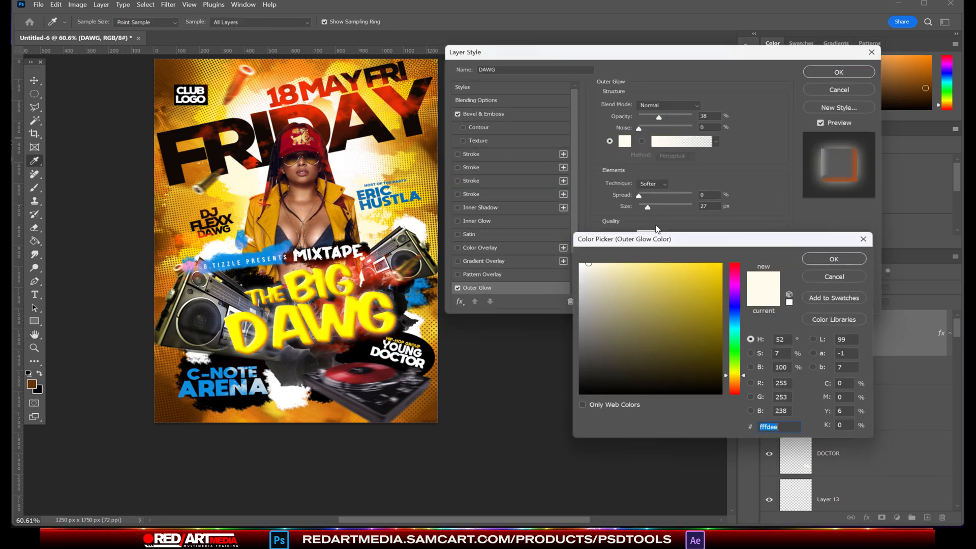
click(686, 419)
click(834, 259)
click(698, 106)
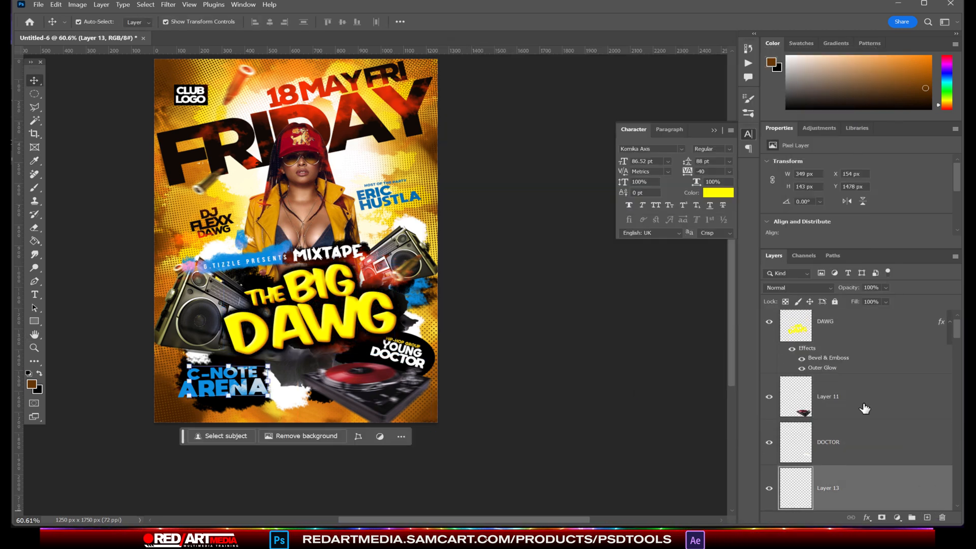
Step: Create a new layer directly above Layer 11 and load the Splatter Brush Set
click(864, 407)
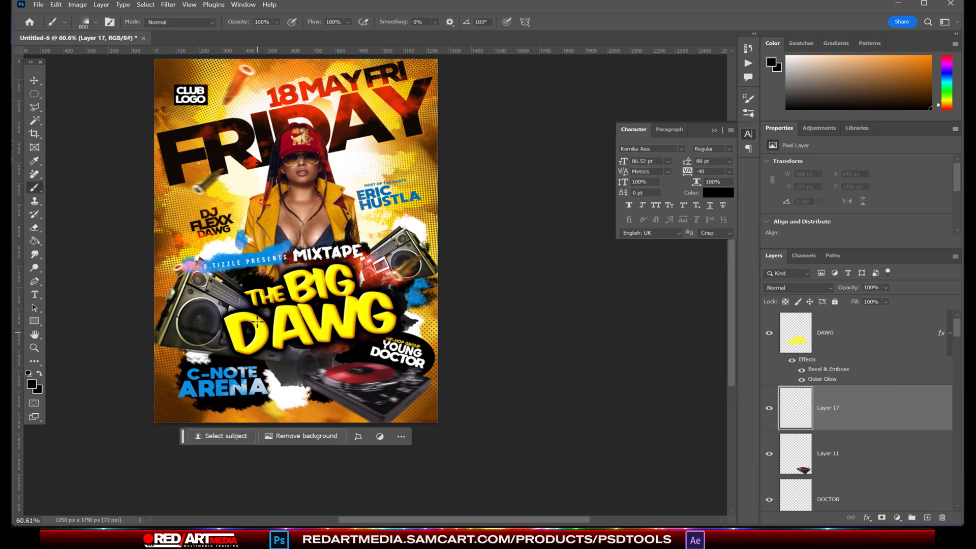
click(55, 4)
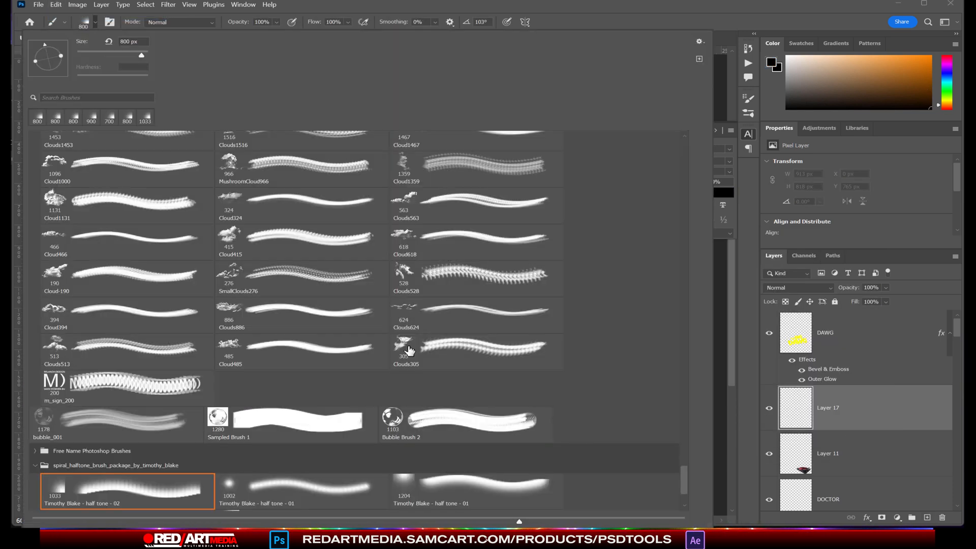
scroll(355, 356, down, 5)
click(699, 41)
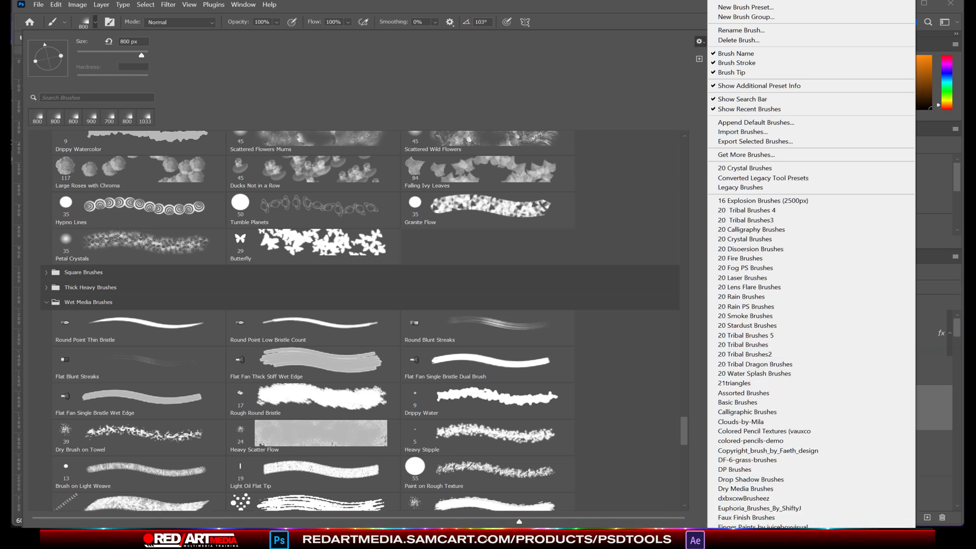
scroll(773, 524, down, 5)
click(490, 207)
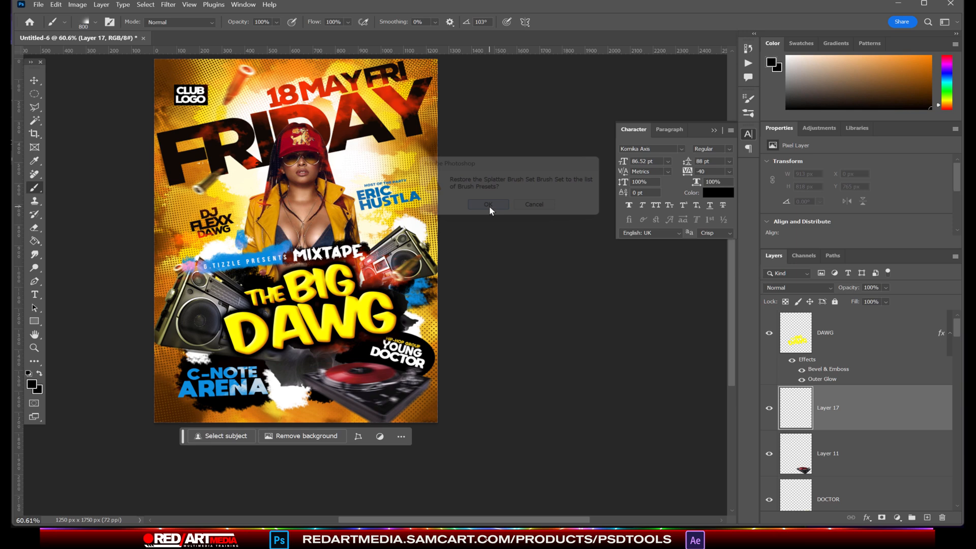
Step: Choose the Splatter 1 brush and stamp black splatters behind the left part of the DAWG title
click(95, 22)
scroll(668, 503, down, 5)
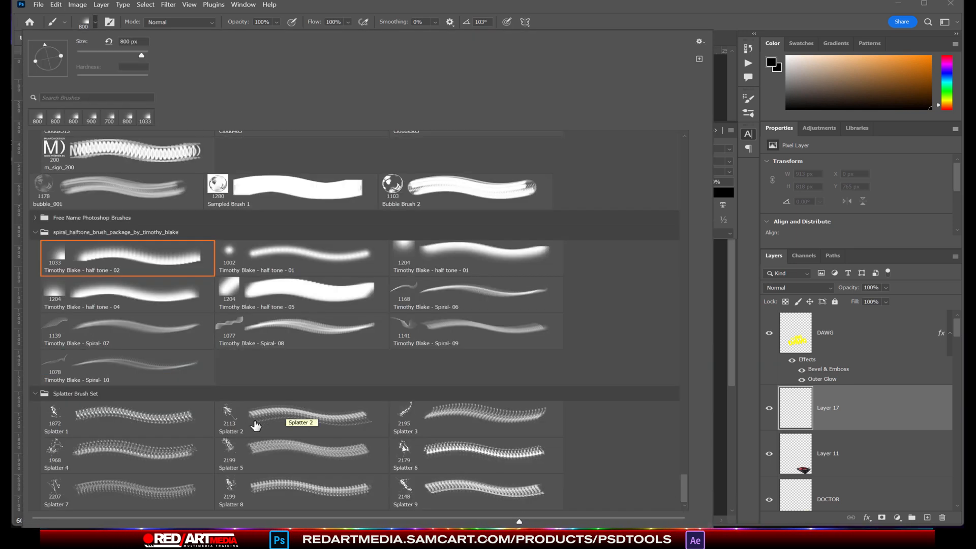
double_click(256, 426)
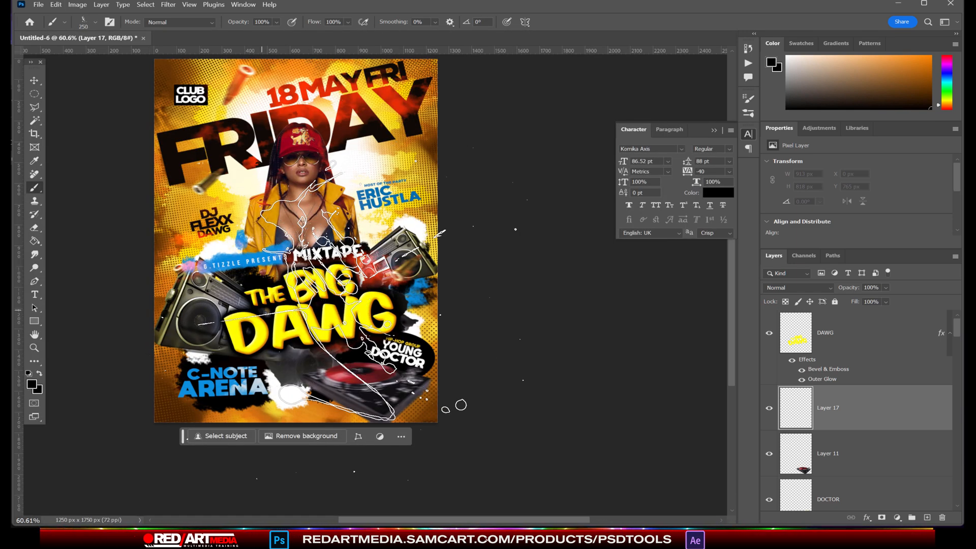
click(262, 291)
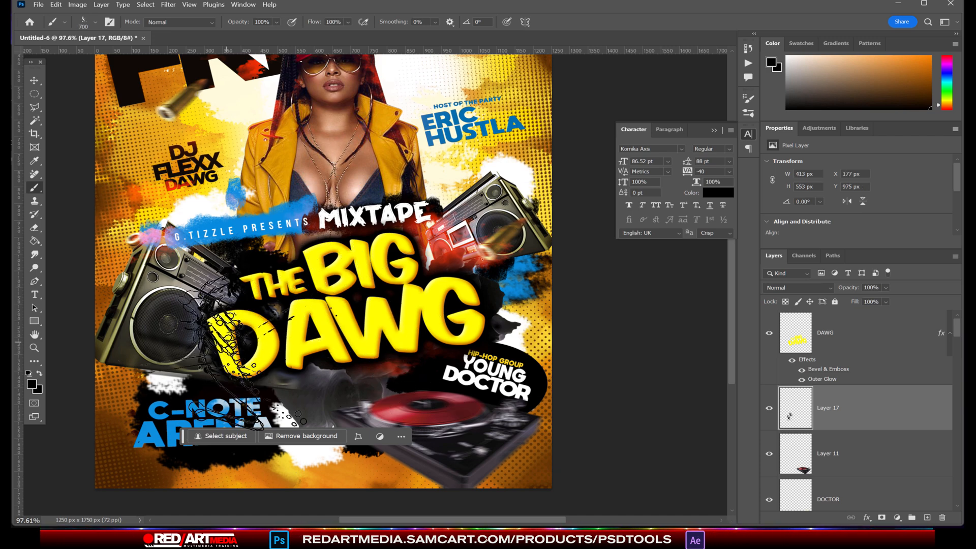
click(244, 351)
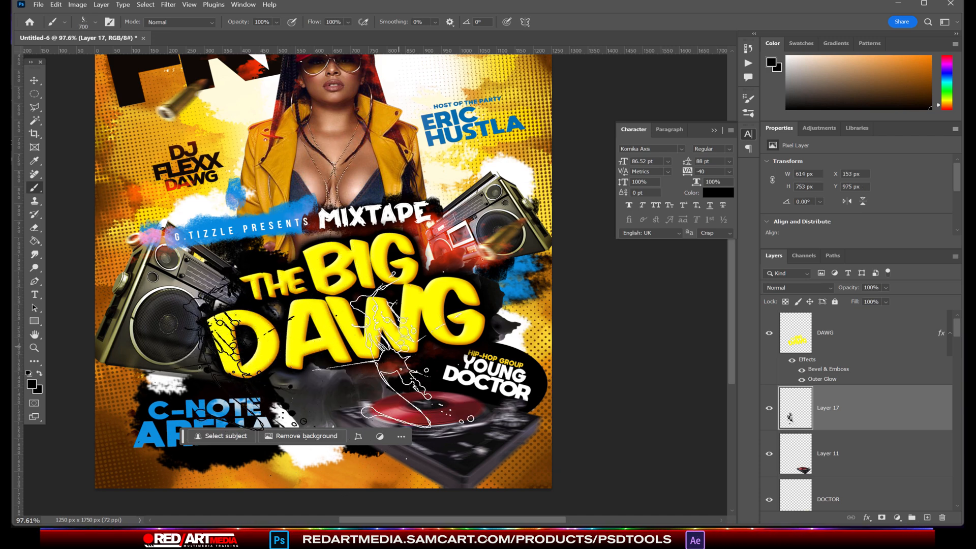
Step: Rotate the splatter layer by 90 degrees
click(185, 6)
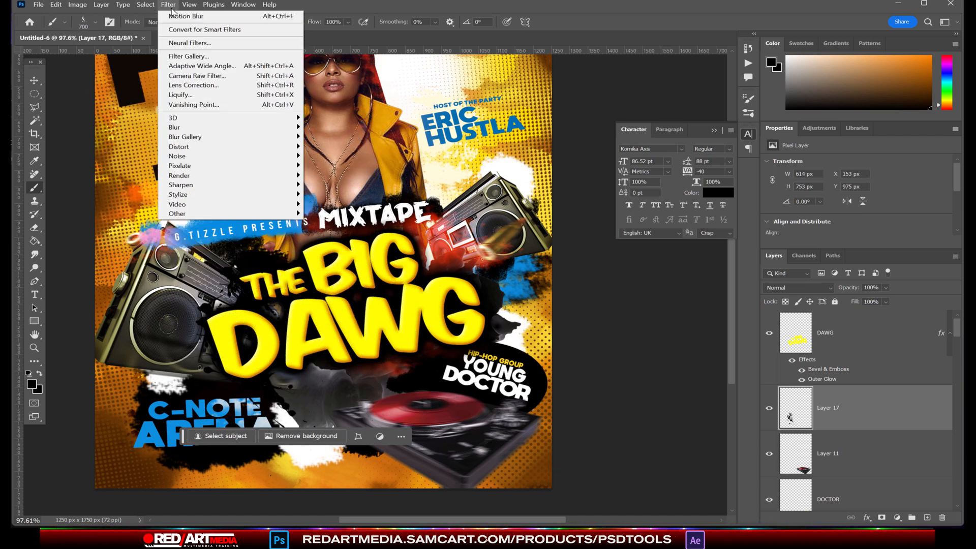
mouse_move(131, 101)
click(102, 5)
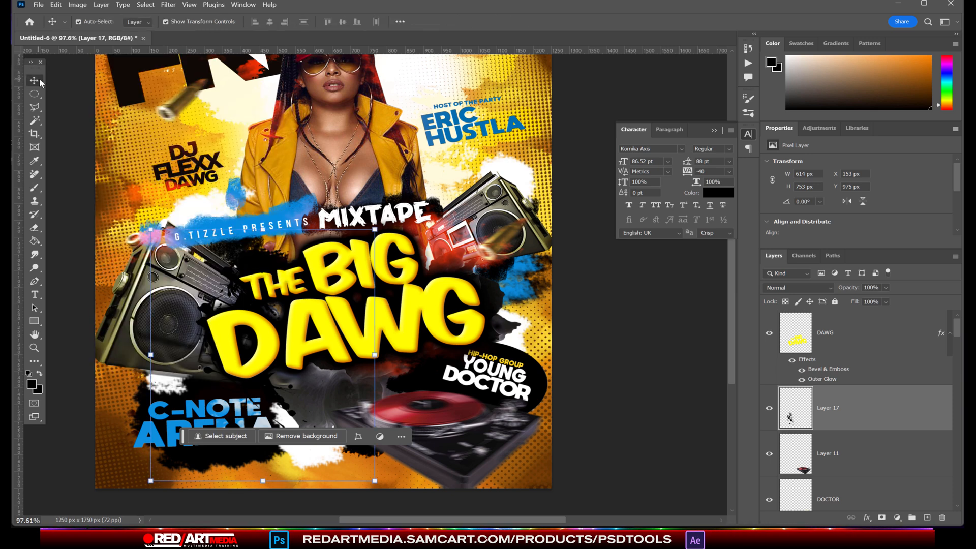
click(56, 4)
mouse_move(148, 247)
click(237, 389)
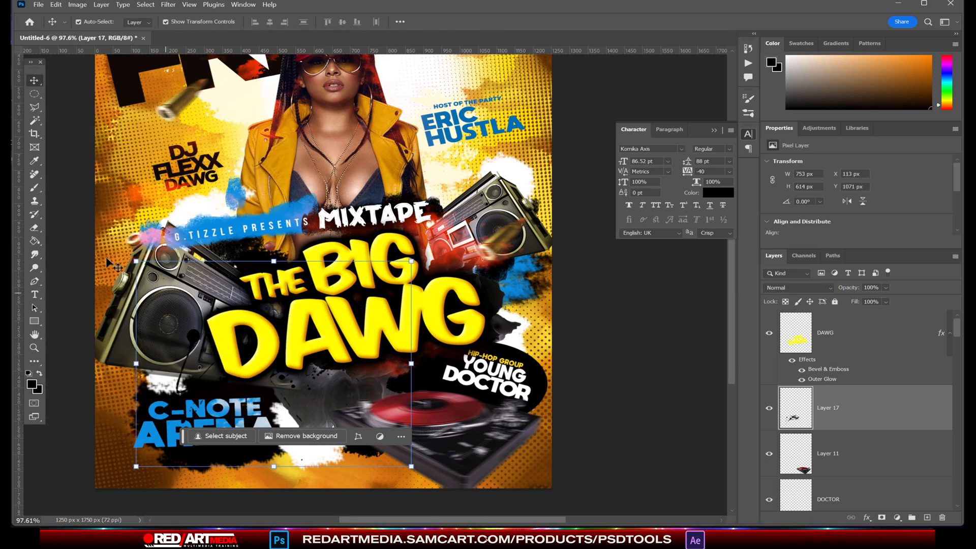
Step: Stamp more black splatters behind the middle, right end and top of the title with the brush at 600 px
click(34, 188)
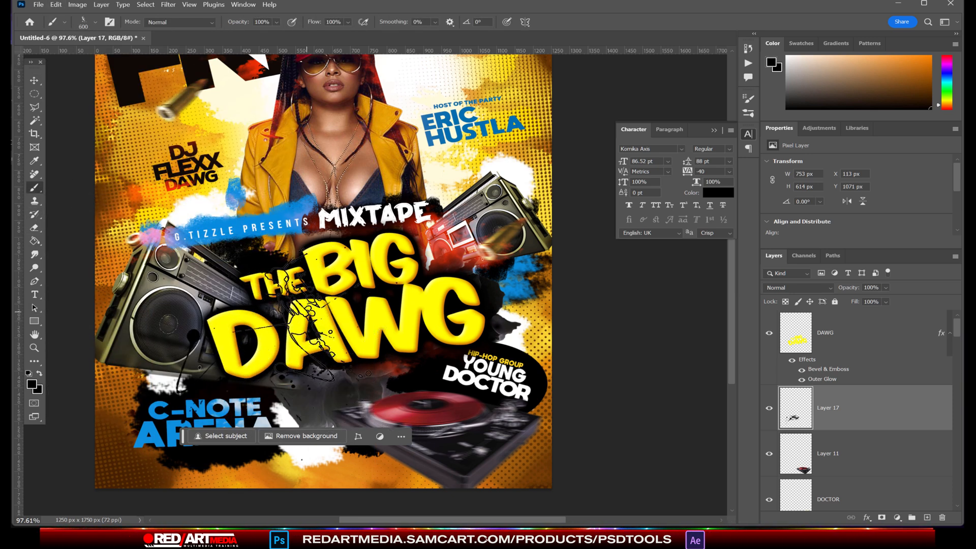
click(300, 368)
click(479, 321)
click(309, 278)
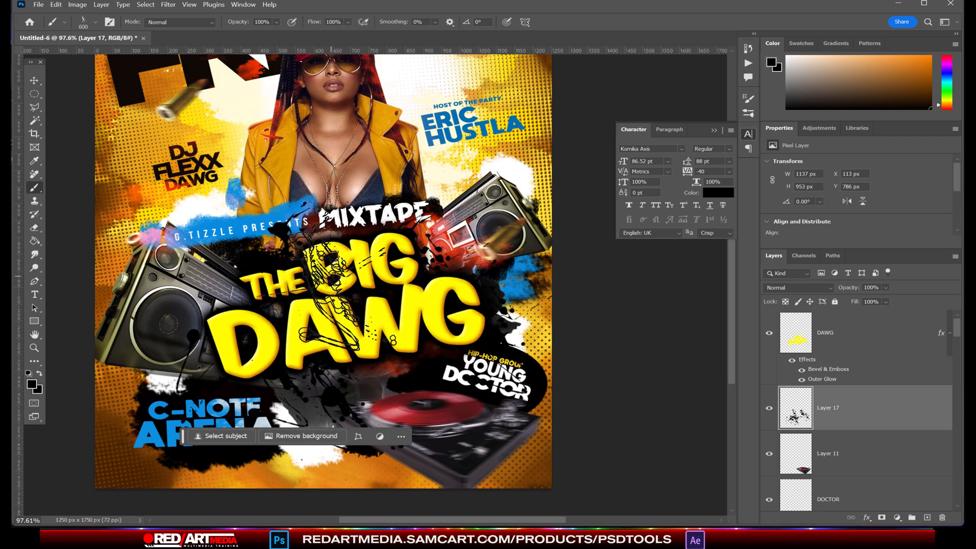
Step: Switch to the Splatter 2 brush and reduce its size to 500 px
right_click(437, 319)
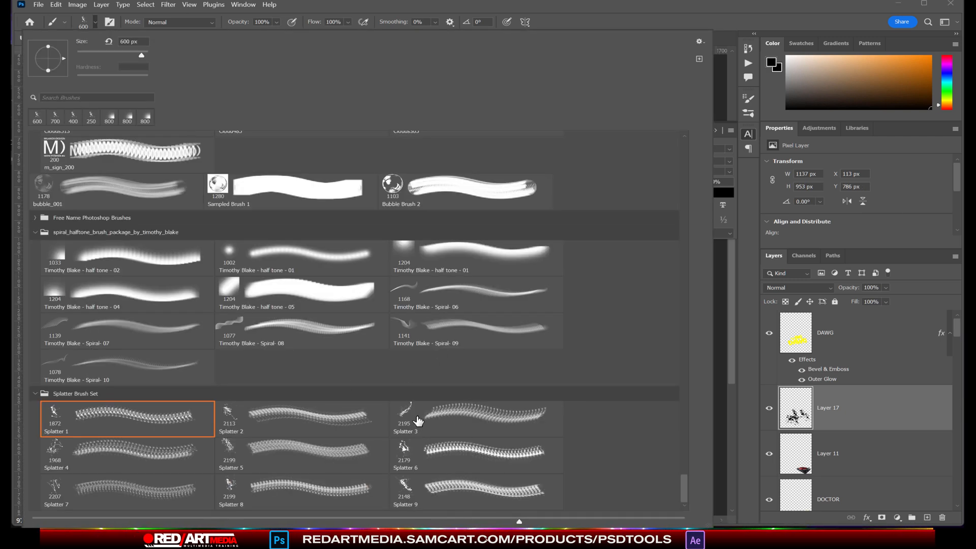
double_click(228, 417)
key(bracketleft)
key(bracketleft)
key(bracketleft)
key(bracketleft)
key(bracketleft)
key(bracketleft)
key(bracketleft)
key(bracketleft)
key(bracketleft)
key(bracketleft)
key(bracketleft)
key(bracketleft)
key(bracketleft)
key(bracketleft)
key(bracketleft)
key(bracketleft)
key(bracketleft)
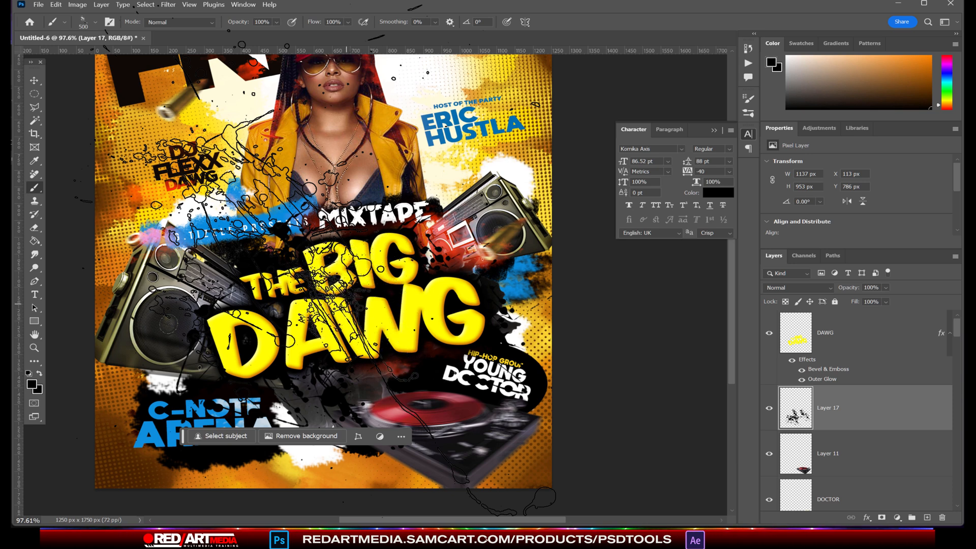
Step: Erase the splatters covering C-NOTE ARENA, YOUNG DOCTOR and the blue banner, using a hard round 175 px eraser
key(e)
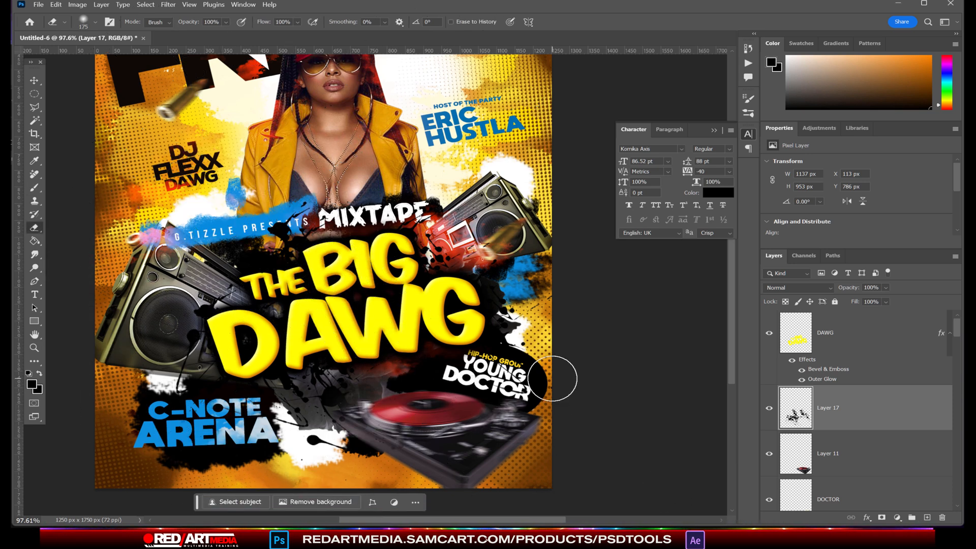
drag(731, 308, 730, 308)
click(95, 22)
mouse_move(297, 206)
mouse_down()
mouse_move(282, 228)
mouse_move(329, 196)
mouse_up()
double_click(76, 152)
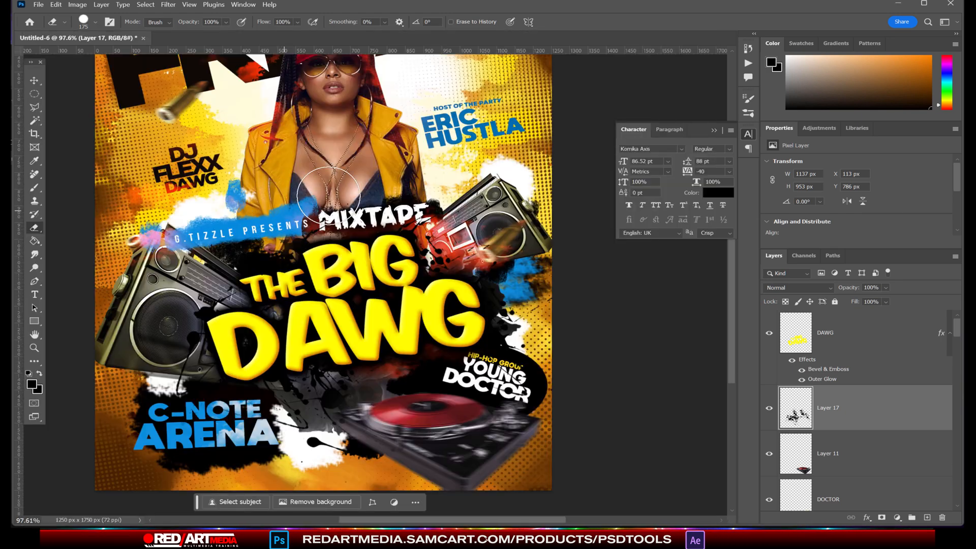
scroll(649, 319, down, 3)
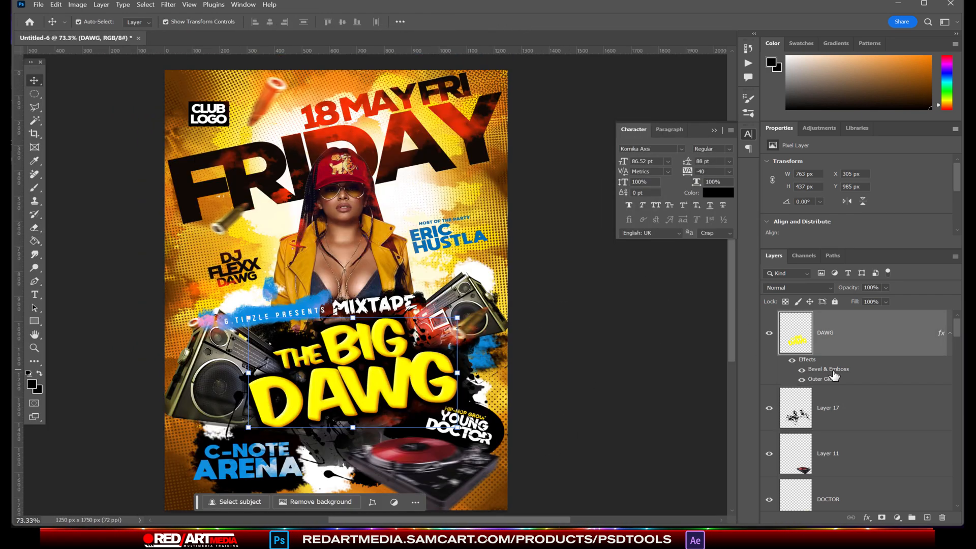
Step: Set the DAWG layer's Bevel & Emboss to size 21 px, soften 3 px and shadow colour c77807
double_click(829, 369)
drag(655, 148, 649, 148)
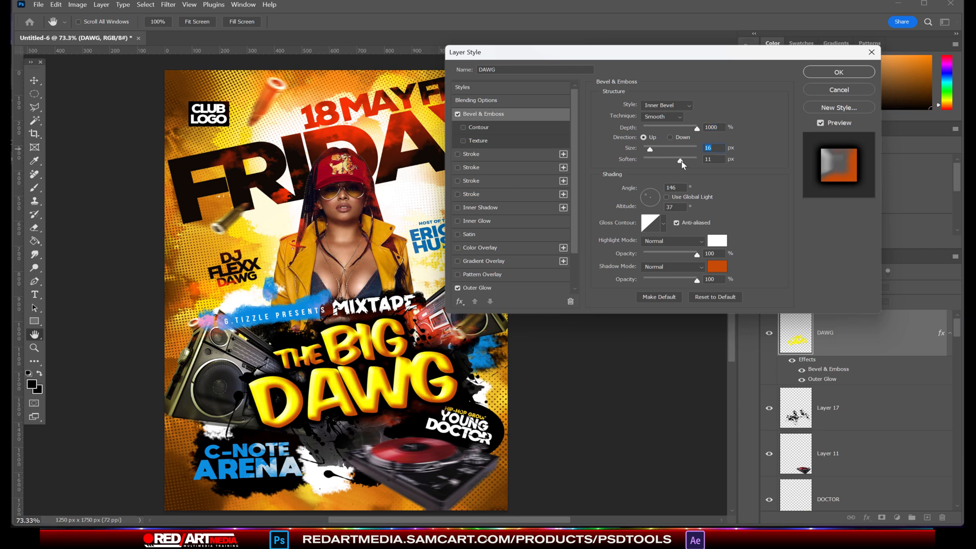
click(717, 267)
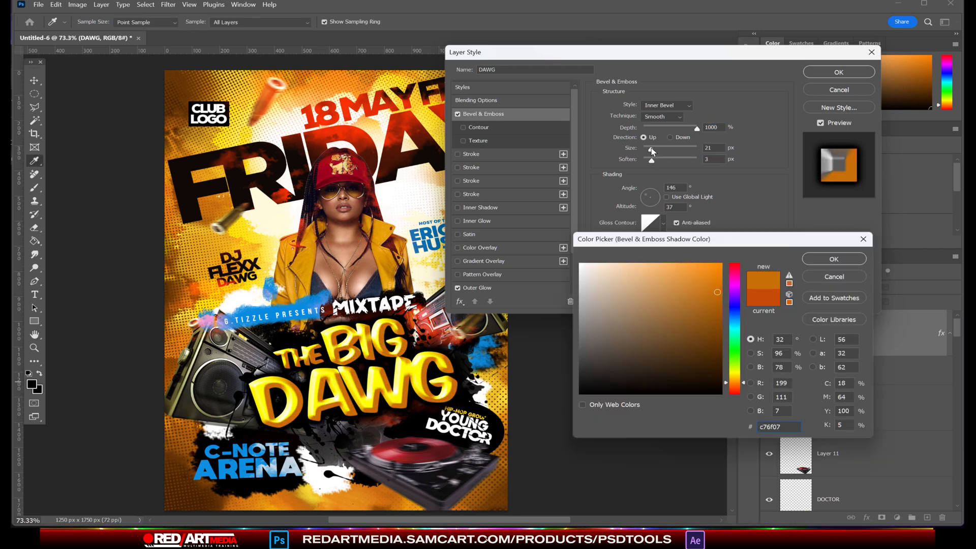
drag(746, 385, 745, 384)
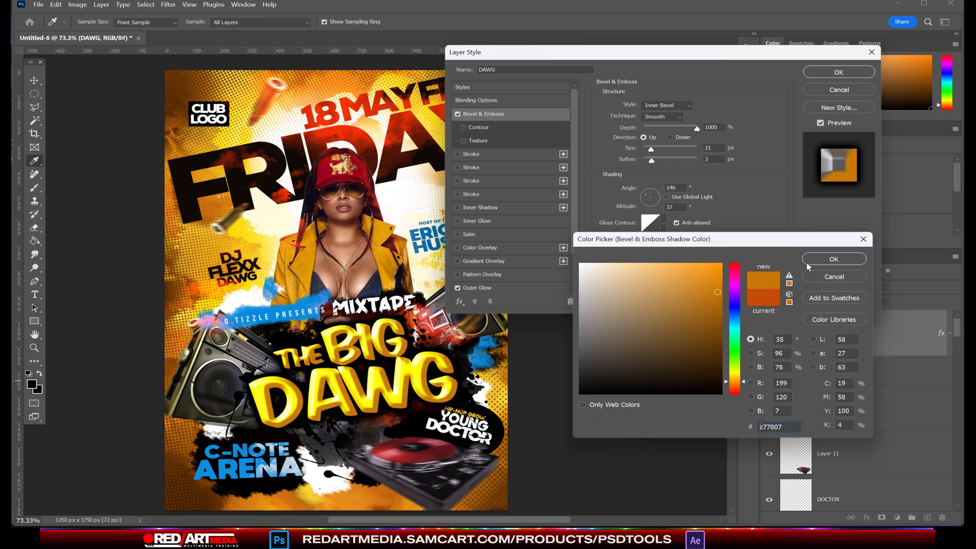
click(811, 262)
click(820, 75)
Step: Nudge the DAWG title slightly to the left on the flyer
click(521, 378)
drag(403, 392, 398, 394)
click(569, 364)
key(ctrl+minus)
Step: Move the HOST OF THE PARTY text and the blue host name higher beside the model
click(463, 230)
drag(447, 243, 422, 256)
click(539, 254)
key(ctrl+z)
click(419, 234)
click(841, 450)
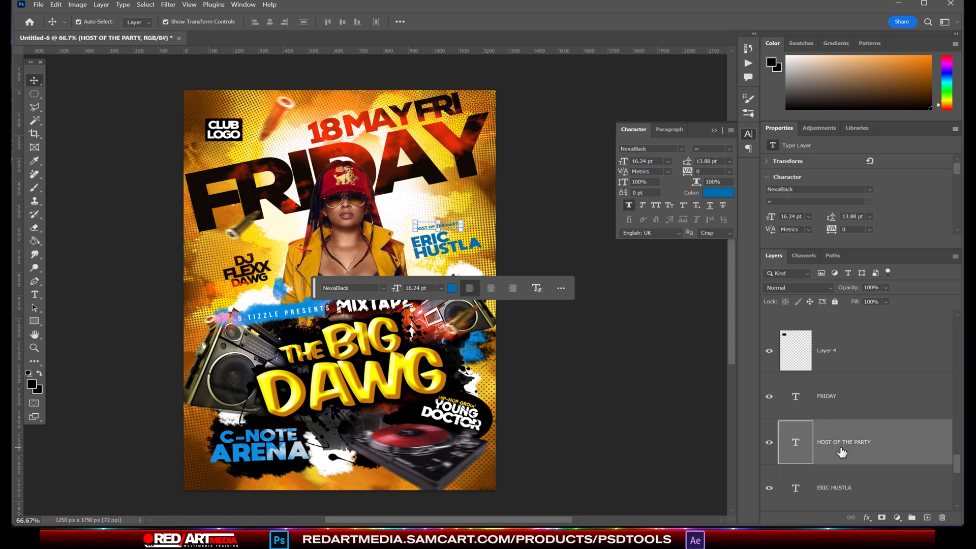
click(855, 485)
key(ctrl+z)
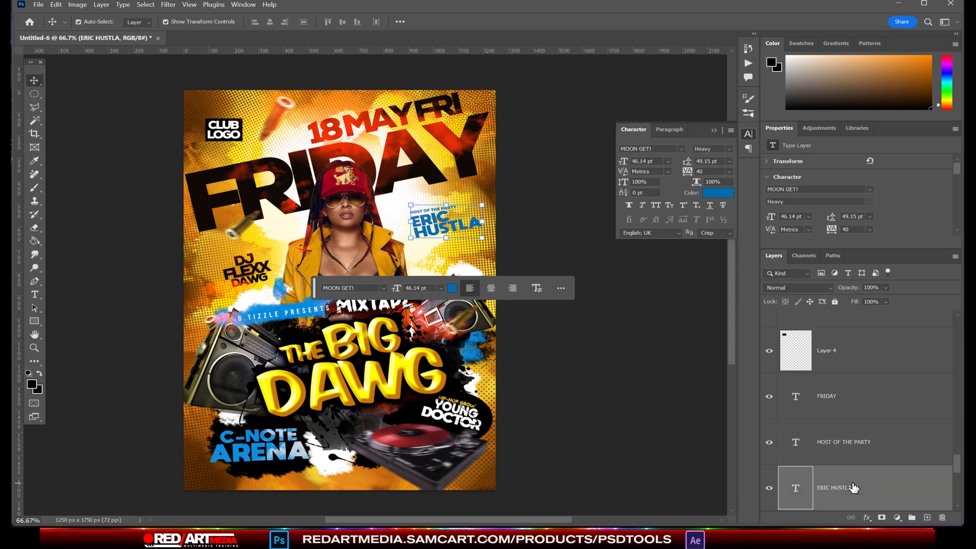
Step: Shift the HOST OF THE PARTY text slightly right above the blue host name
click(440, 208)
scroll(440, 207, up, 11)
drag(496, 193, 520, 190)
key(Return)
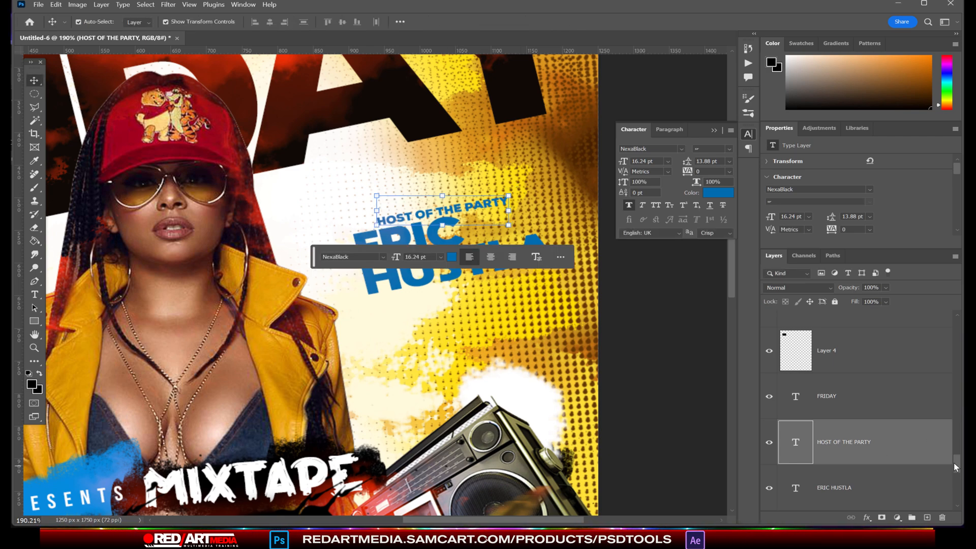
Step: Paste the signature image above the DAWG layer and delete its white background with the Magic Wand
drag(956, 463, 957, 326)
click(844, 333)
click(56, 5)
click(66, 91)
click(34, 120)
click(344, 283)
key(Delete)
key(ctrl+d)
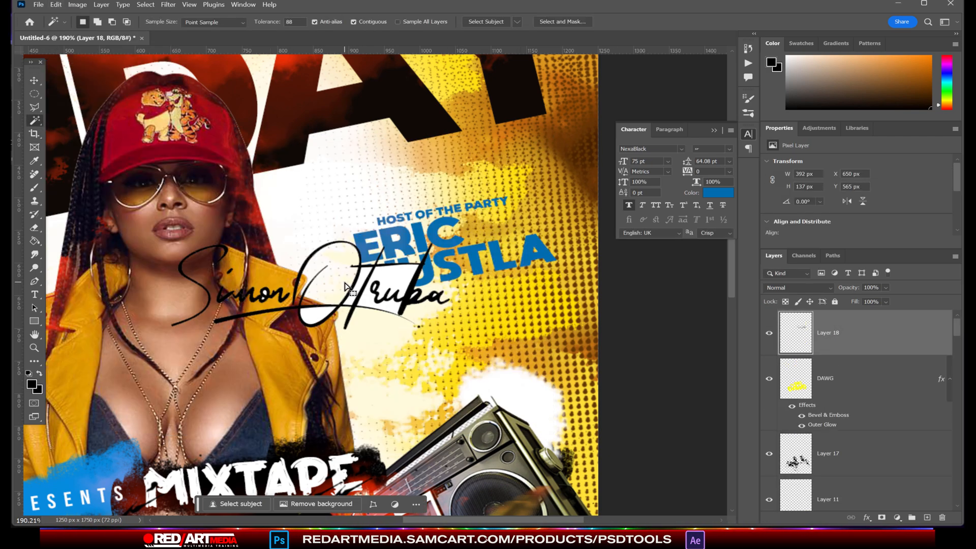
Step: Delete the leftover white areas enclosed by the signature's letters with the Magic Wand
scroll(388, 298, up, 9)
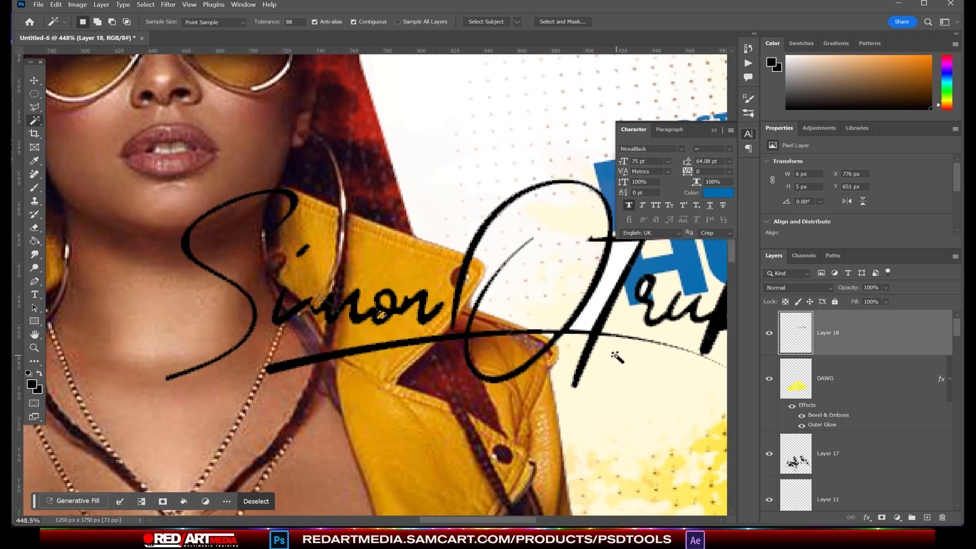
scroll(468, 349, up, 5)
click(458, 260)
key(Delete)
click(557, 263)
key(Delete)
scroll(503, 309, down, 20)
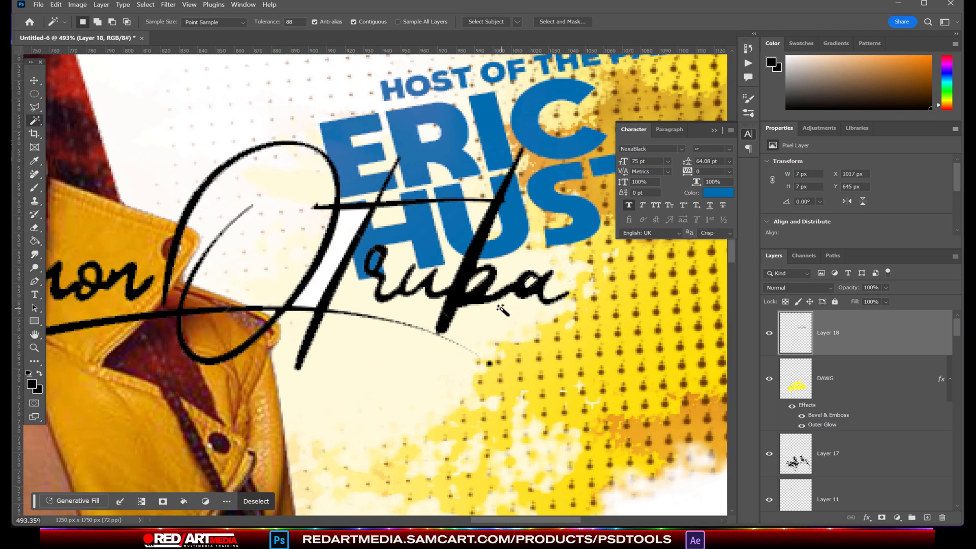
Step: Scale the signature to 66.33% and place it just below the blue host name
key(ctrl+t)
drag(448, 303, 528, 317)
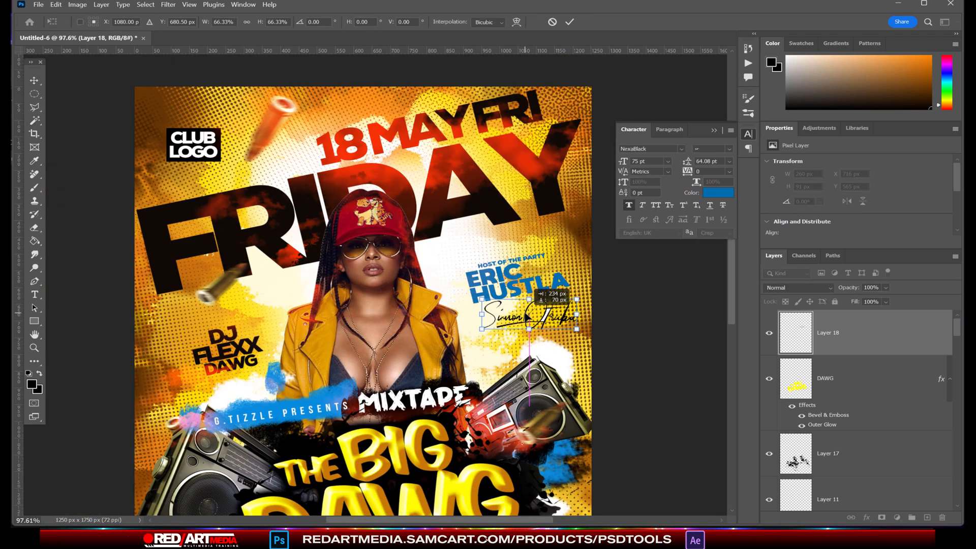
key(Return)
Step: Clear the remaining white patch between the large letters in the second half of the signature
key(w)
scroll(549, 326, up, 8)
click(526, 358)
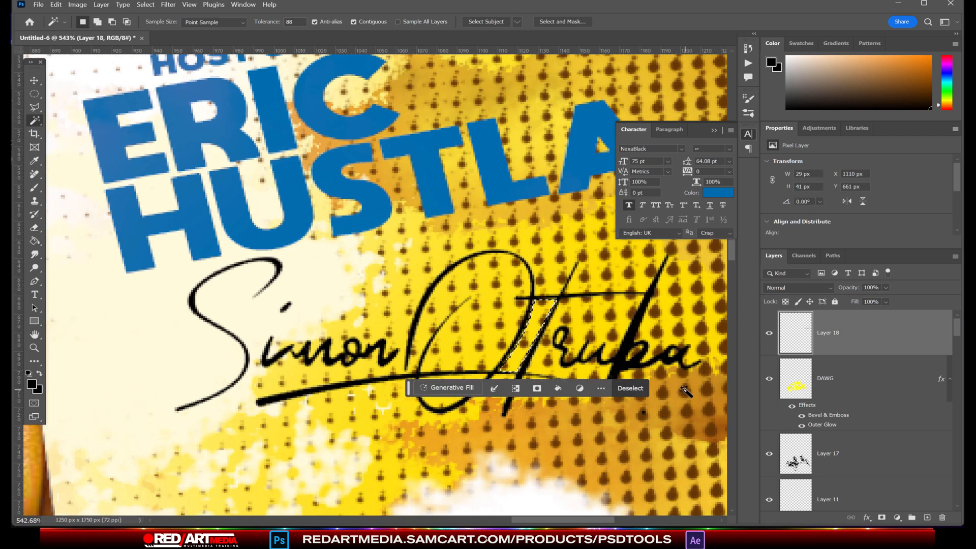
key(ctrl+d)
Step: Duplicate the signature layer twice and merge the copies back into one layer to thicken its strokes
scroll(687, 391, down, 3)
key(ctrl+j)
key(ctrl+j)
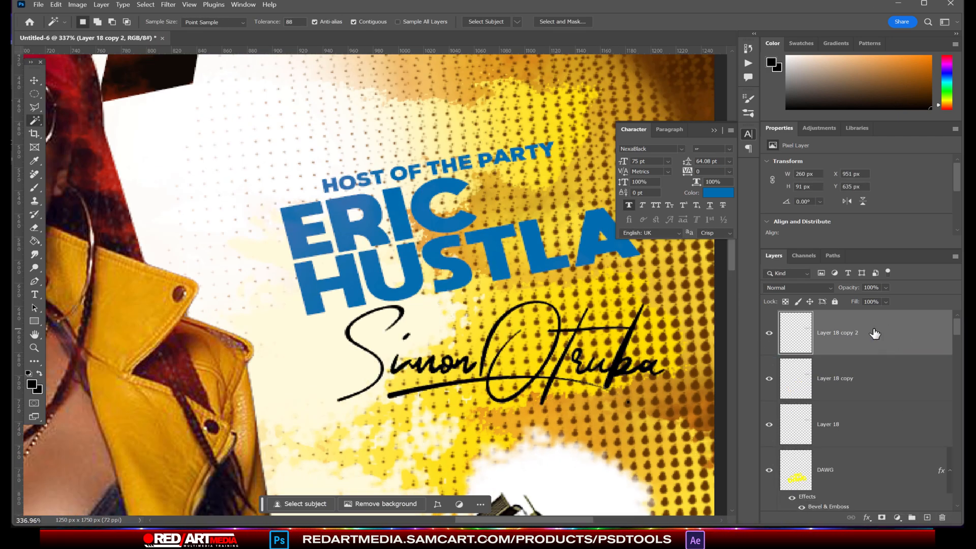
key(ctrl+e)
key(ctrl+e)
drag(875, 334, 926, 517)
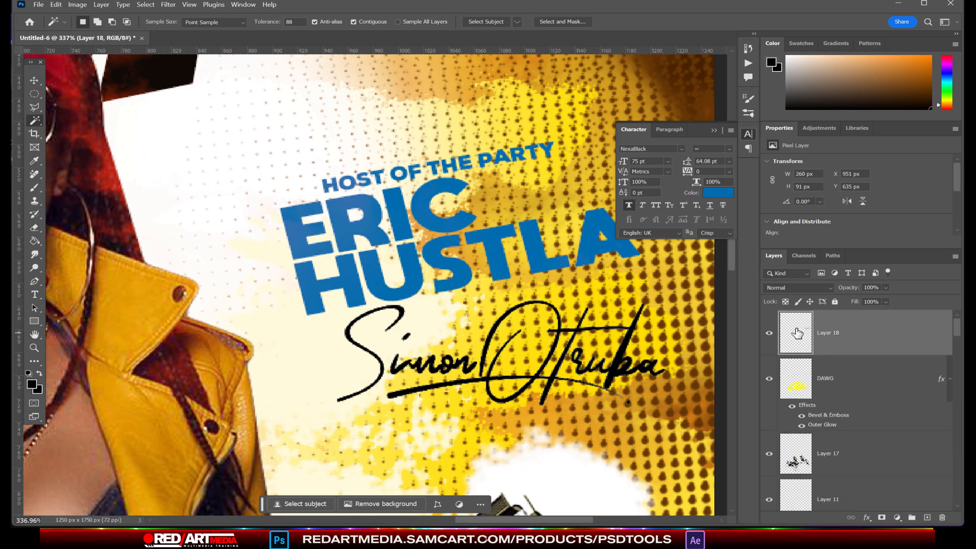
scroll(407, 363, down, 10)
key(v)
scroll(549, 410, down, 6)
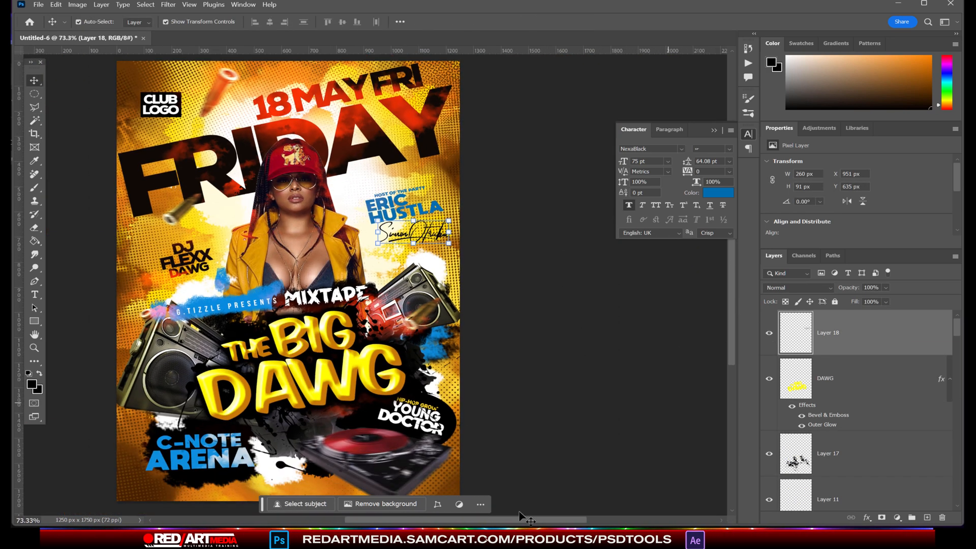
Step: Add a new layer above the signature and set the foreground colour to pure red
scroll(523, 518, left, 3)
click(927, 517)
click(31, 384)
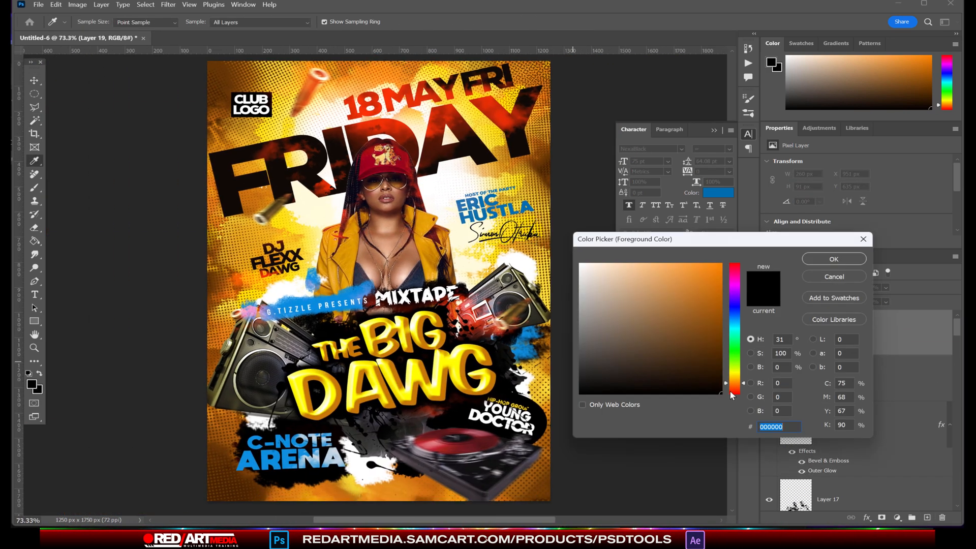
click(733, 395)
click(720, 264)
click(831, 259)
Step: Select a textured round 65 px brush from the brush library
click(34, 188)
click(95, 21)
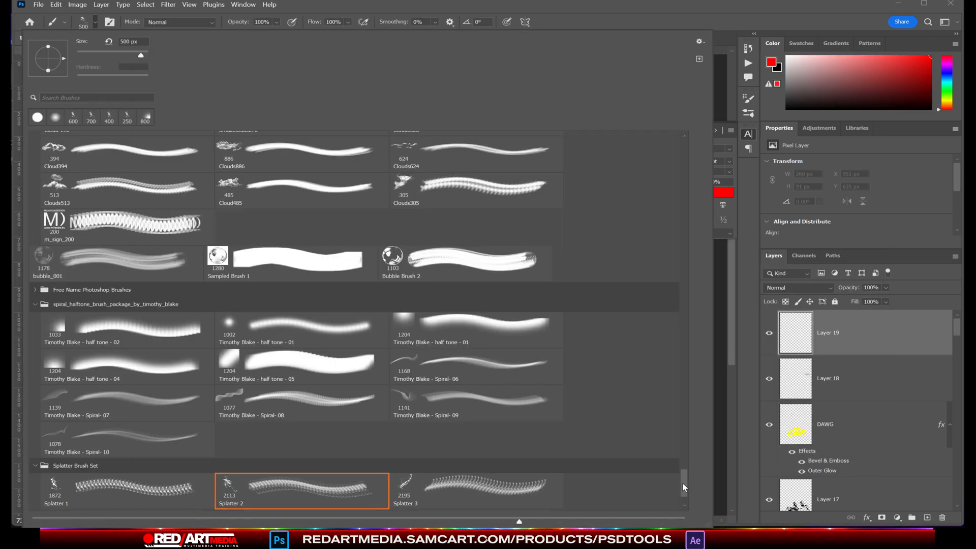
scroll(703, 437, up, 5)
scroll(703, 441, up, 10)
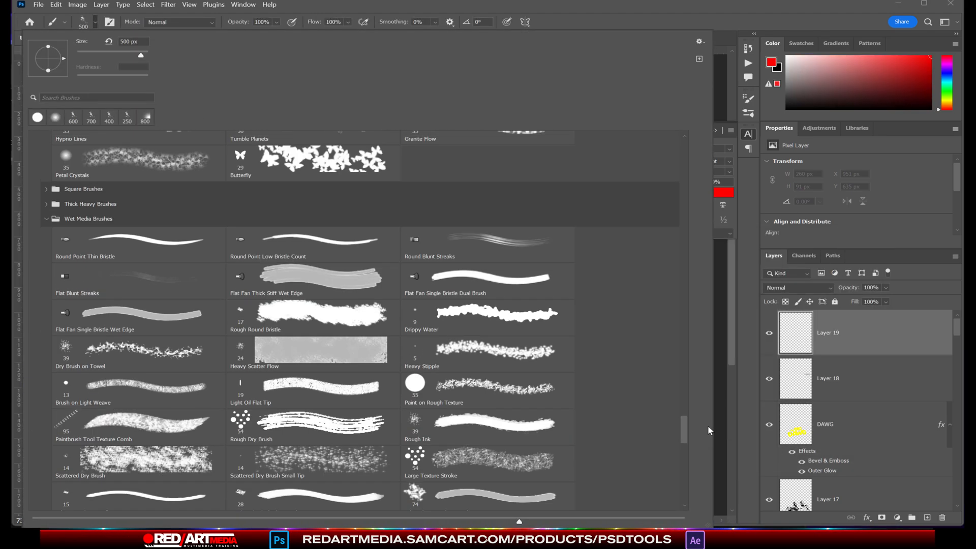
double_click(99, 188)
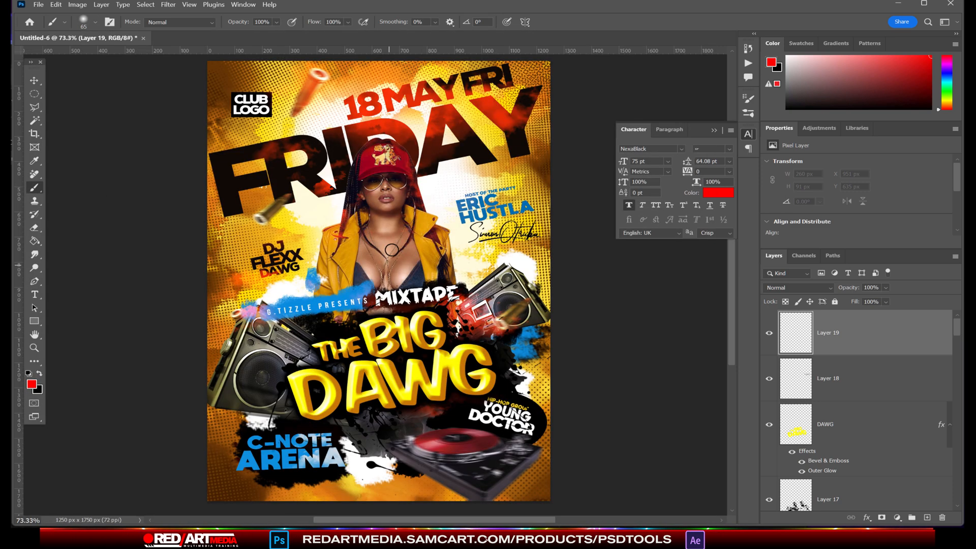
Step: Undo the small test stroke and paint a red patch over the title's right half with the brush at 500 px
click(358, 262)
click(56, 5)
click(84, 16)
click(437, 338)
Step: Soften the red patch on the title with a Gaussian Blur
click(169, 5)
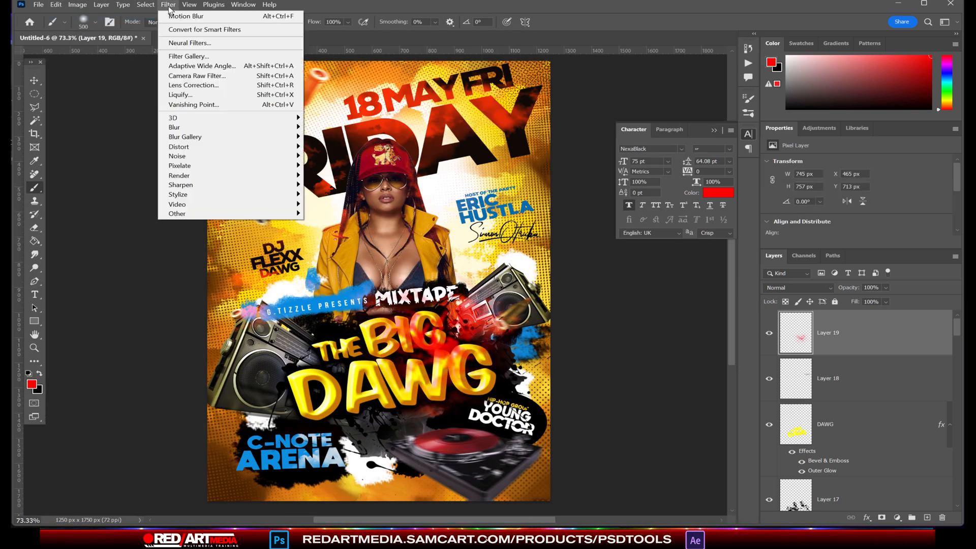
mouse_move(199, 126)
click(333, 169)
click(806, 110)
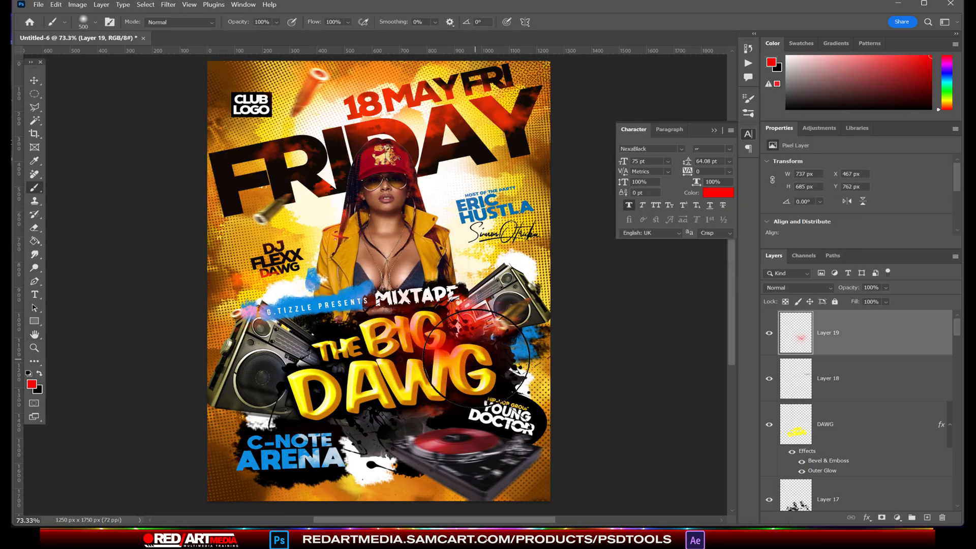
Step: Paint red patches over the boombox, the final G, the jacket and the turntable, undoing the oversized turntable patch
click(408, 442)
click(426, 442)
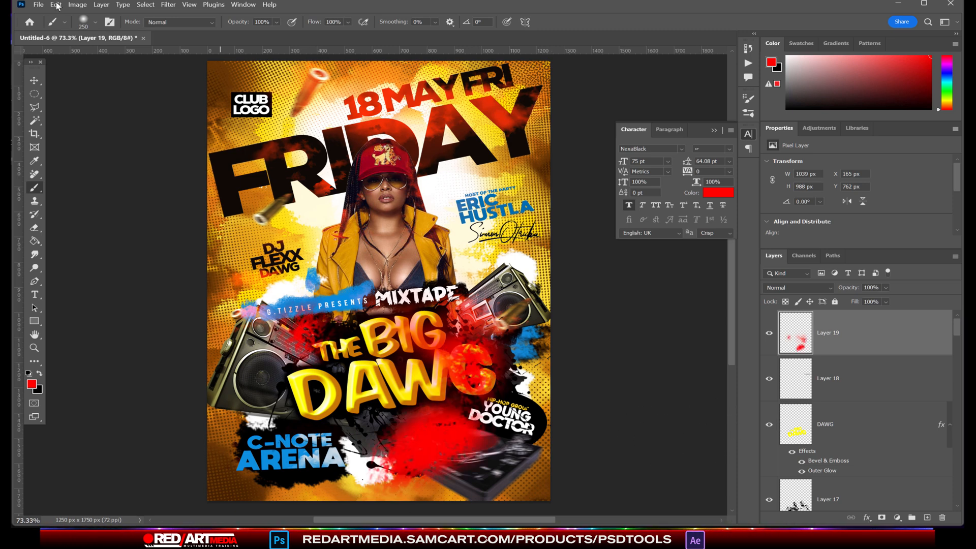
click(55, 5)
click(83, 16)
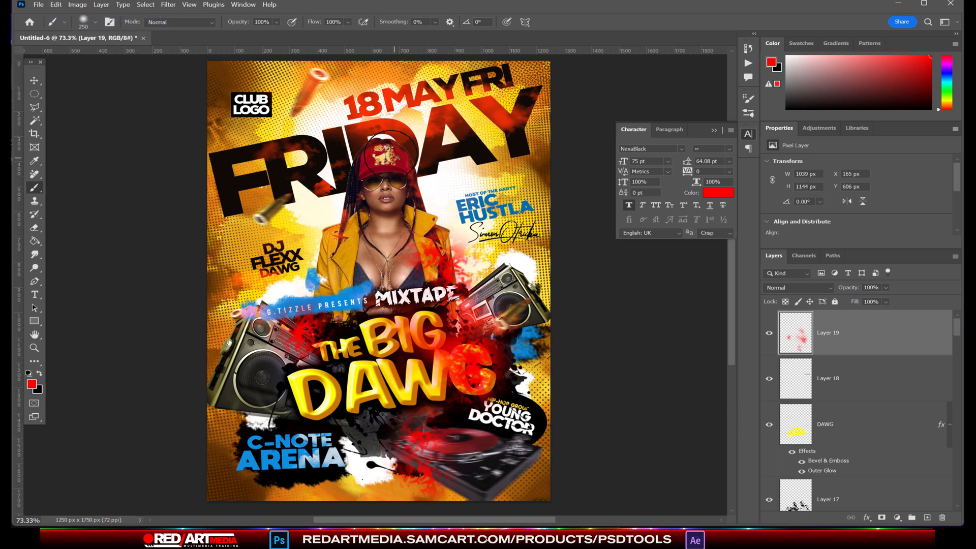
Step: Apply a 34.6 px Gaussian Blur to the red paint layer and set its blend mode to Linear Dodge (Add)
click(168, 5)
mouse_move(199, 129)
click(333, 169)
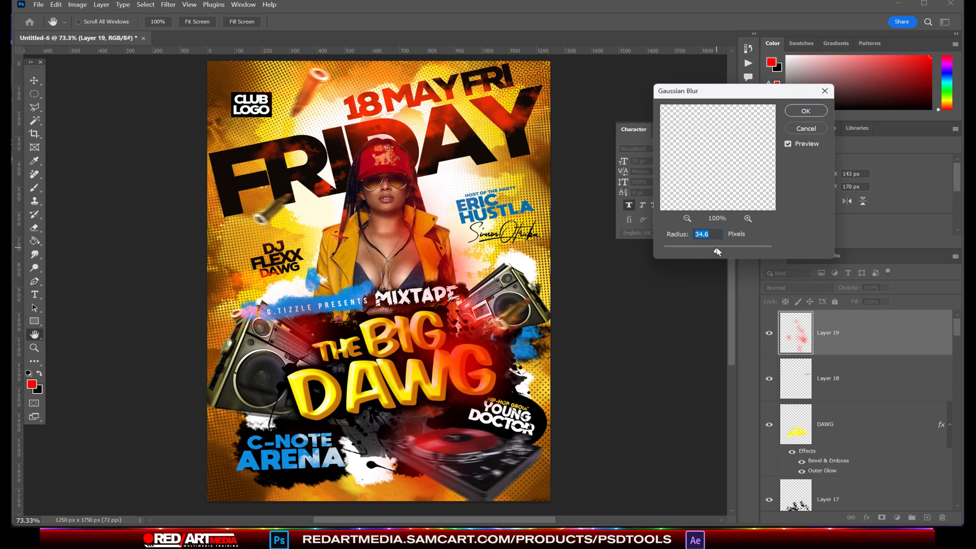
key(Return)
click(797, 287)
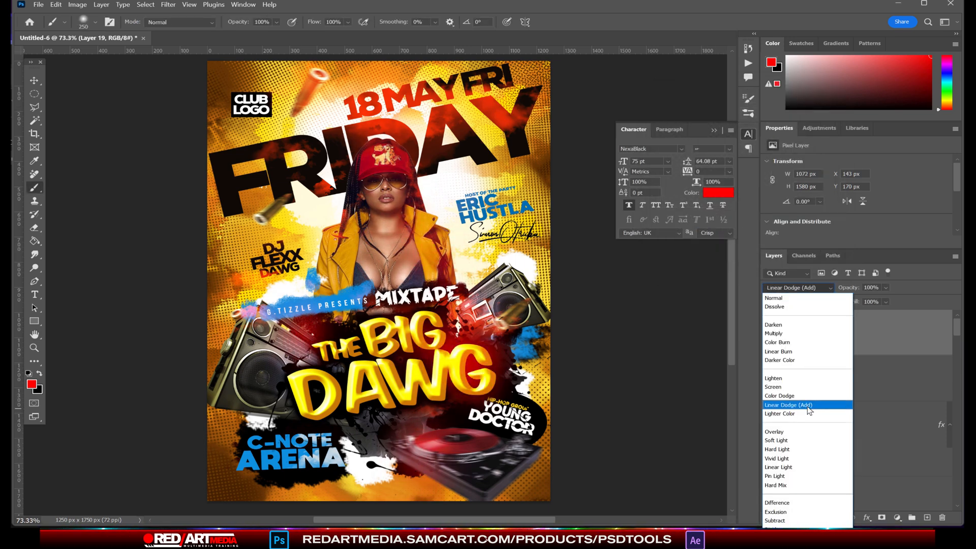
click(808, 406)
Step: Add red glow patches over the boombox, turntable and DJ text at 175 px, reapplying the Gaussian Blur to blend them
click(169, 4)
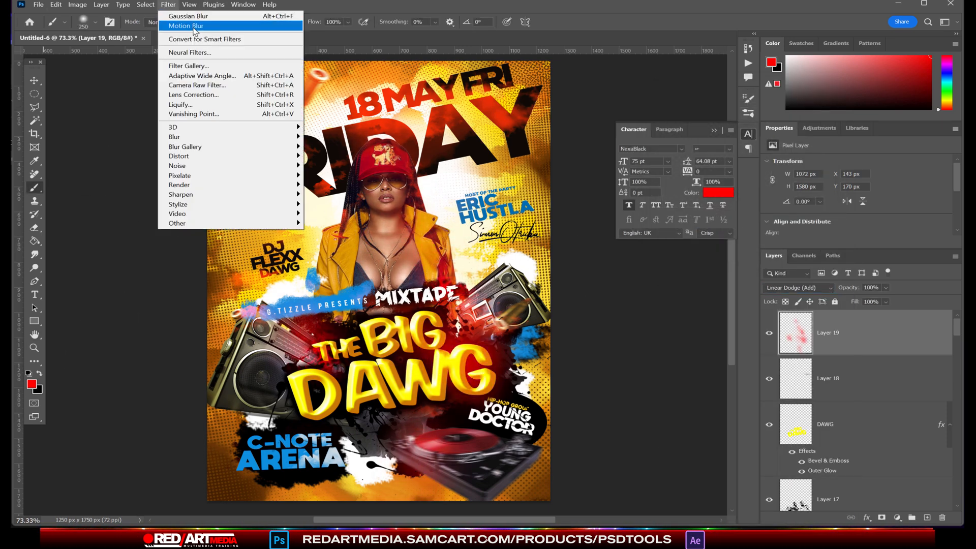
click(178, 13)
click(168, 4)
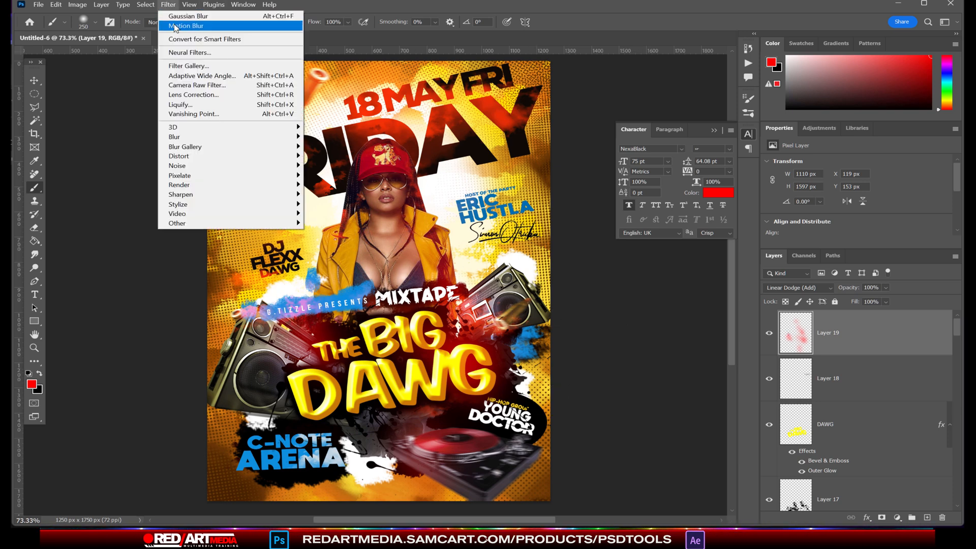
click(177, 14)
click(168, 5)
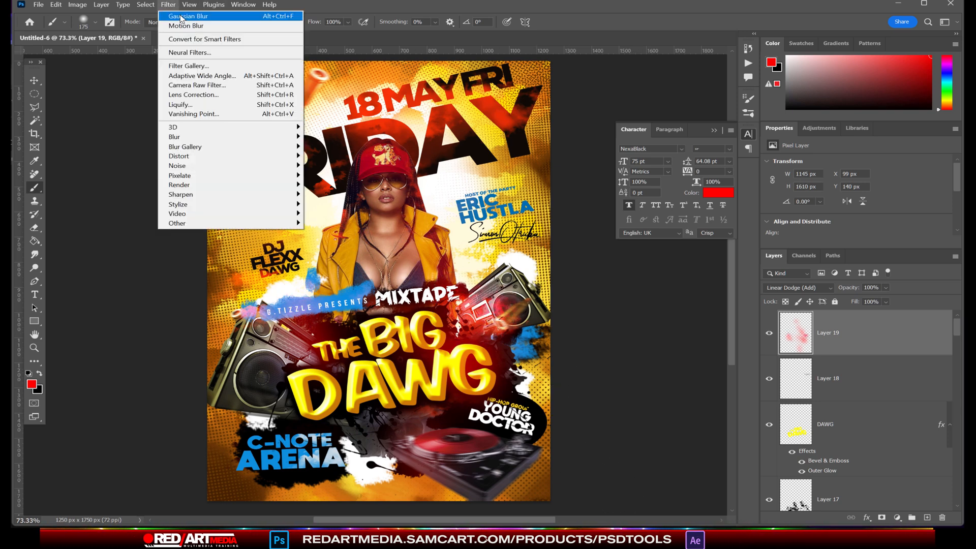
click(178, 13)
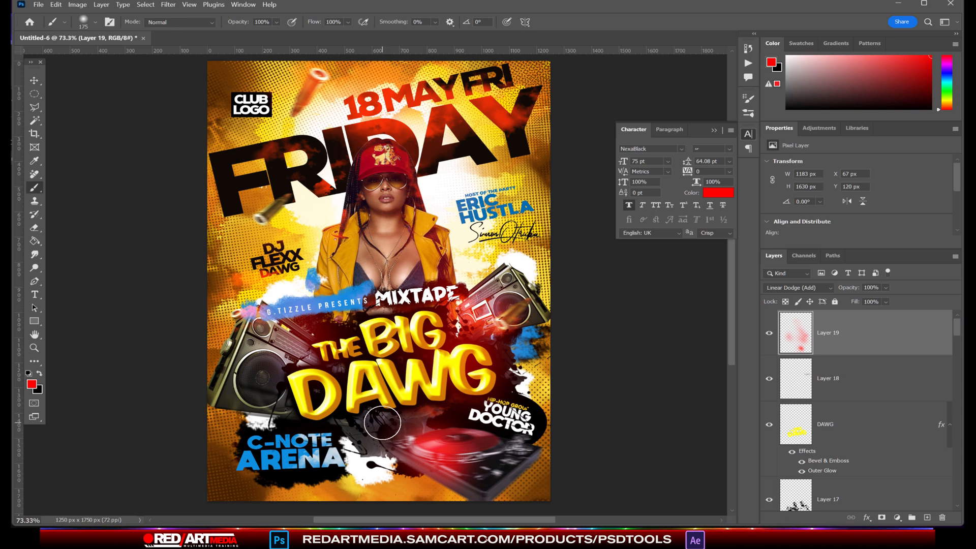
click(169, 5)
click(180, 15)
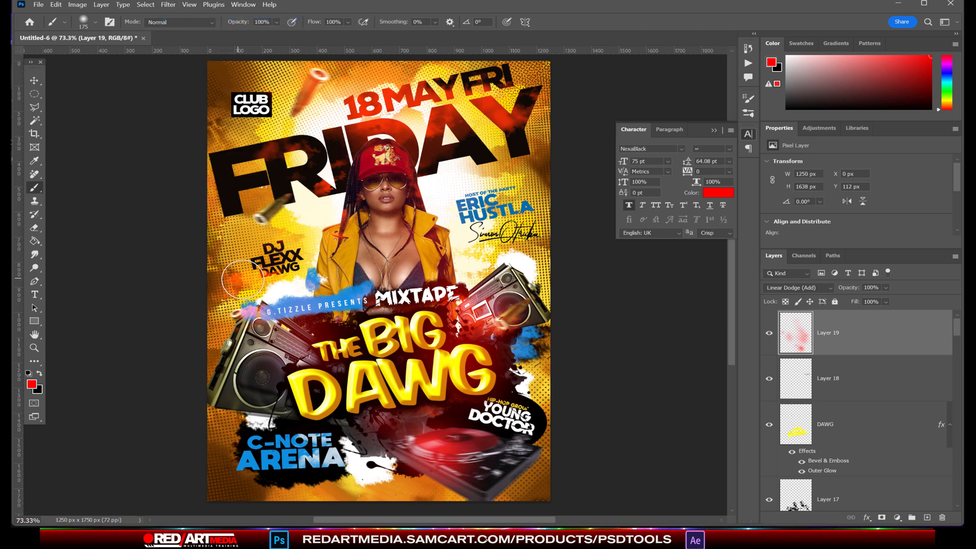
click(169, 4)
click(181, 16)
Step: Paint further red glows on the model's jacket and nearby areas at 250 px, softening each with the Gaussian Blur
key(bracketright)
key(bracketright)
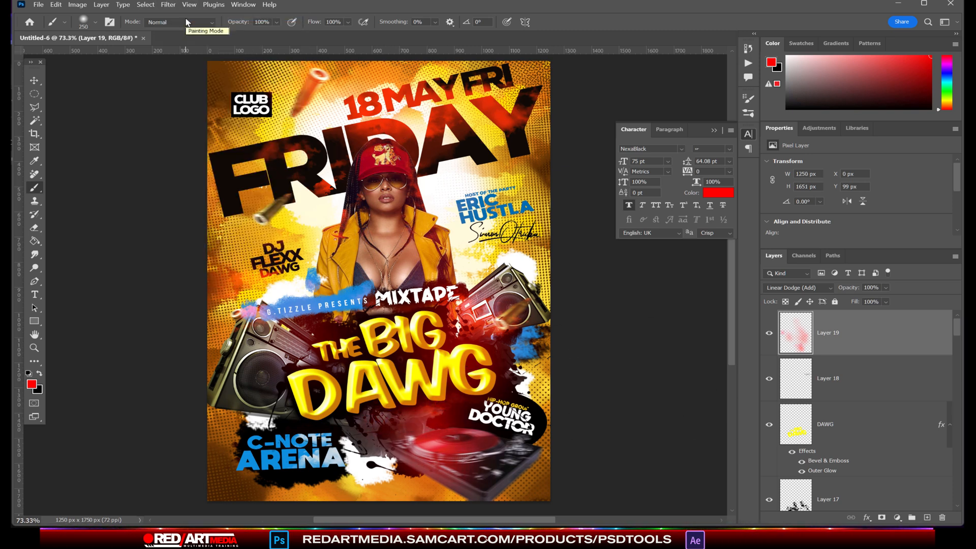
click(170, 5)
click(181, 16)
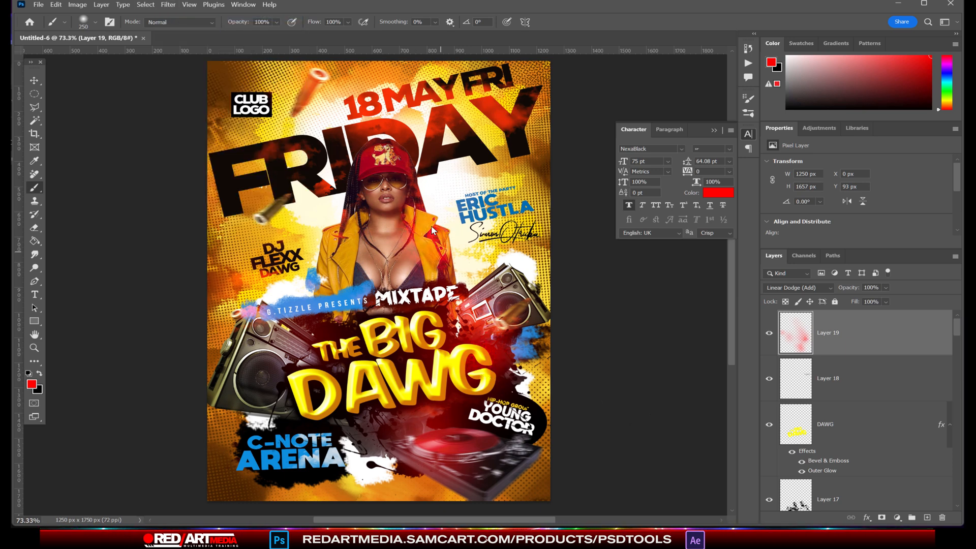
click(170, 4)
click(181, 16)
click(169, 5)
click(181, 16)
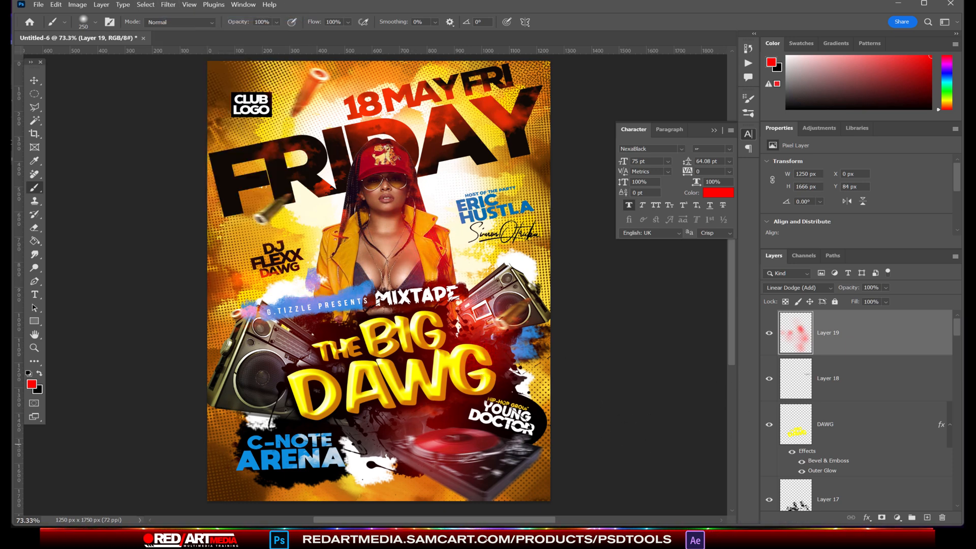
Step: Set the foreground colour to black and add a new layer directly above Layer 2
click(34, 81)
click(34, 188)
click(32, 384)
drag(636, 318, 721, 410)
click(832, 259)
drag(956, 327, 962, 500)
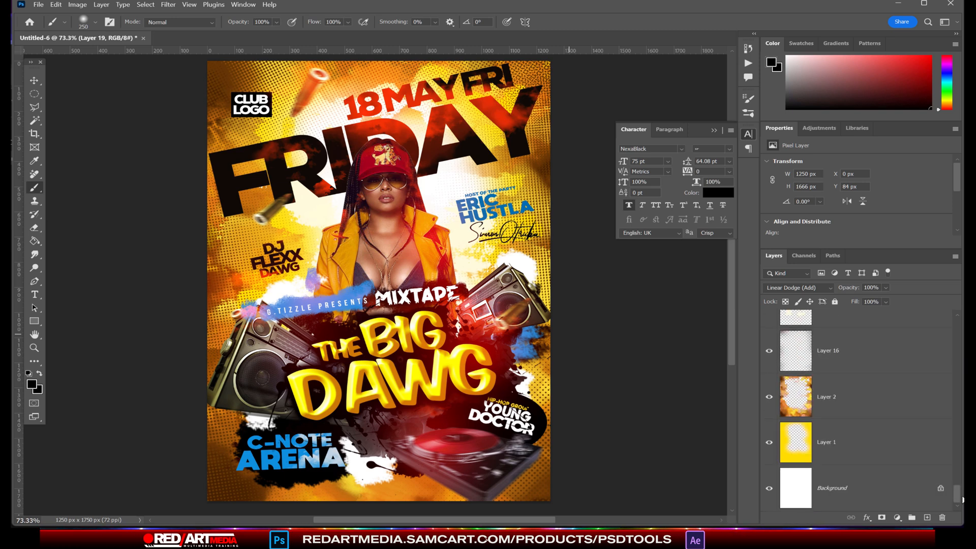
click(832, 396)
click(927, 517)
Step: Paint black strokes along the flyer's left edge with the rough charcoal brush, enlarged to 175 px
click(95, 22)
click(501, 191)
mouse_move(216, 250)
mouse_down()
mouse_move(209, 283)
mouse_move(230, 278)
mouse_move(238, 260)
mouse_up()
key(bracketright)
key(bracketright)
key(bracketright)
key(bracketright)
key(bracketright)
key(bracketright)
key(bracketright)
drag(211, 436, 208, 405)
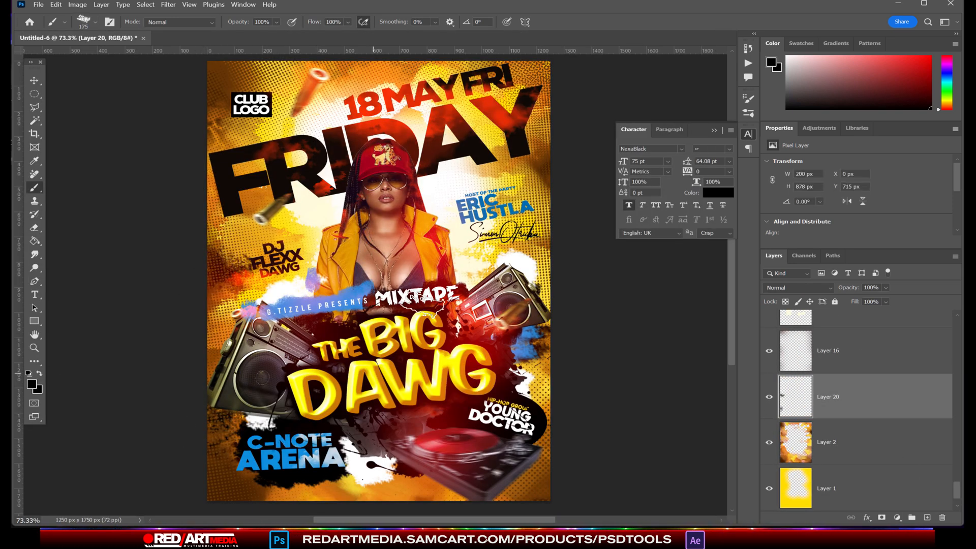
Step: Switch to a textured round brush at 100 px and paint black behind the DJ text on the left edge
key(bracketleft)
key(bracketleft)
click(95, 22)
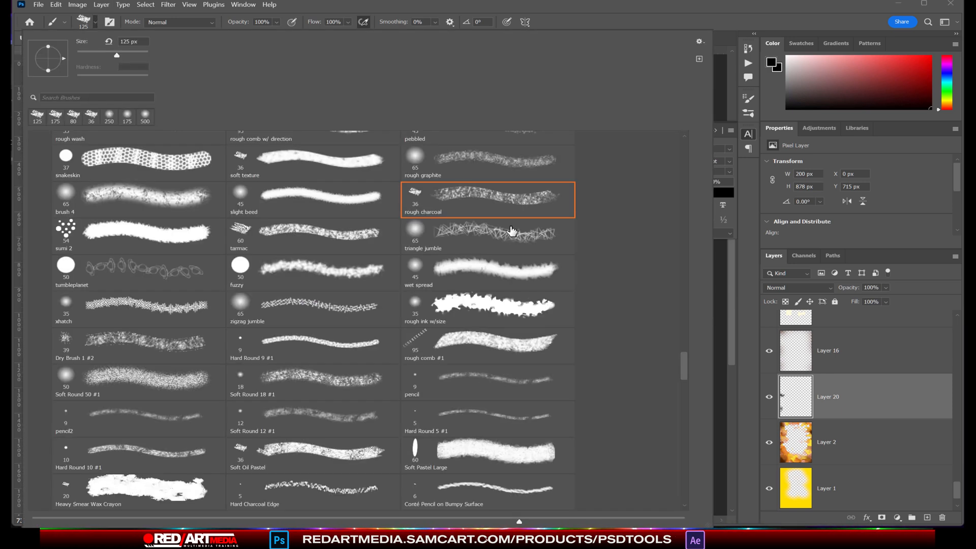
drag(684, 365, 684, 132)
double_click(285, 267)
key(bracketright)
key(bracketright)
drag(219, 257, 288, 283)
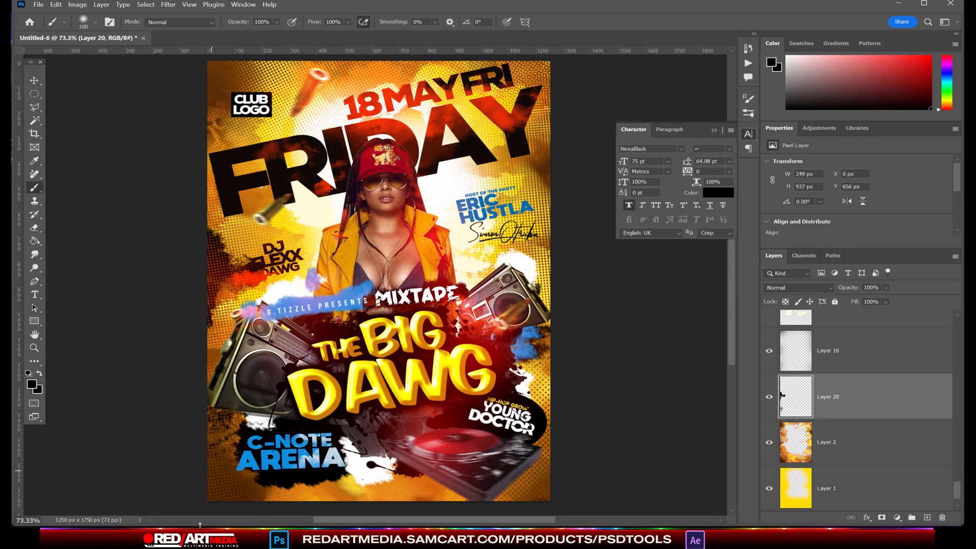
Step: Add a new layer on top and try a black patch at the flyer's lower-left corner with the brush at 300 px
key(ctrl+shift+alt+n)
key(bracketright)
key(bracketright)
key(bracketright)
key(bracketright)
key(bracketright)
key(bracketright)
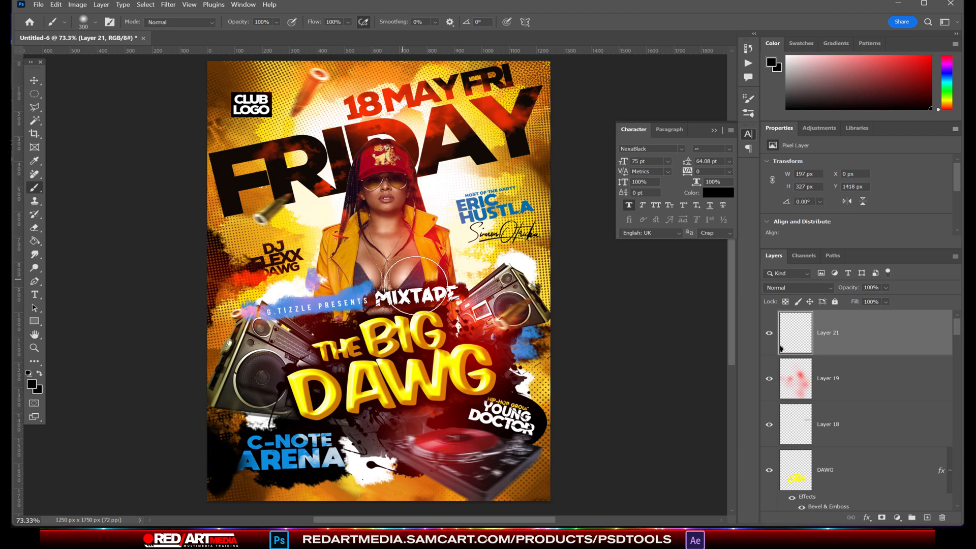
key(ctrl+z)
Step: Paint black patches along the flyer's left and right edges with the brush at 250 px
key(bracketleft)
click(187, 453)
click(198, 280)
click(197, 262)
click(567, 253)
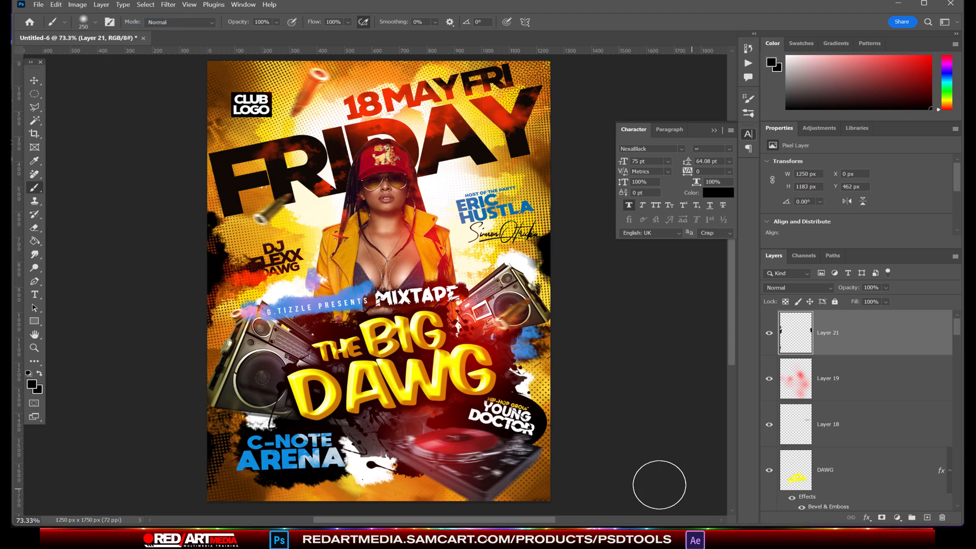
Step: Paint smaller black patches along the flyer's bottom and top edges with the brush at 100 px
key(bracketleft)
key(bracketleft)
key(bracketleft)
key(bracketleft)
key(bracketleft)
scroll(725, 392, down, 3)
scroll(435, 163, up, 5)
click(419, 175)
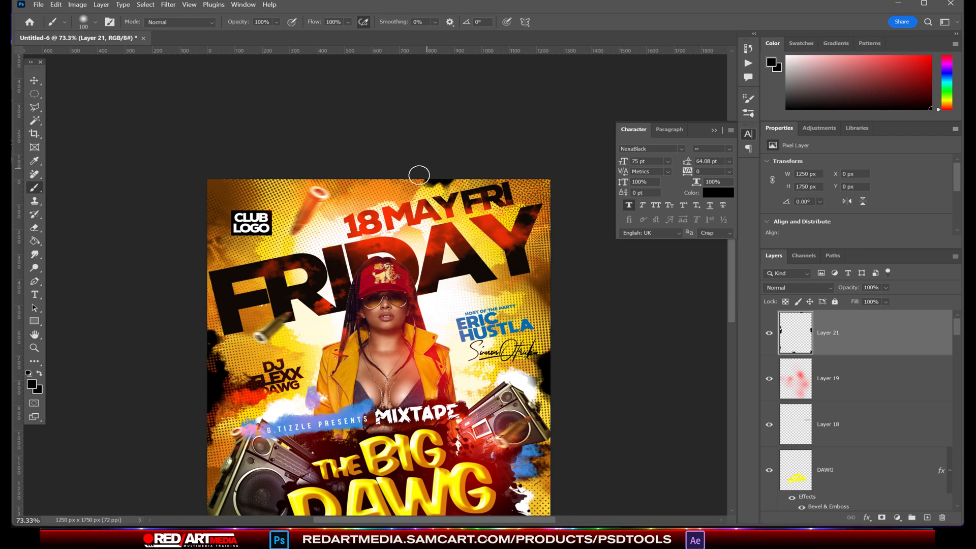
Step: Enlarge the brush to 200 px
key(bracketright)
key(bracketright)
key(bracketright)
key(bracketright)
scroll(624, 351, down, 4)
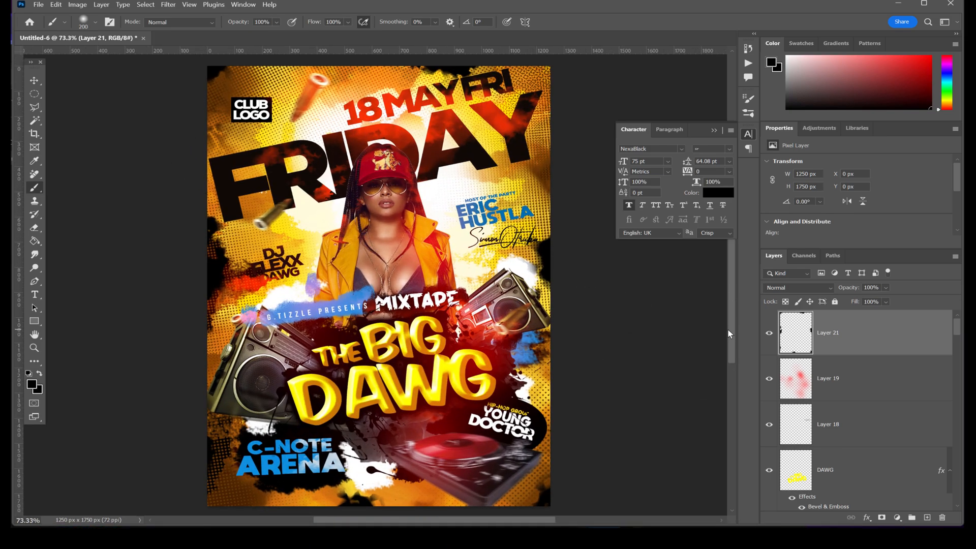